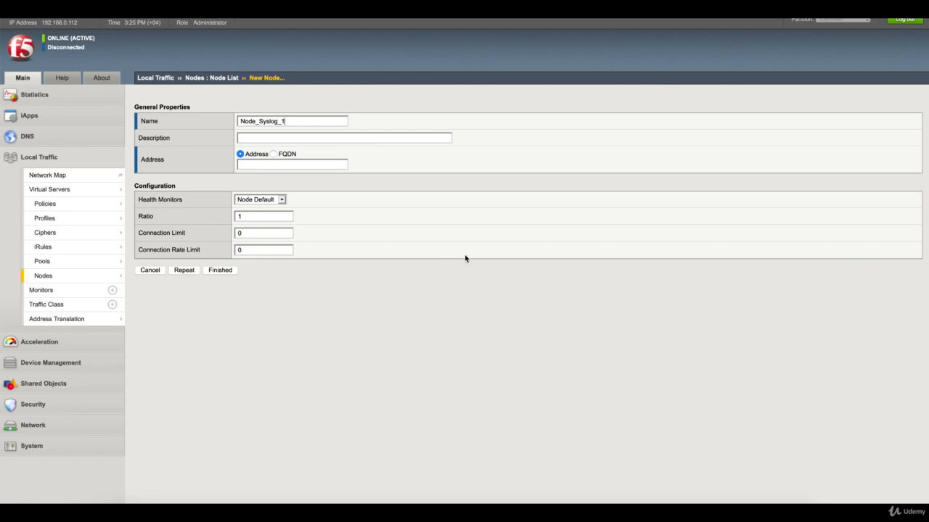
- Give Node_Syslog_1 the address 10.0.0.51 and save the node
left_click(309, 165)
type("10.0.0.")
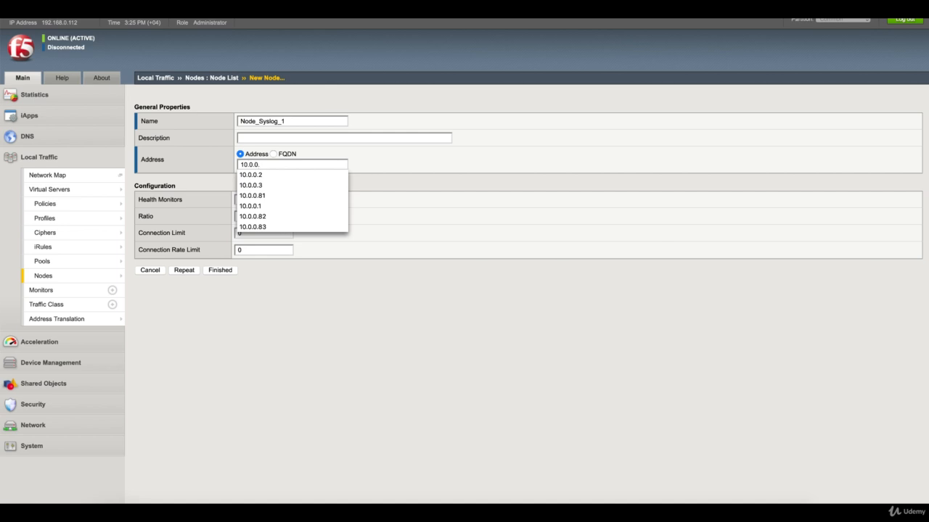
type("51")
left_click(315, 176)
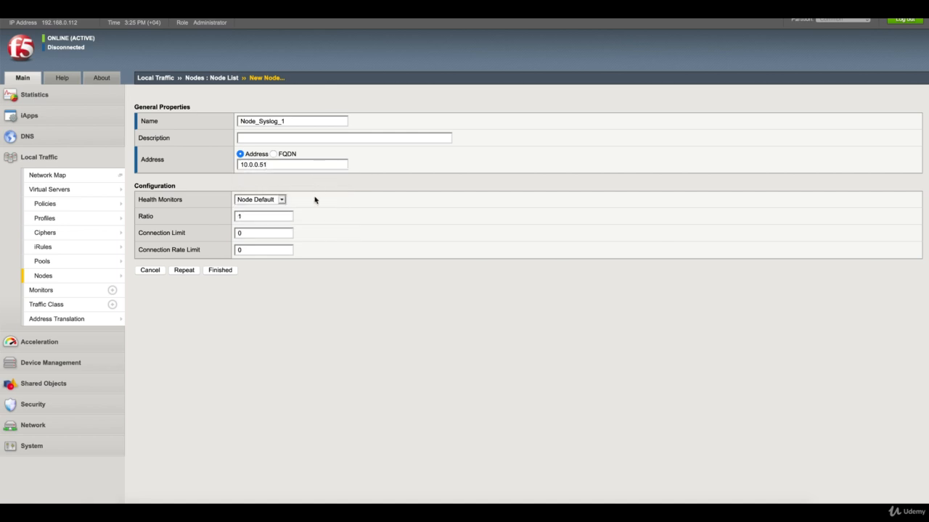
left_click(221, 270)
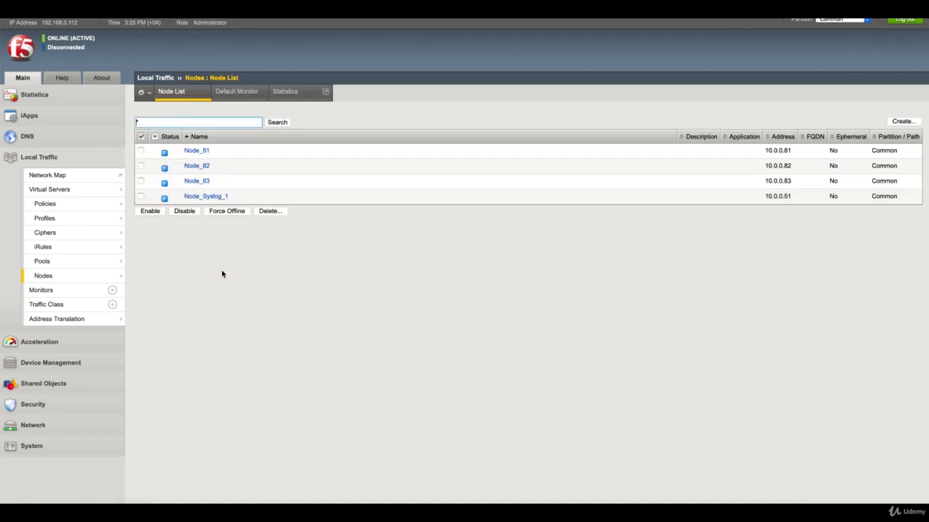
- Create a second node, Node_Syslog_2, at address 10.0.0.52
left_click(902, 122)
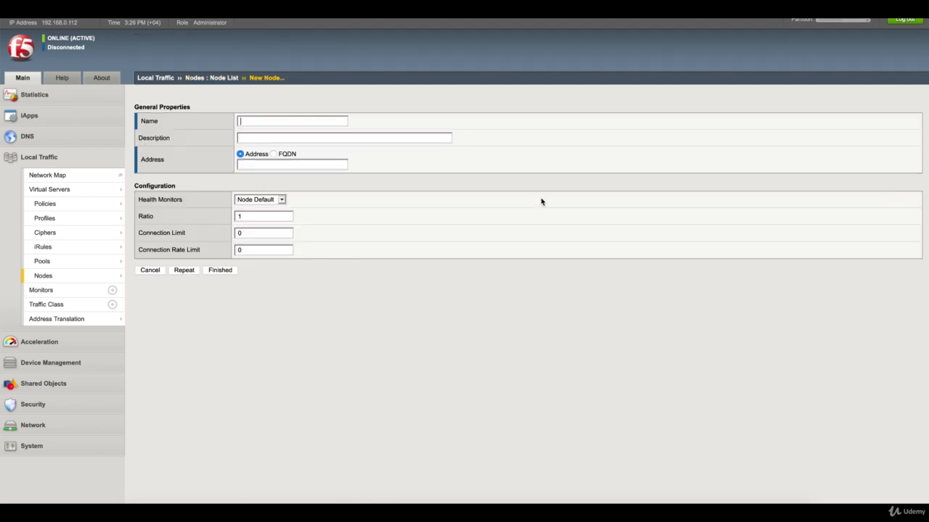
type("Node")
key("Down")
key("Down")
key("Down")
key("Down")
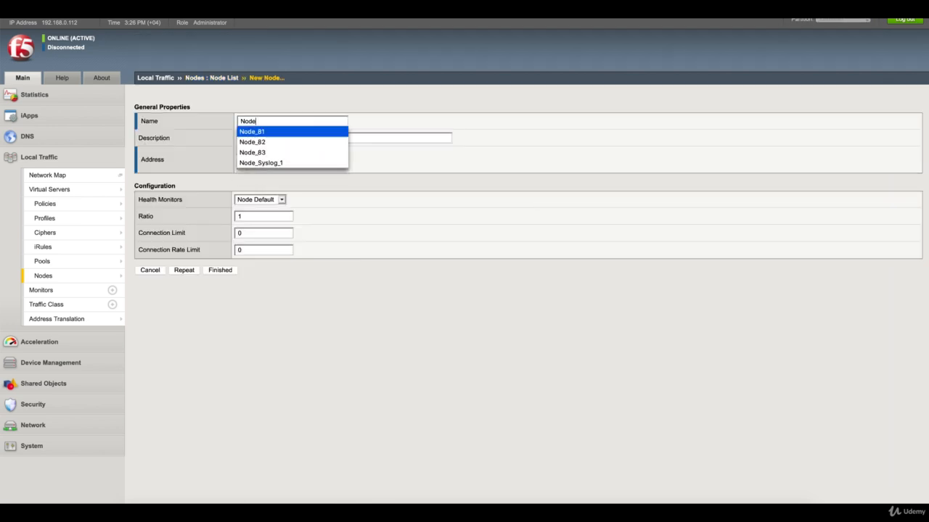
key("Return")
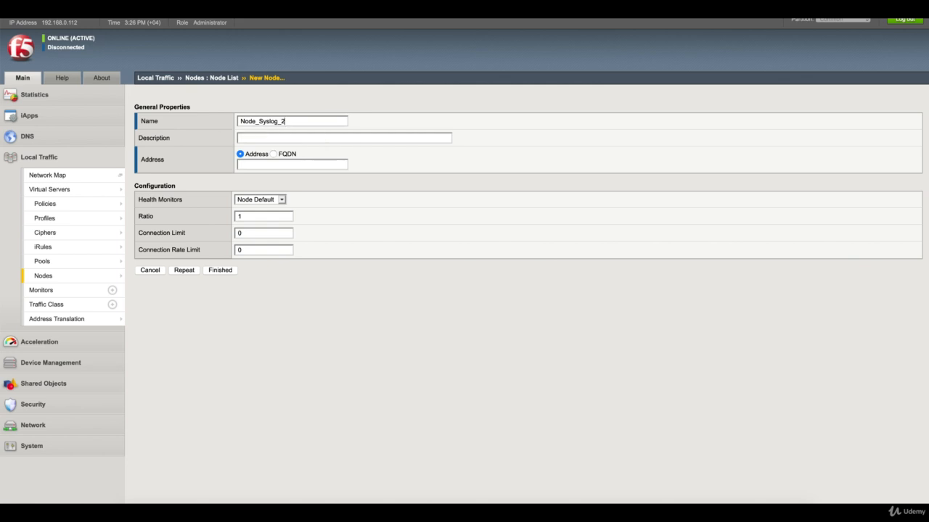
type("2")
left_click(342, 165)
type("10.0.0.5")
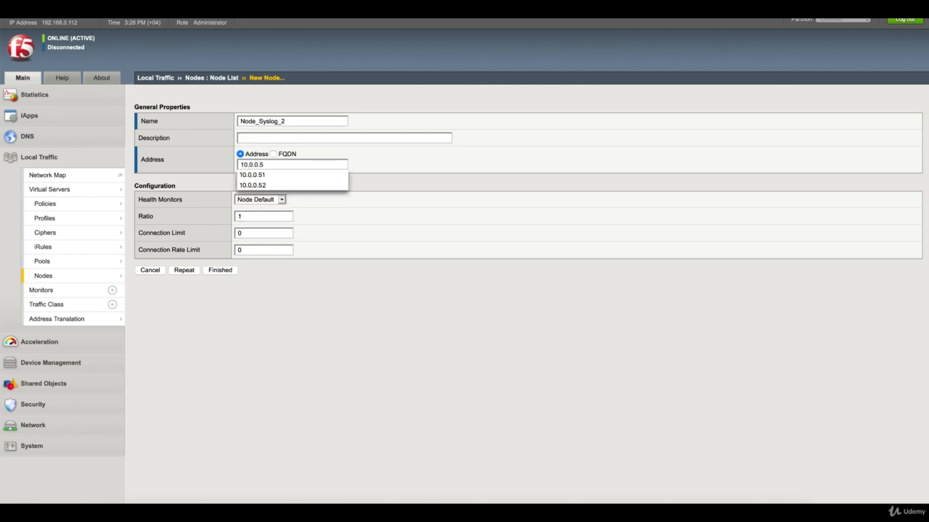
key("Down")
key("Down")
key("Down")
key("Return")
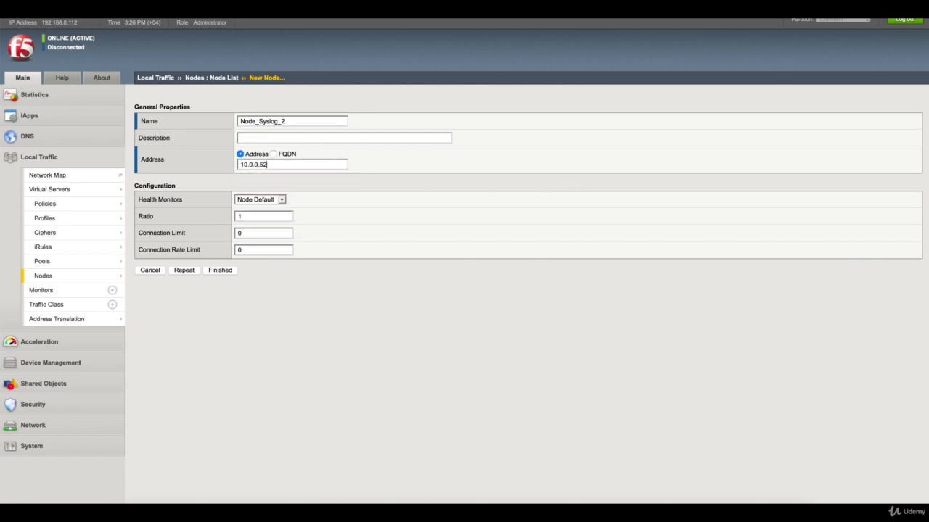
left_click(218, 270)
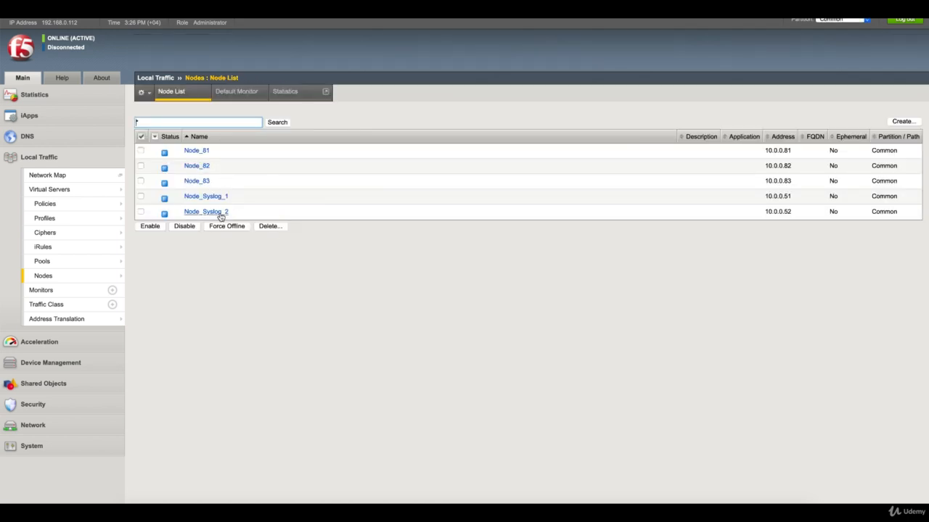
- Start a new pool named POOL_Syslog from the Pool List and select the udp health monitor
mouse_move(123, 265)
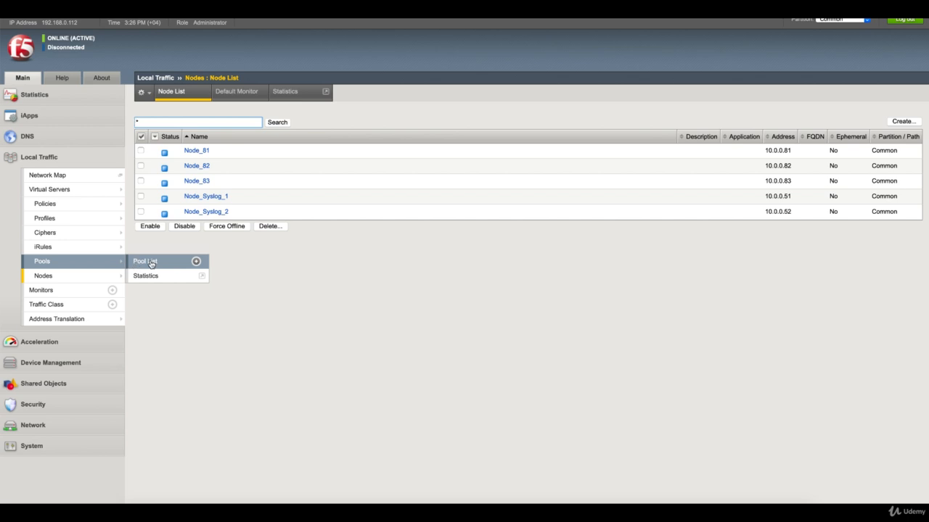
left_click(150, 263)
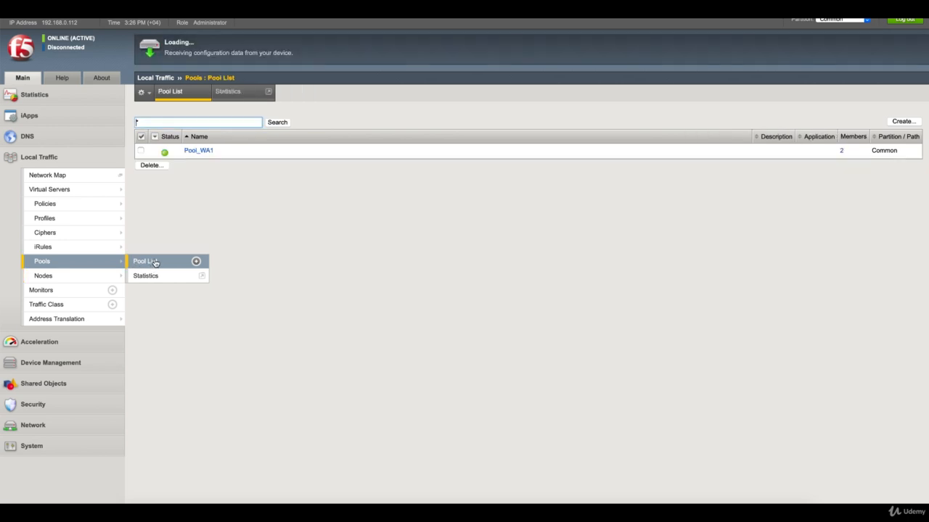
left_click(902, 122)
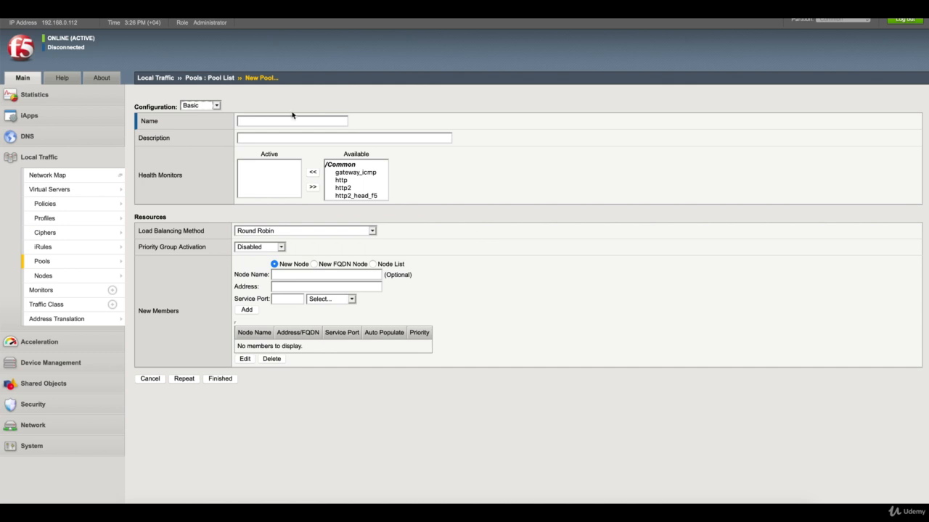
left_click(276, 119)
type("P")
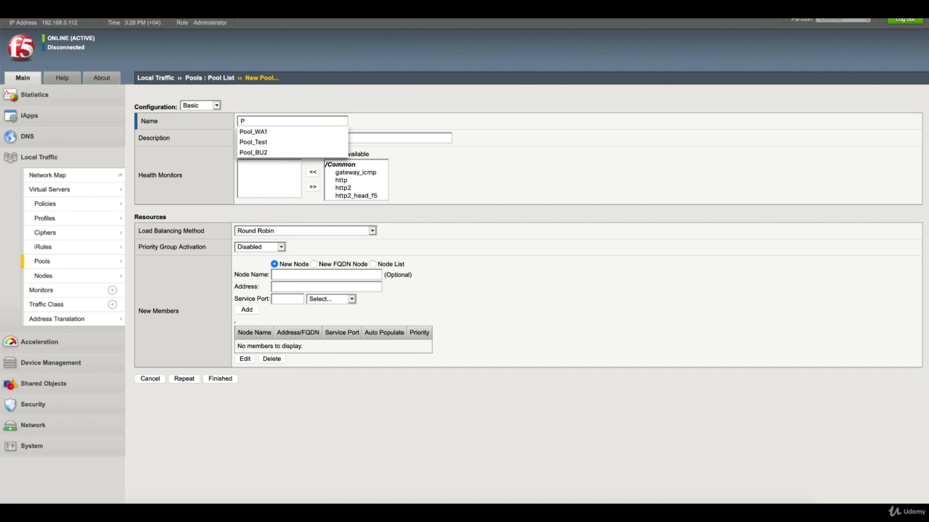
type("OOL_")
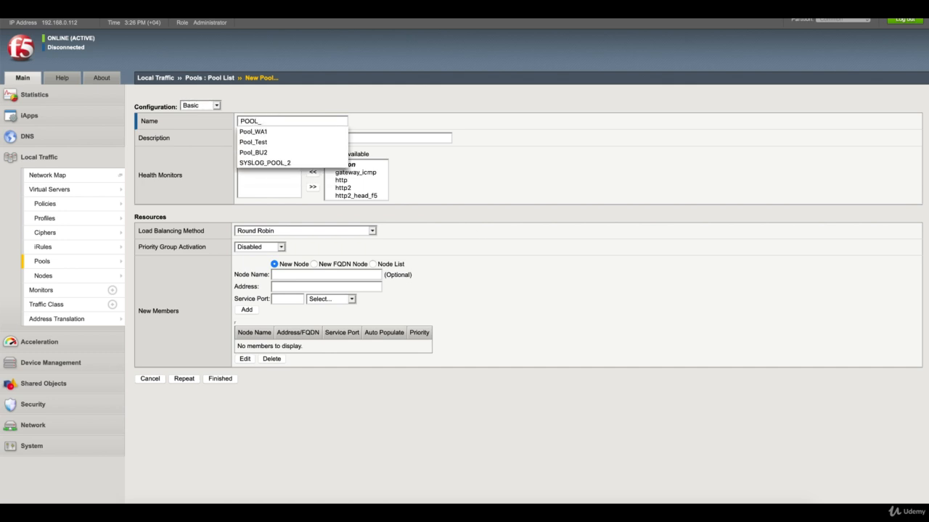
type("Syslog")
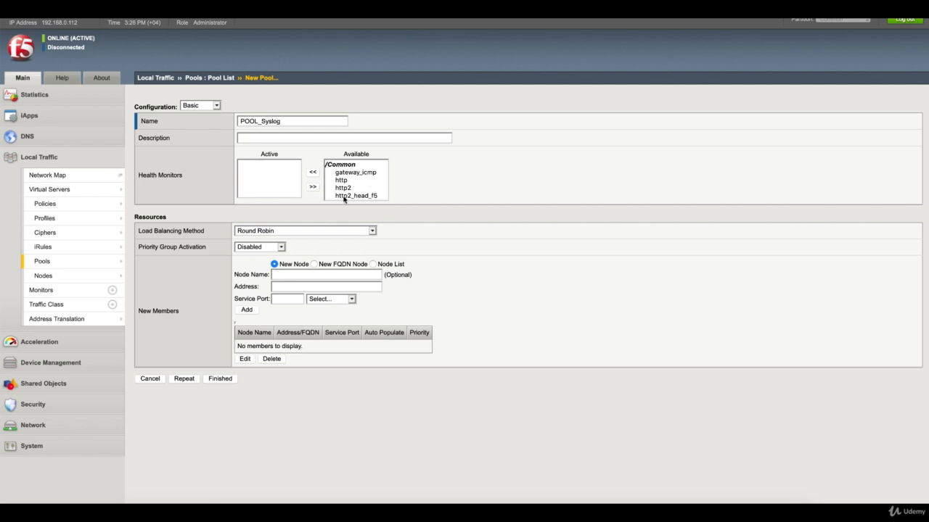
scroll(348, 187, "down", 4)
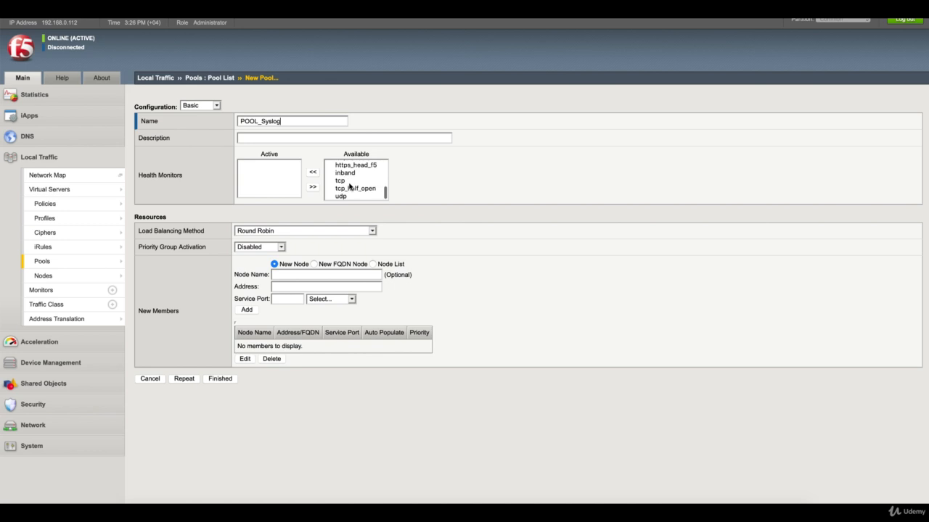
scroll(349, 187, "up", 4)
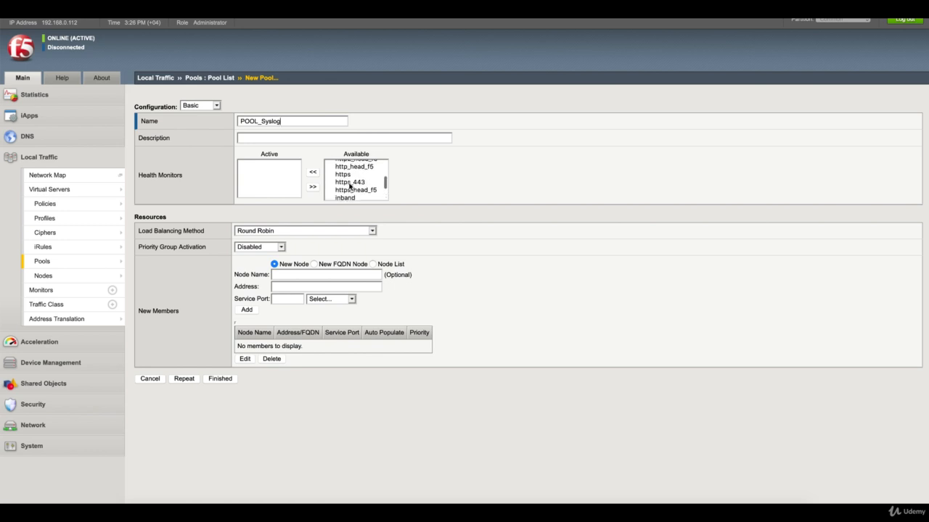
scroll(349, 187, "down", 4)
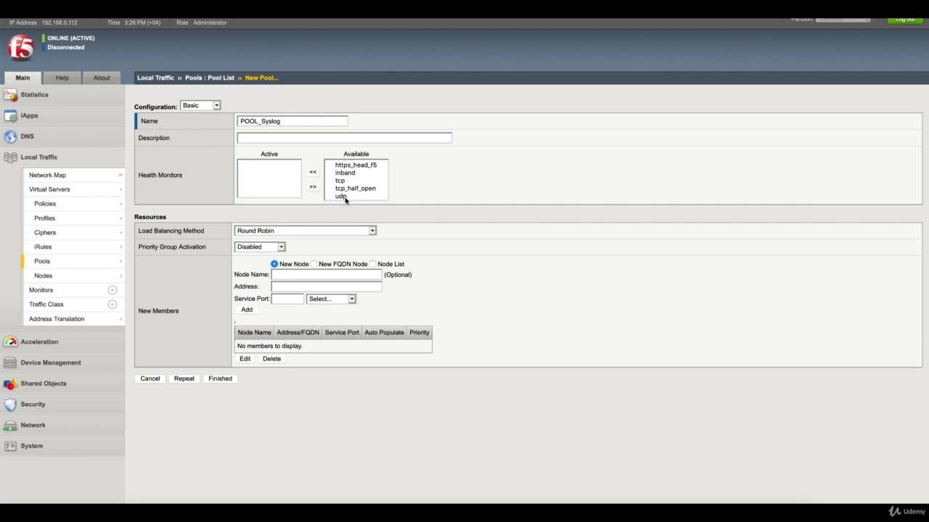
left_click(345, 196)
- Make udp the active monitor and add Node_Syslog_1 on port 514 as a member
left_click(313, 172)
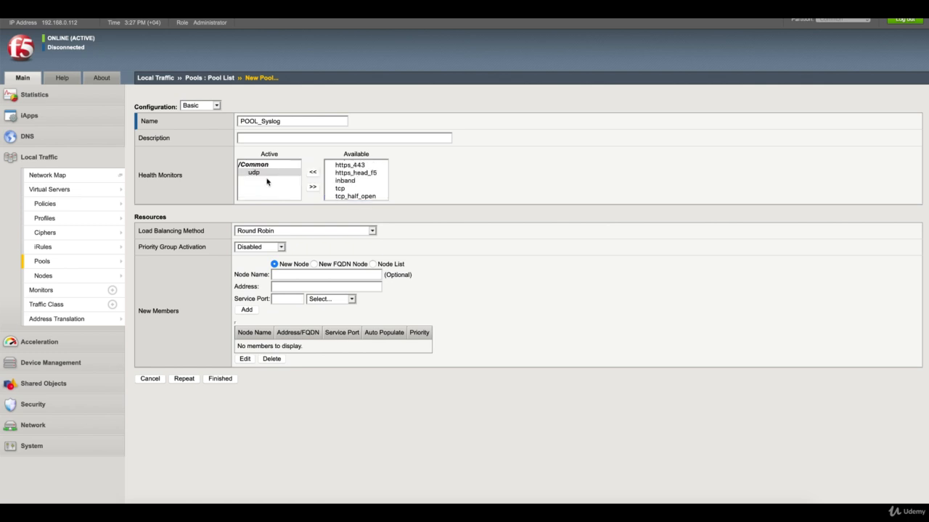
left_click(373, 264)
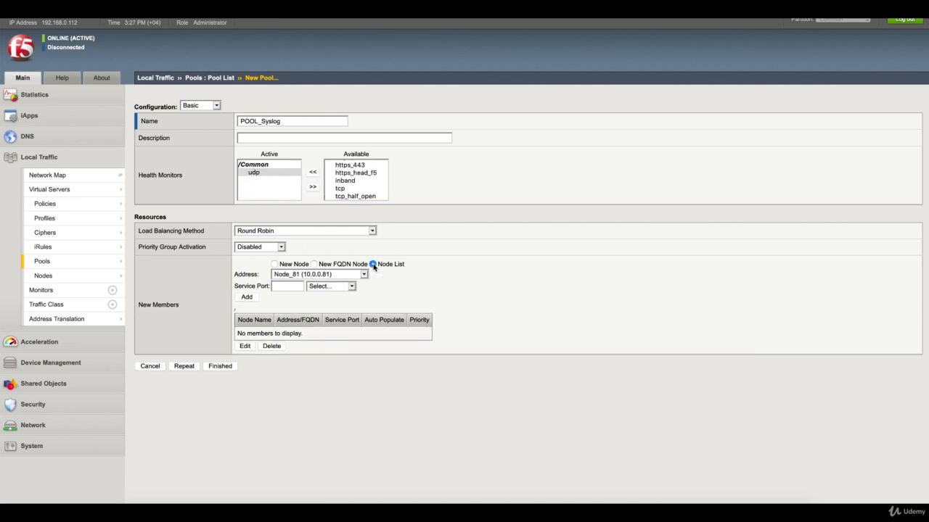
left_click(364, 274)
left_click(354, 303)
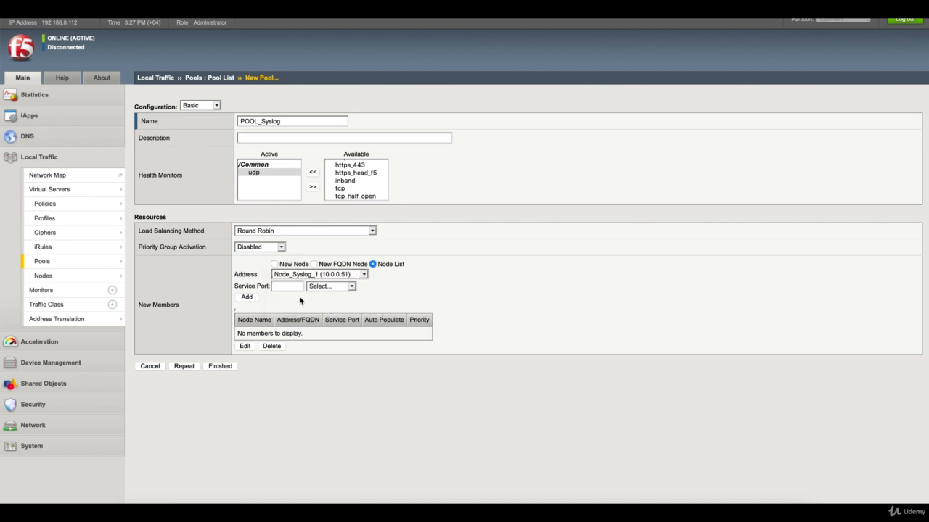
left_click(295, 287)
type("514")
left_click(290, 297)
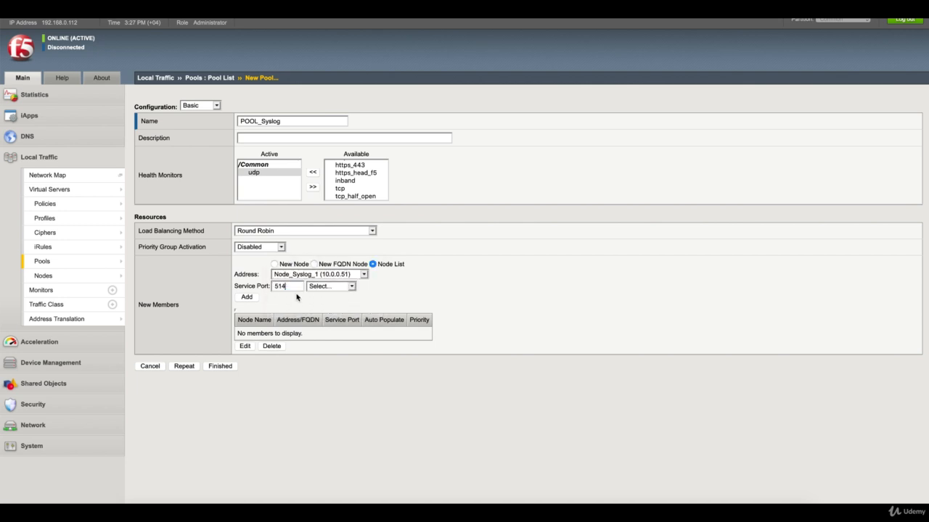
left_click(255, 301)
- Add Node_Syslog_2 as the second member and finish creating POOL_Syslog
left_click(357, 274)
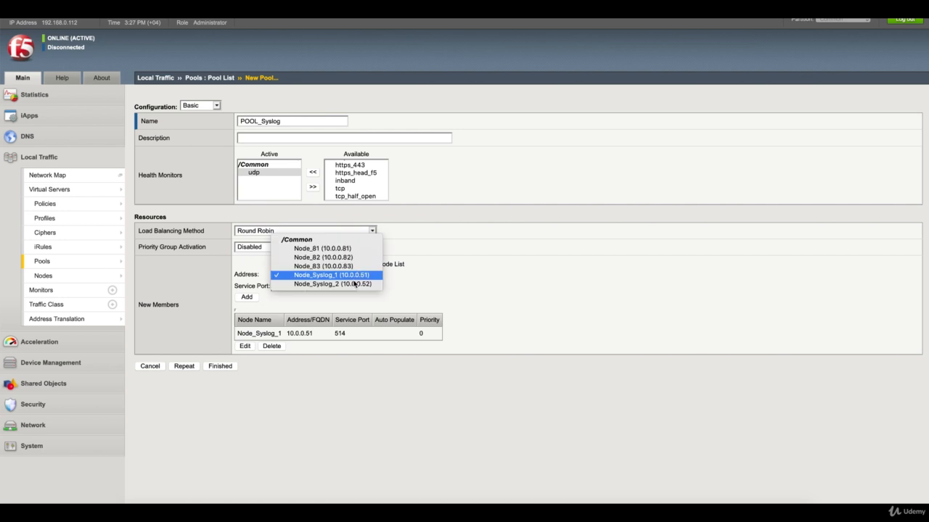
left_click(354, 284)
left_click(248, 297)
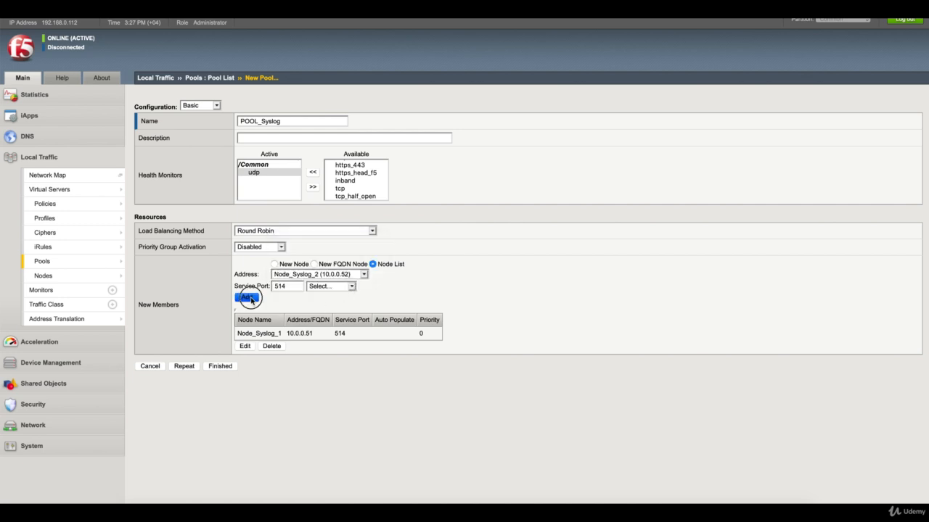
left_click(218, 383)
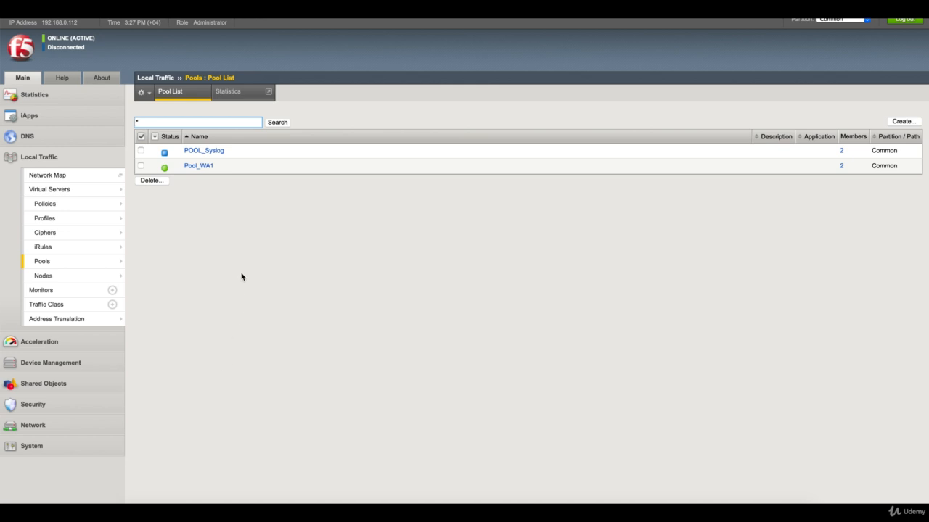
- Refresh the Pool List repeatedly until POOL_Syslog shows green like Pool_WA1
left_click(186, 97)
left_click(183, 97)
left_click(184, 93)
left_click(184, 93)
left_click(183, 93)
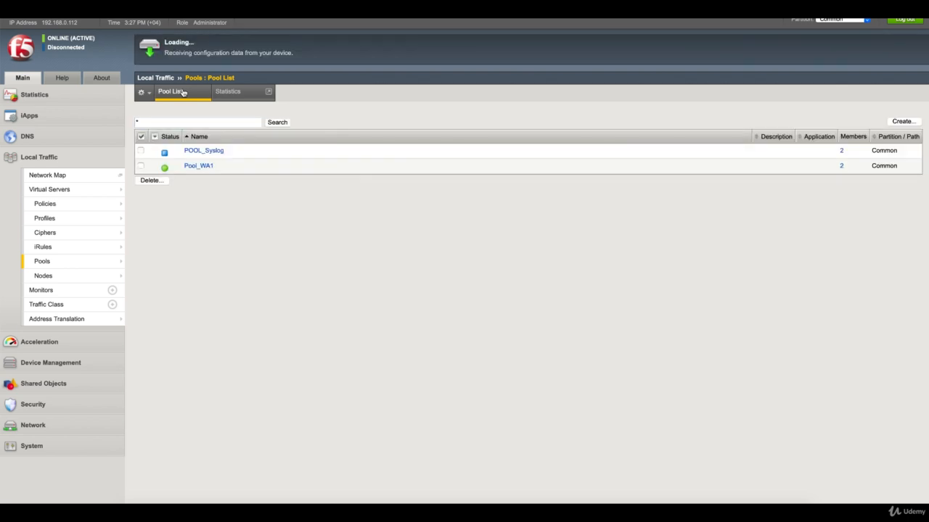
left_click(183, 92)
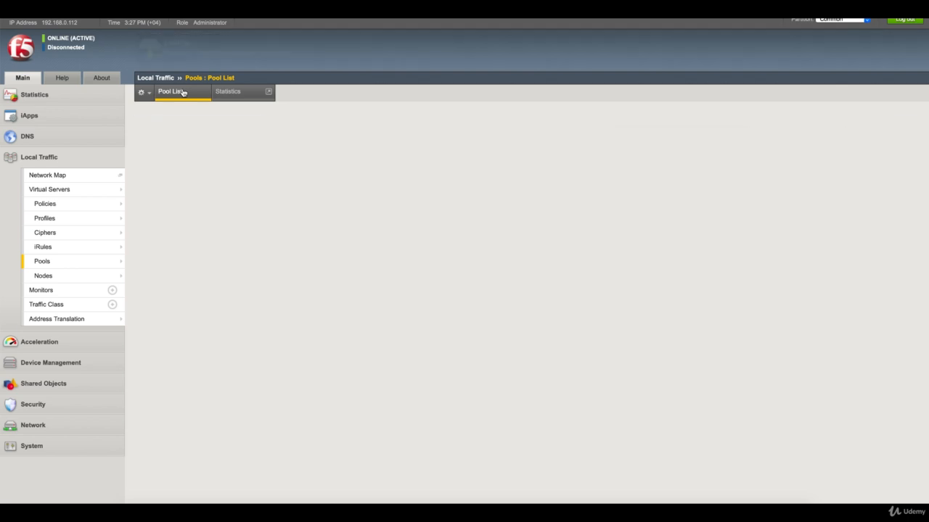
left_click(183, 93)
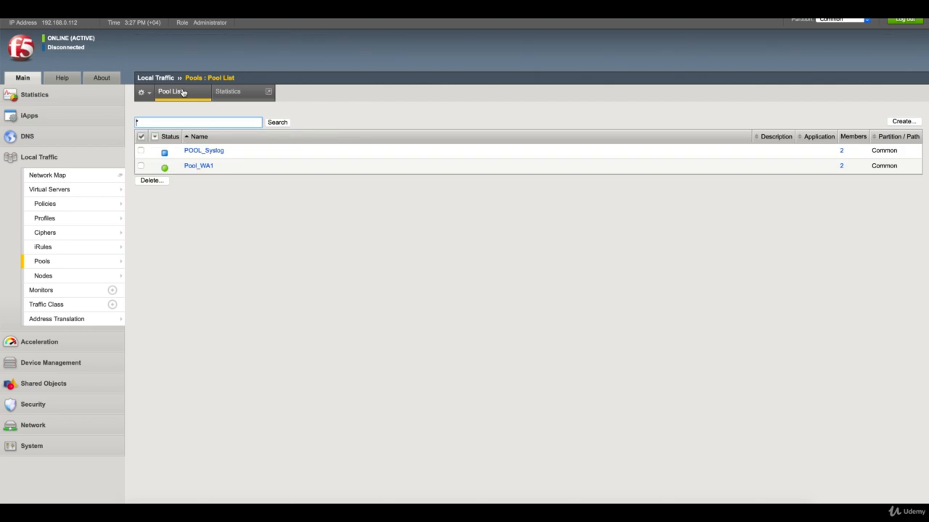
left_click(183, 92)
left_click(184, 93)
left_click(184, 92)
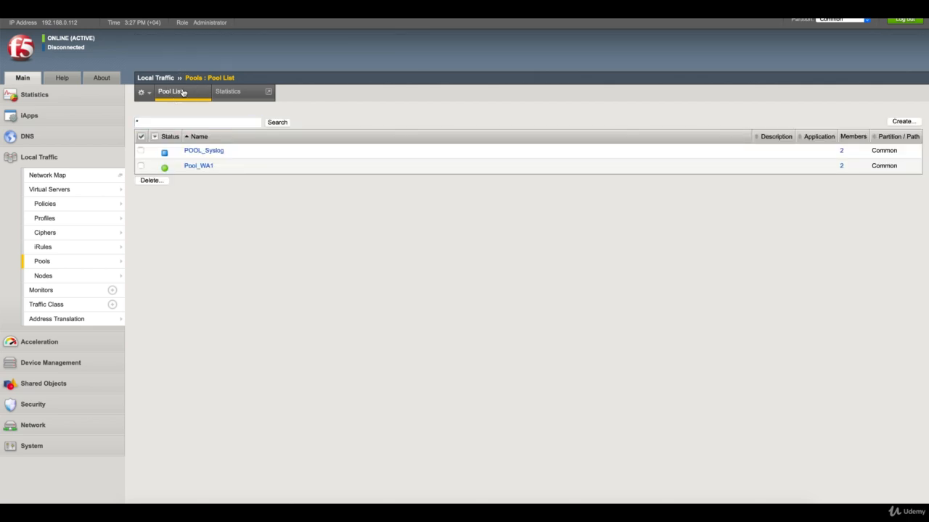
left_click(184, 92)
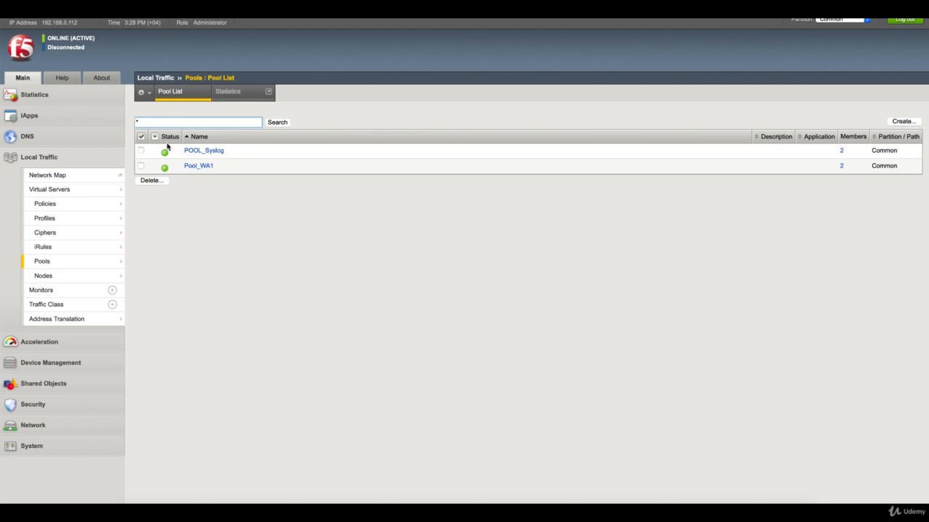
- Refresh the pool list once more, then go to System > Logs > Configuration > Log Destinations
left_click(182, 96)
left_click(88, 452)
scroll(220, 371, "down", 2)
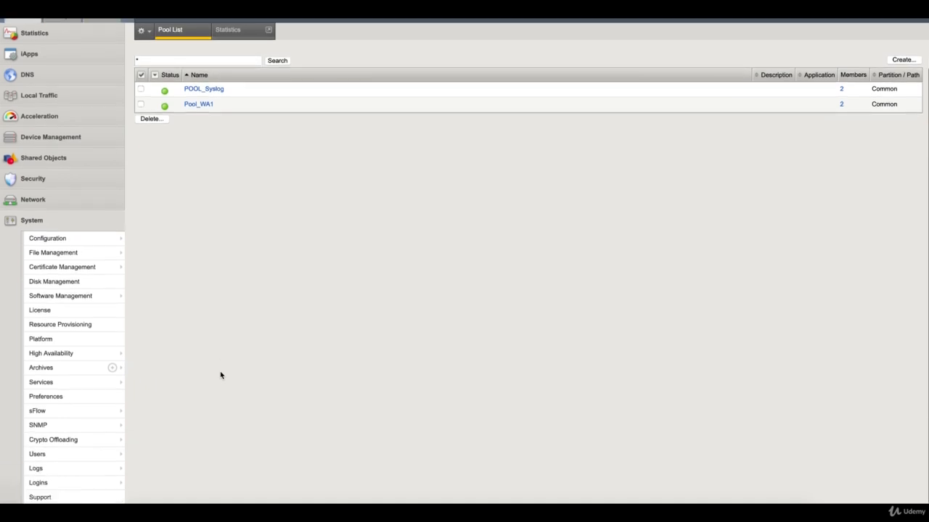
mouse_move(119, 467)
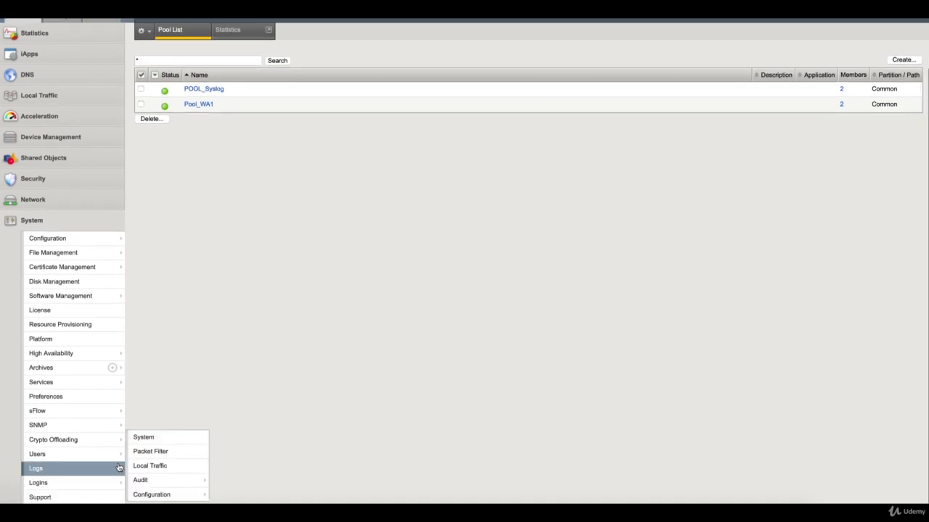
mouse_move(171, 495)
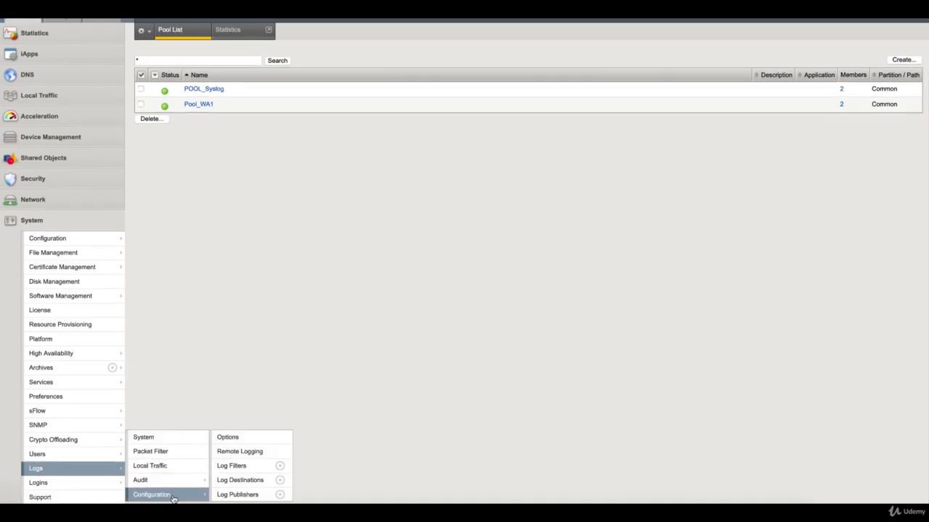
left_click(252, 481)
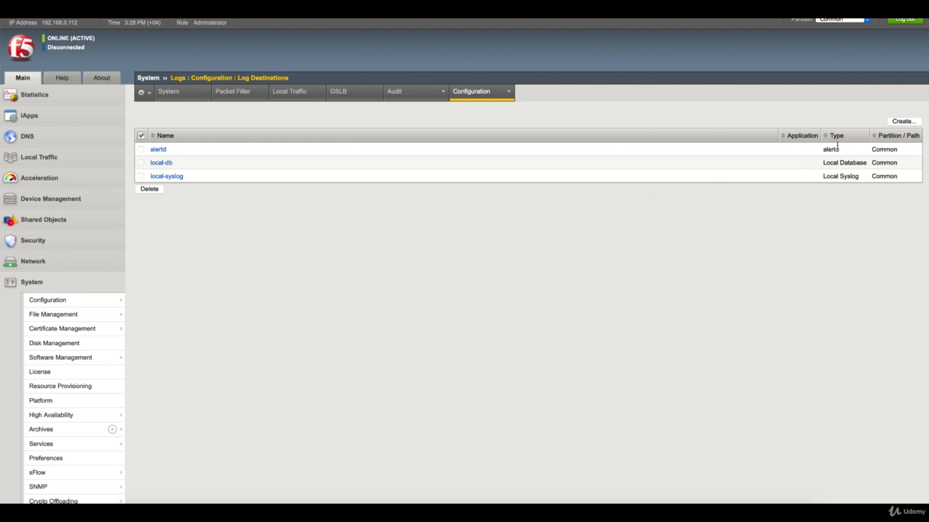
- Start a log destination named HSL_DEST of type Remote High-Speed Log
left_click(903, 122)
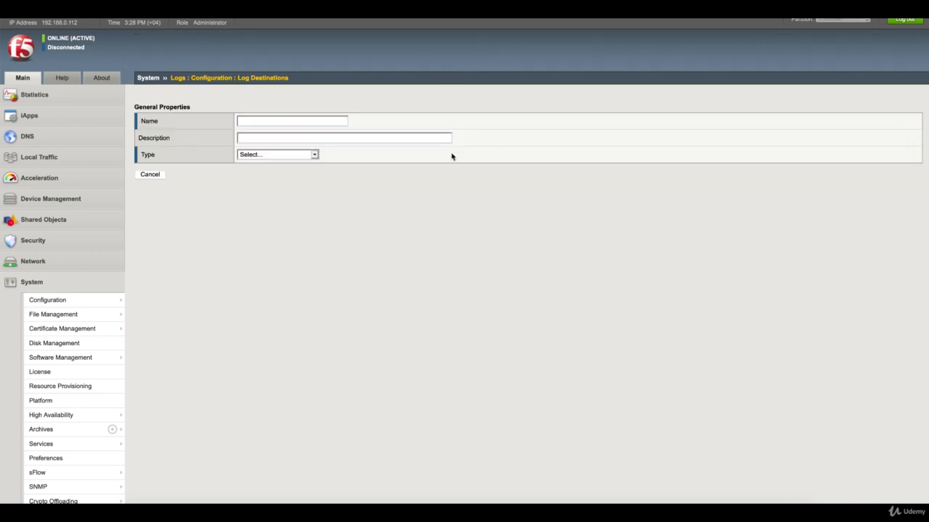
type("HSL")
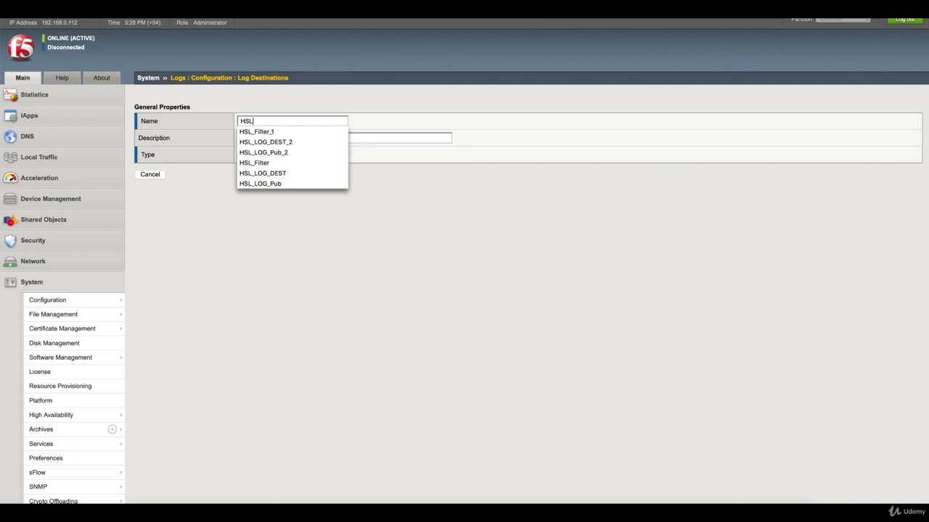
type("_DEST")
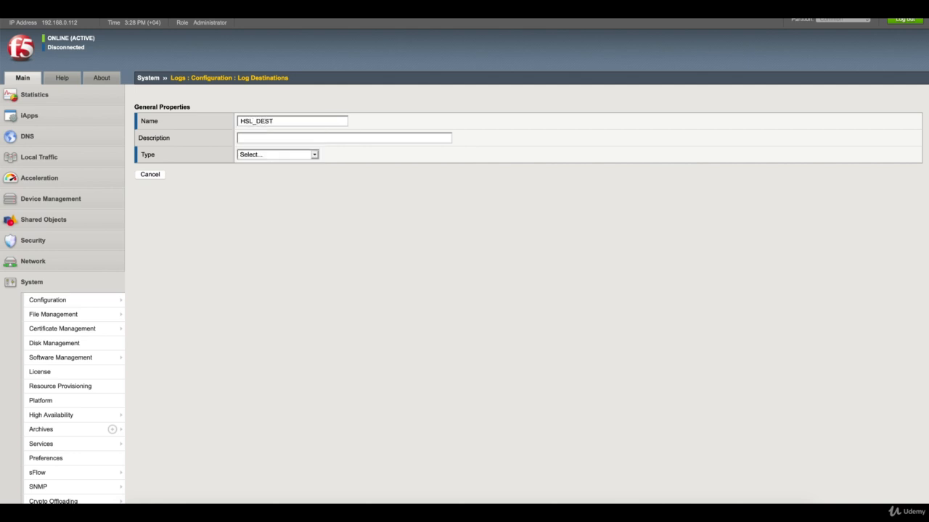
left_click(307, 157)
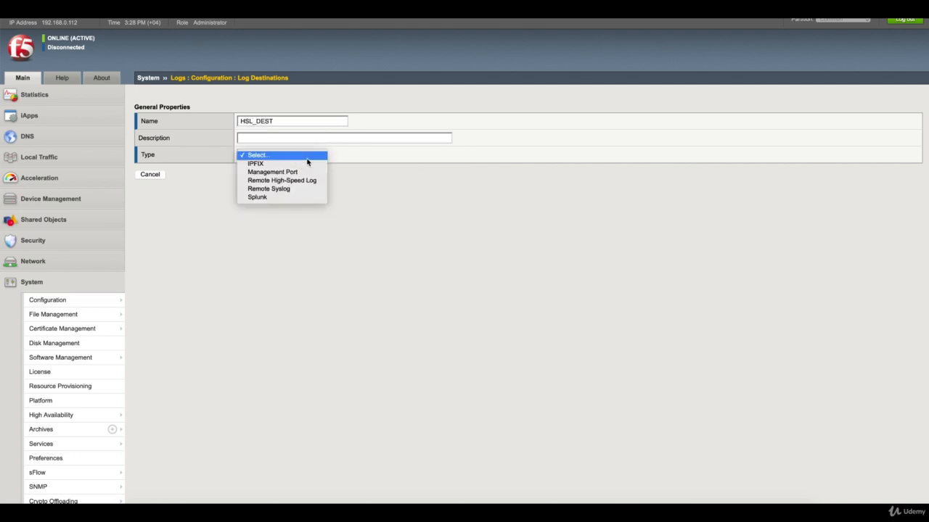
left_click(307, 155)
left_click(307, 153)
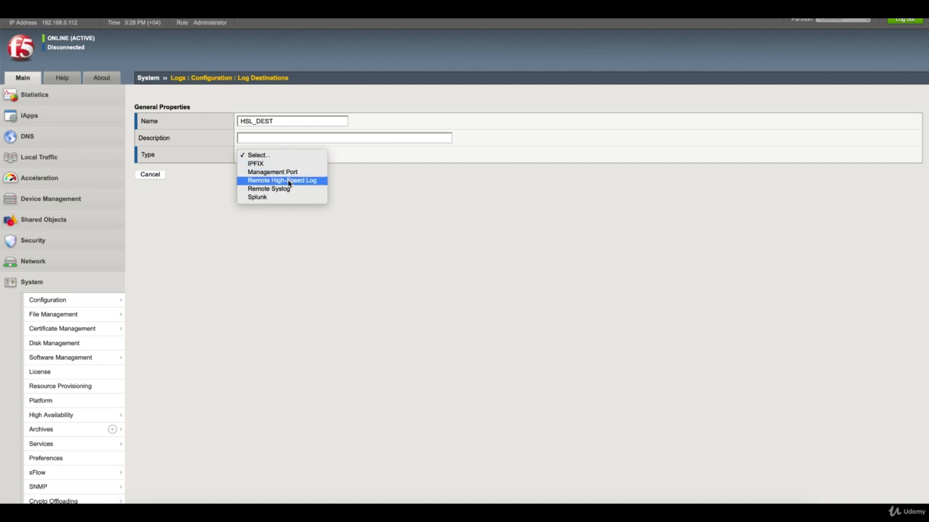
left_click(281, 181)
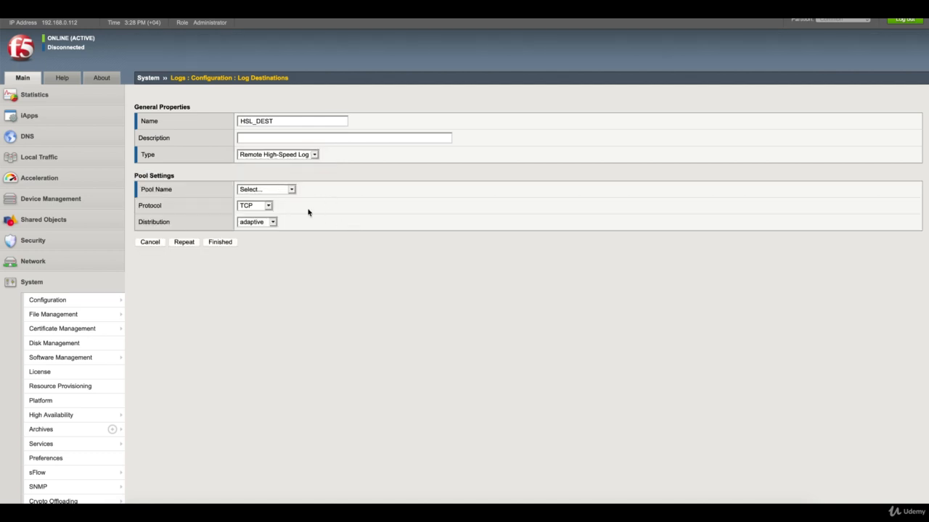
- Point HSL_DEST at POOL_Syslog over UDP with replicated distribution and save it
left_click(277, 189)
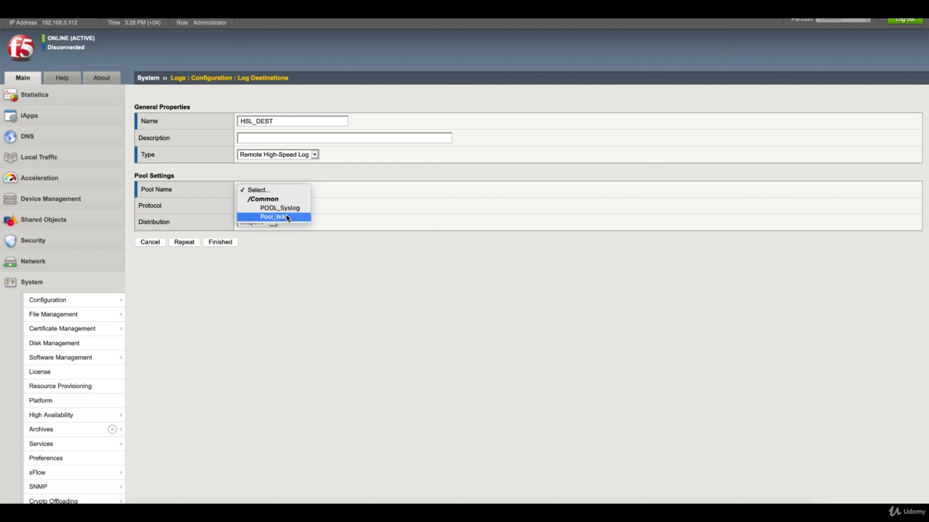
left_click(284, 208)
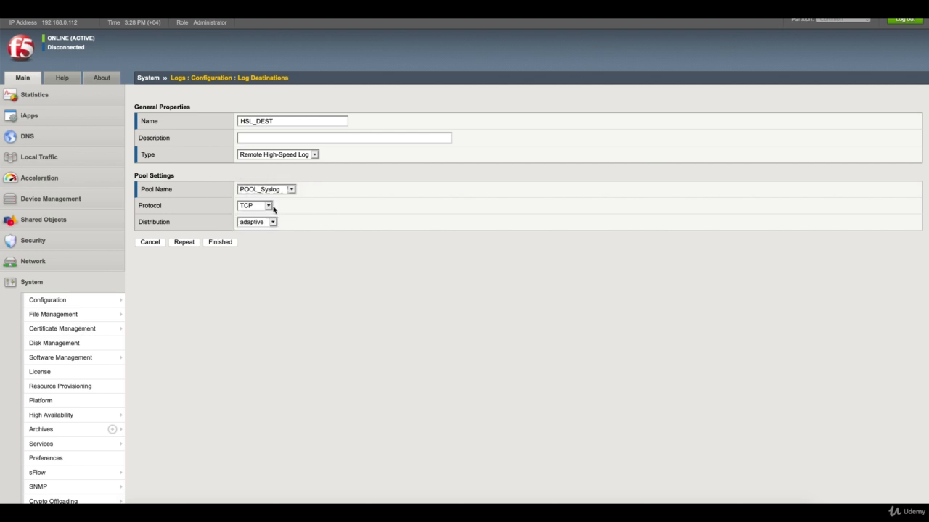
left_click(269, 207)
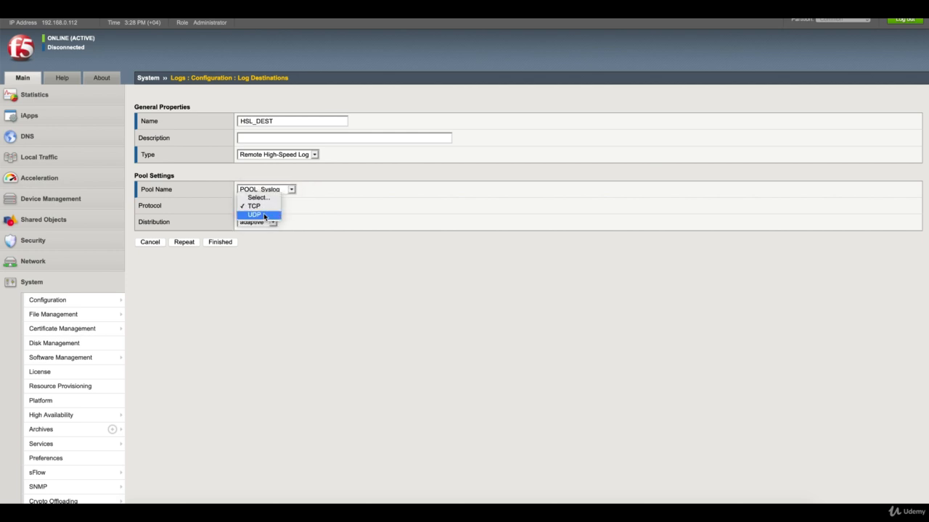
left_click(269, 215)
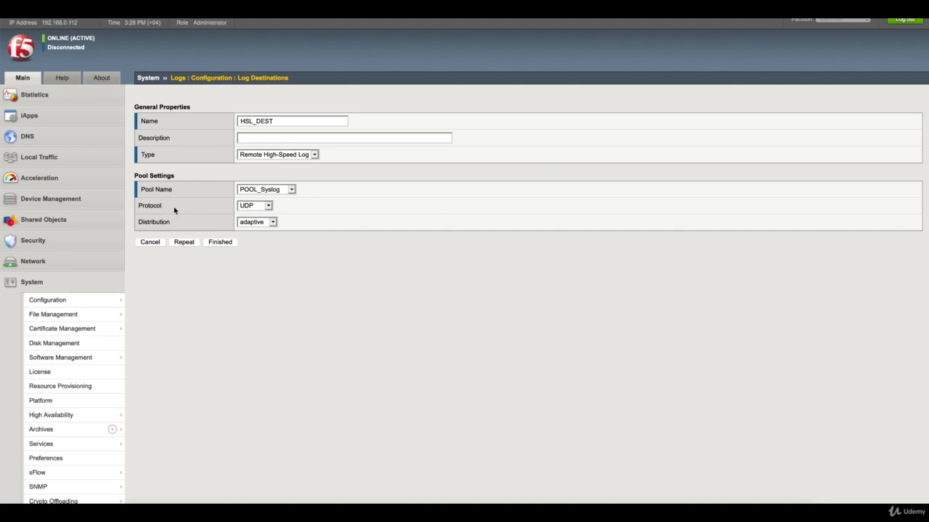
left_click(263, 223)
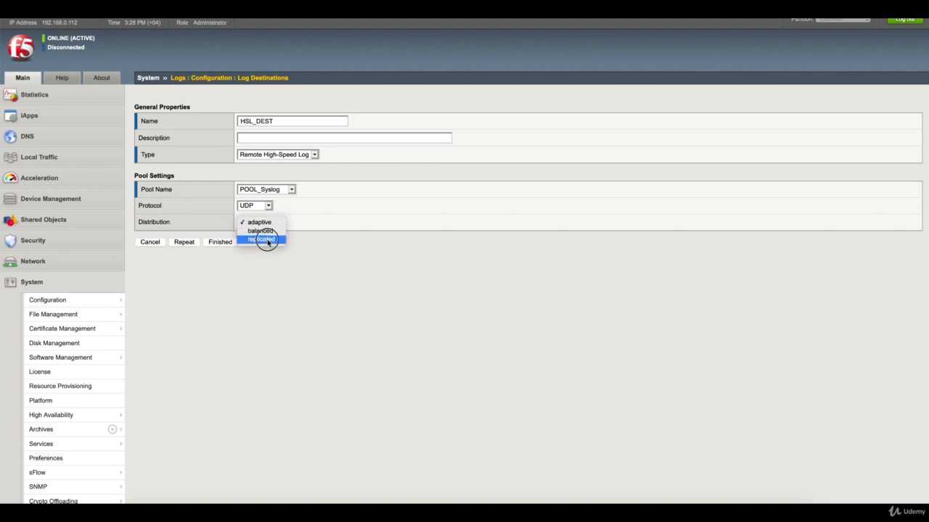
left_click(265, 240)
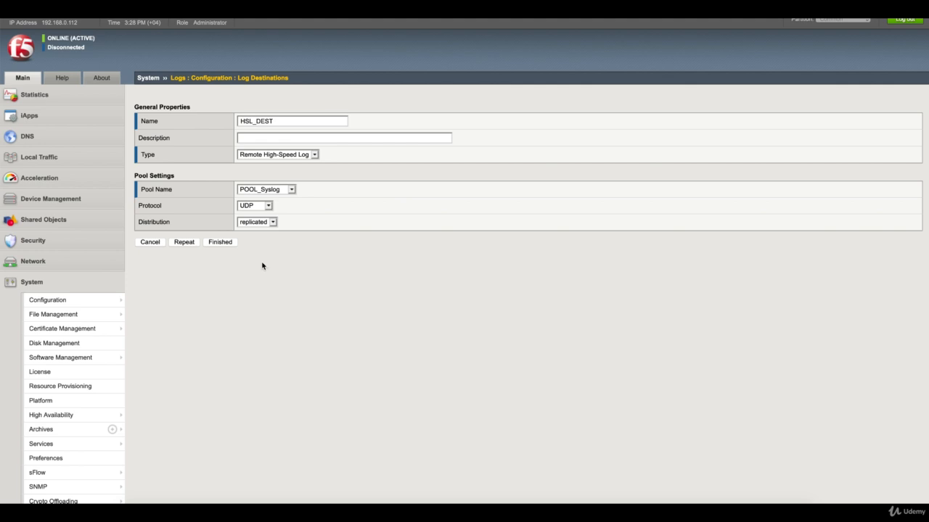
left_click(256, 222)
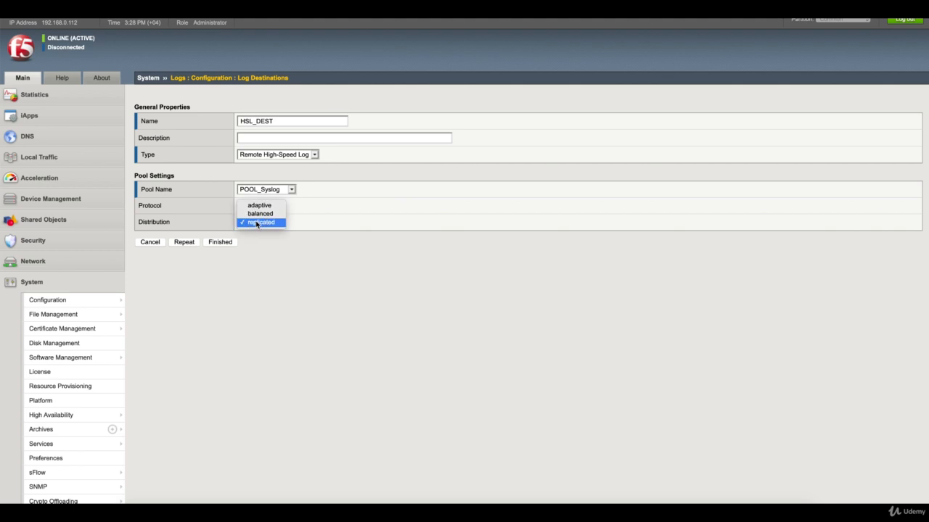
left_click(273, 251)
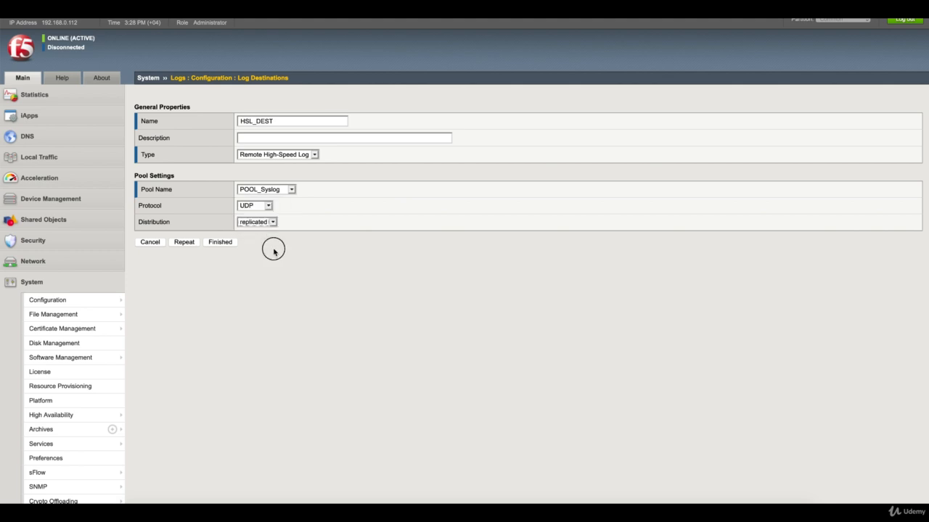
left_click(228, 244)
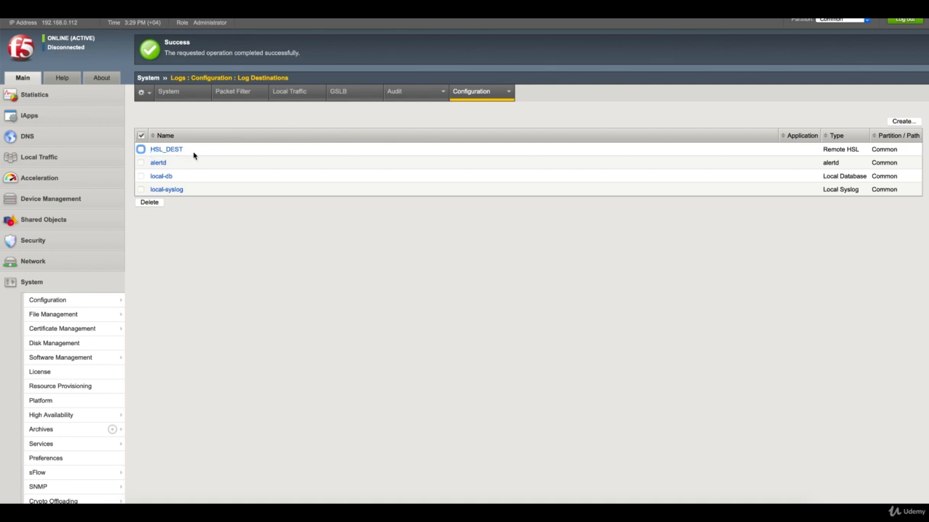
mouse_move(508, 101)
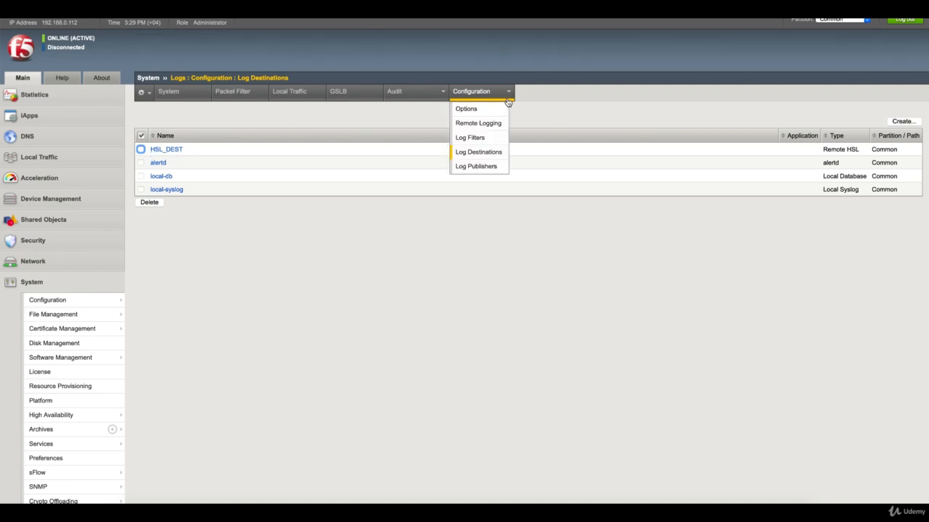
- Create log publisher HSL_Publisher with HSL_DEST as its destination, then open Log Filters
left_click(491, 173)
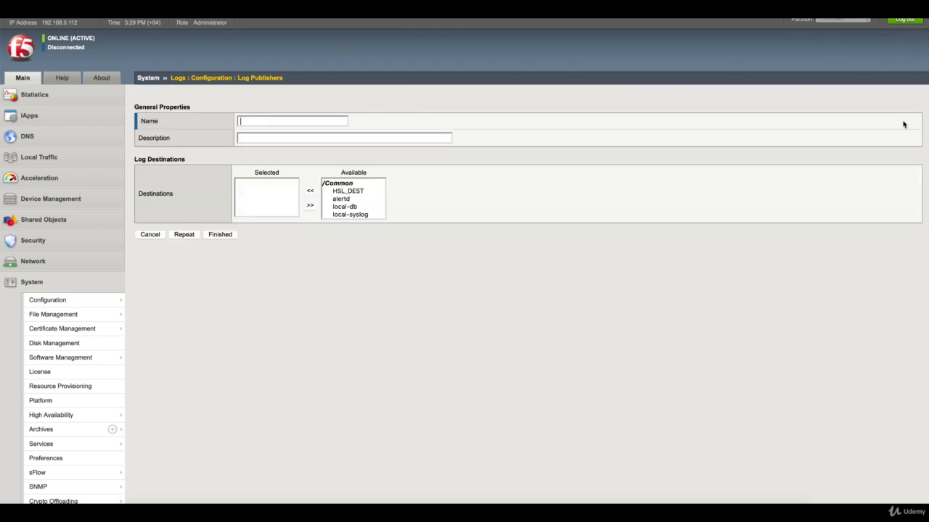
type("HSL_")
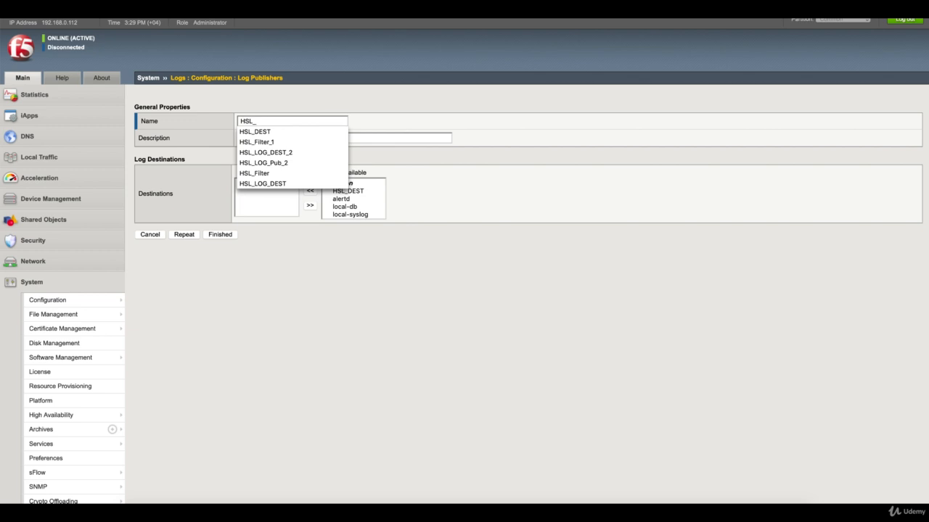
type("Publisher")
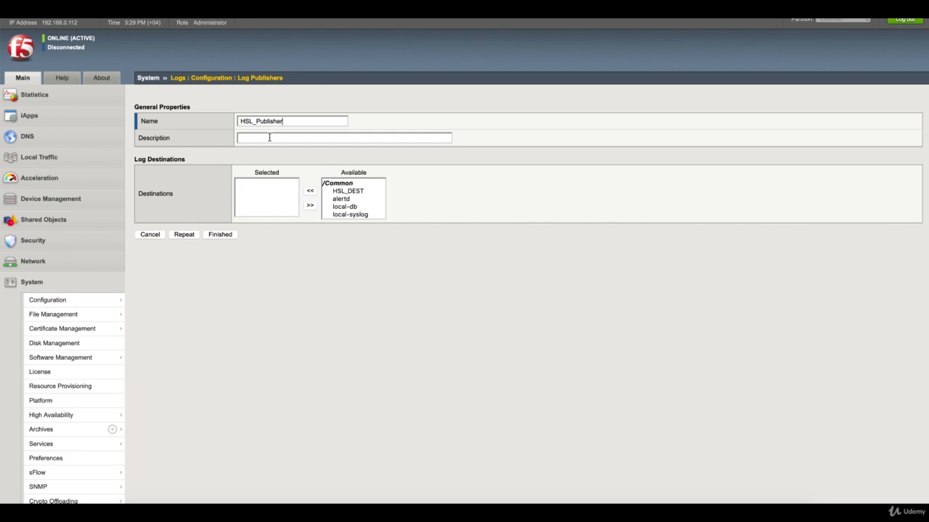
left_click(346, 192)
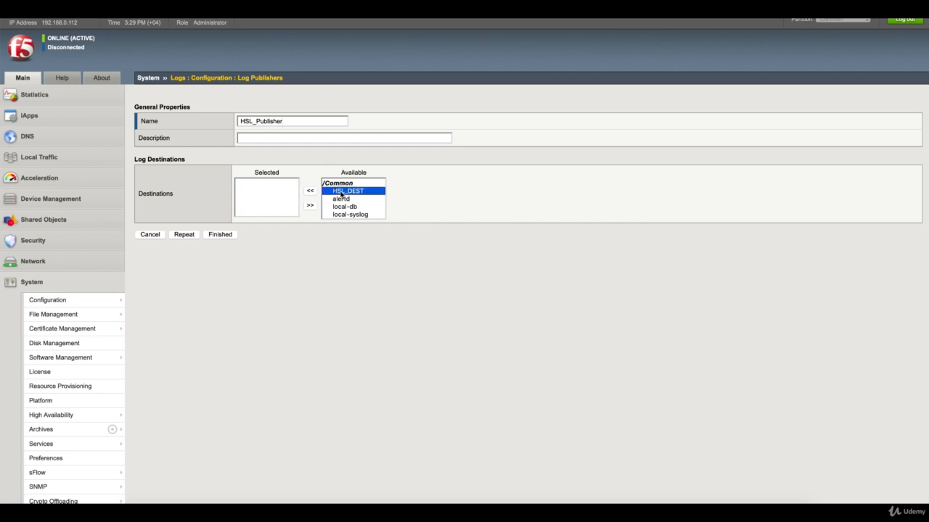
left_click(311, 192)
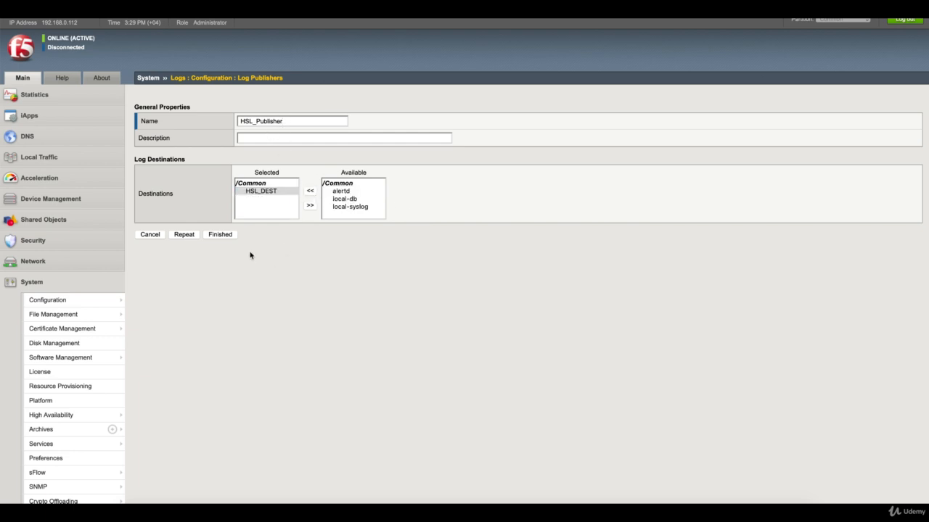
left_click(229, 236)
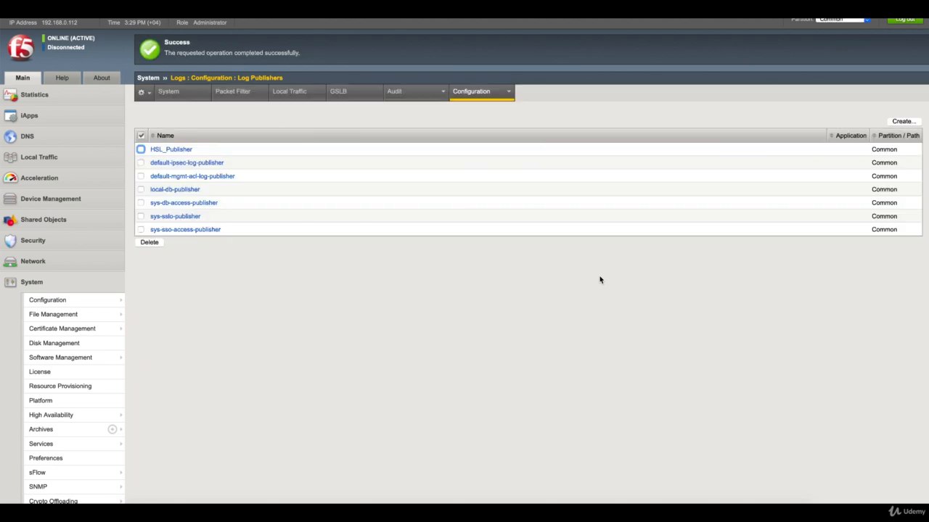
mouse_move(503, 97)
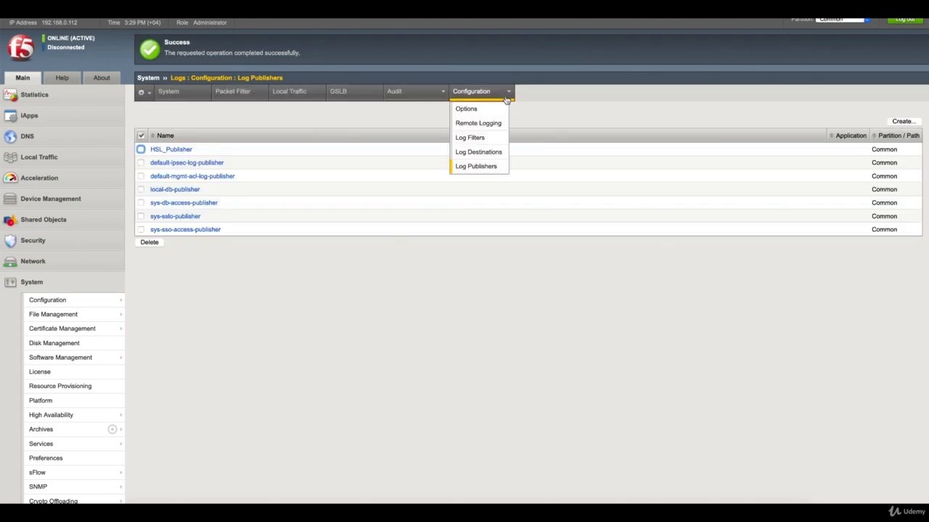
left_click(498, 139)
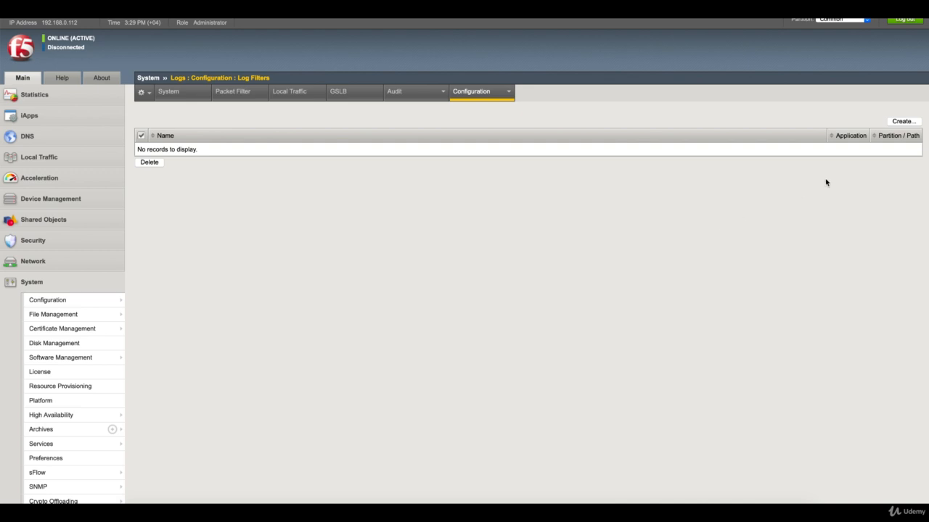
- Start a new log filter named Filter1_HSL with severity Informational
left_click(899, 121)
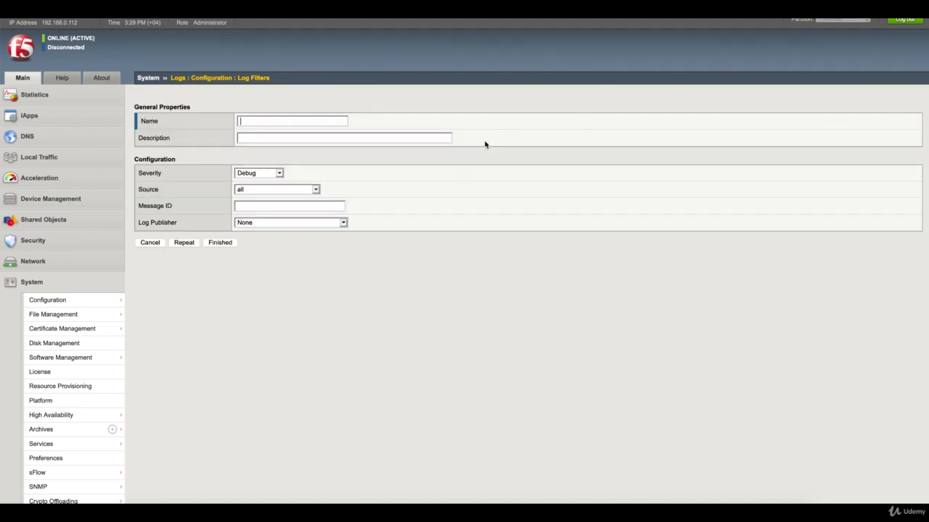
type("Filter1")
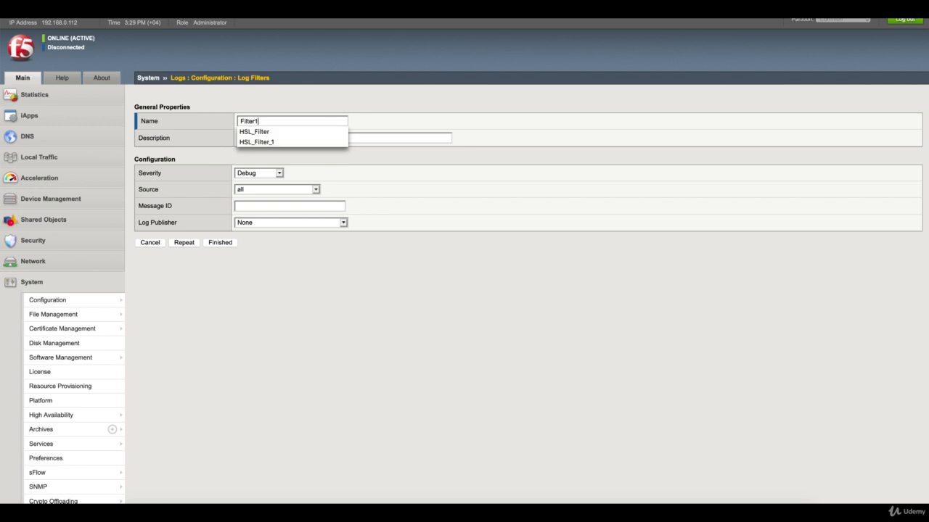
key("Tab")
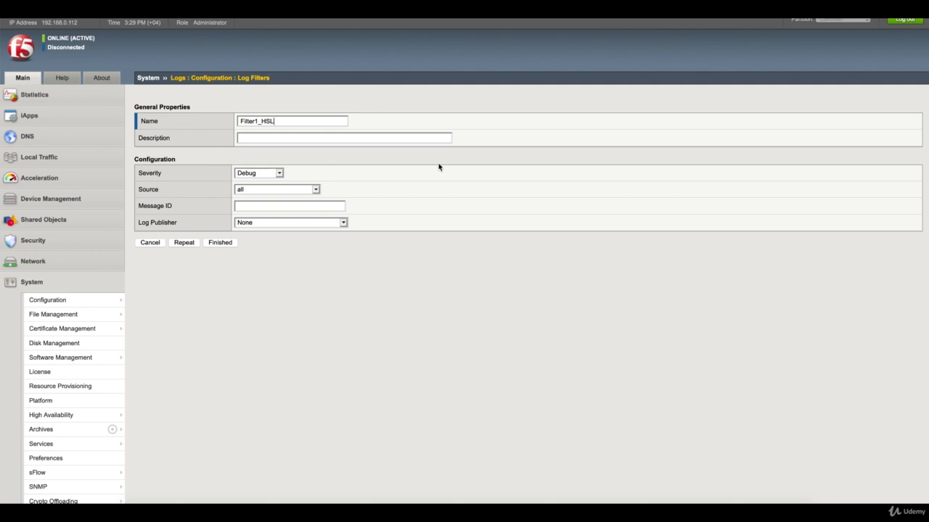
left_click(264, 176)
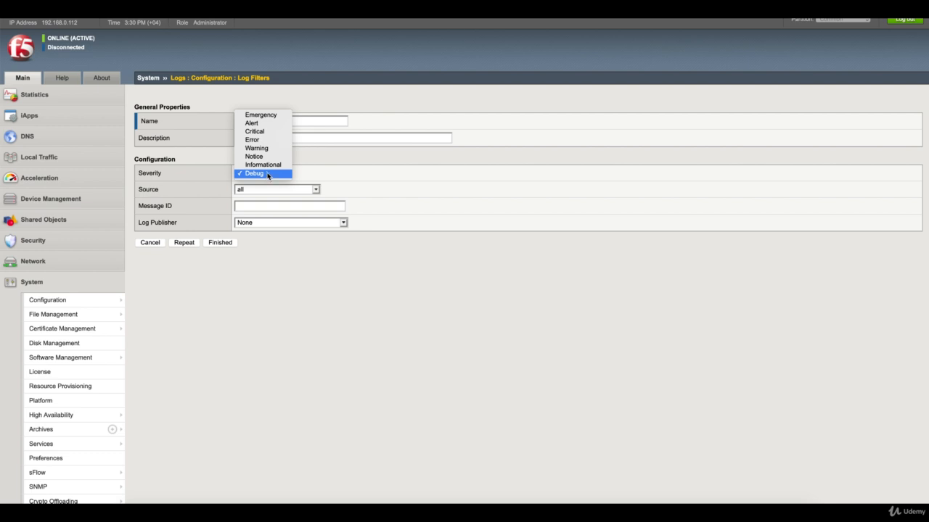
left_click(267, 168)
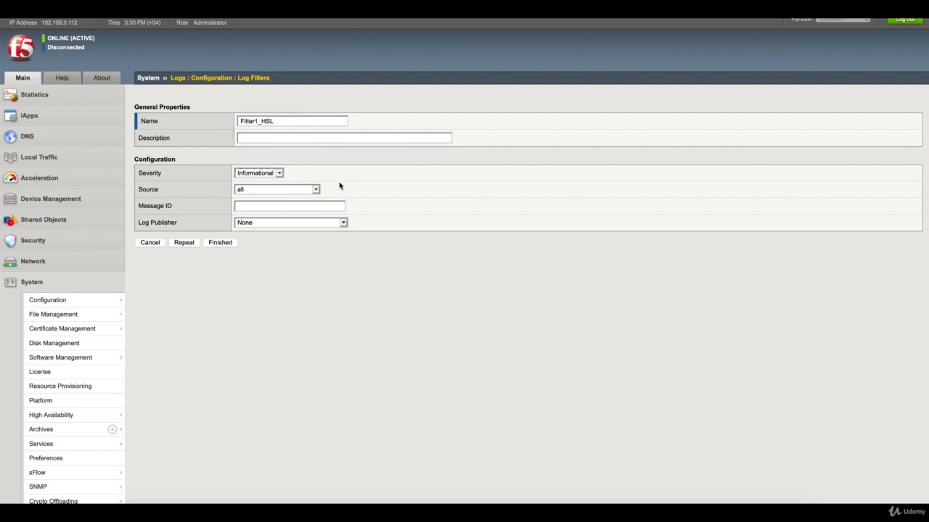
double_click(147, 189)
left_click(154, 188)
- Choose HSL_Publisher as the publisher and mcpd as the source, then view field help
left_click(263, 224)
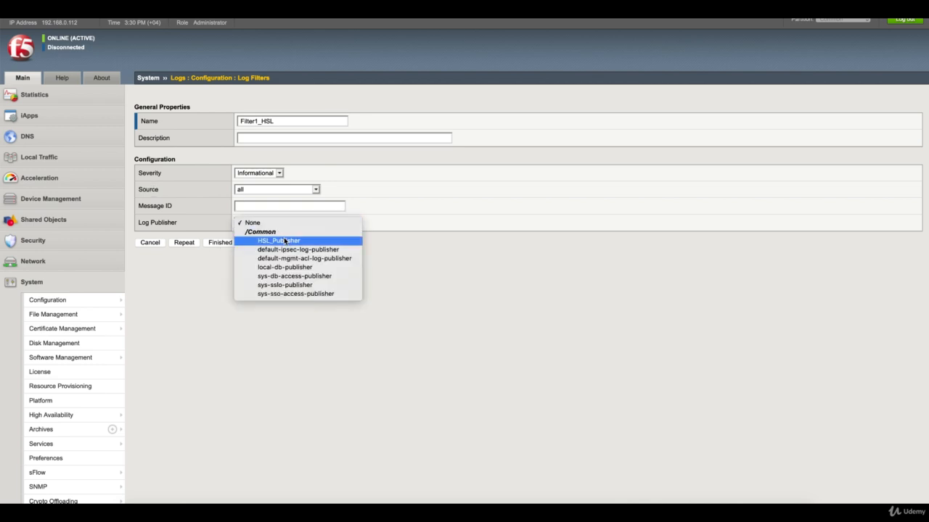
left_click(284, 240)
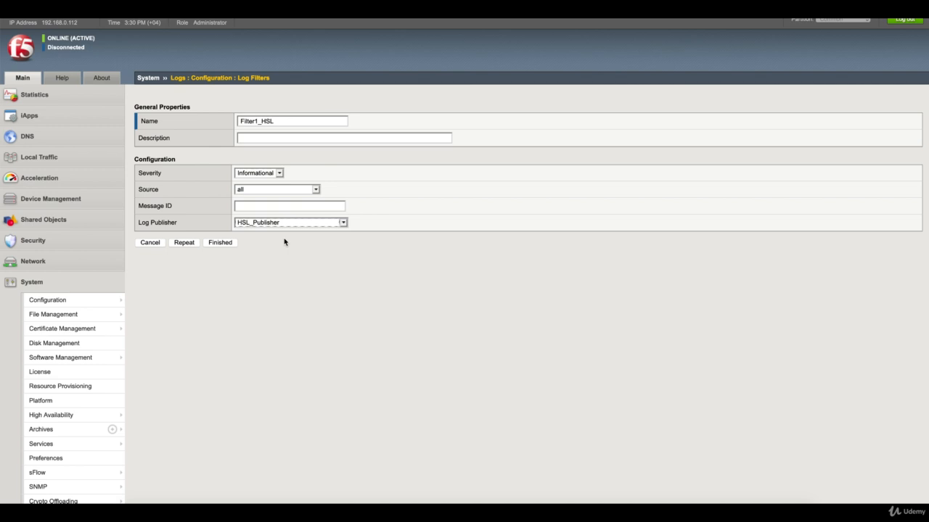
left_click(279, 191)
scroll(283, 274, "down", 5)
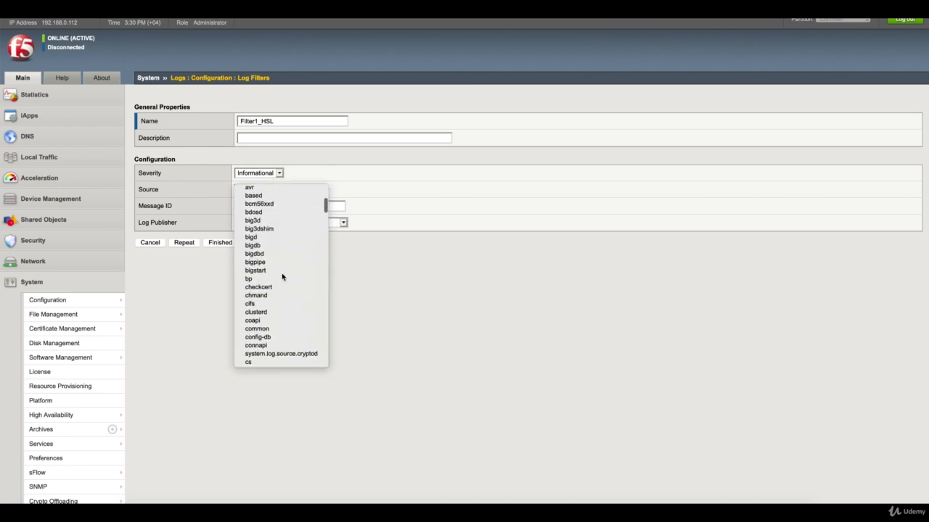
scroll(283, 276, "down", 2)
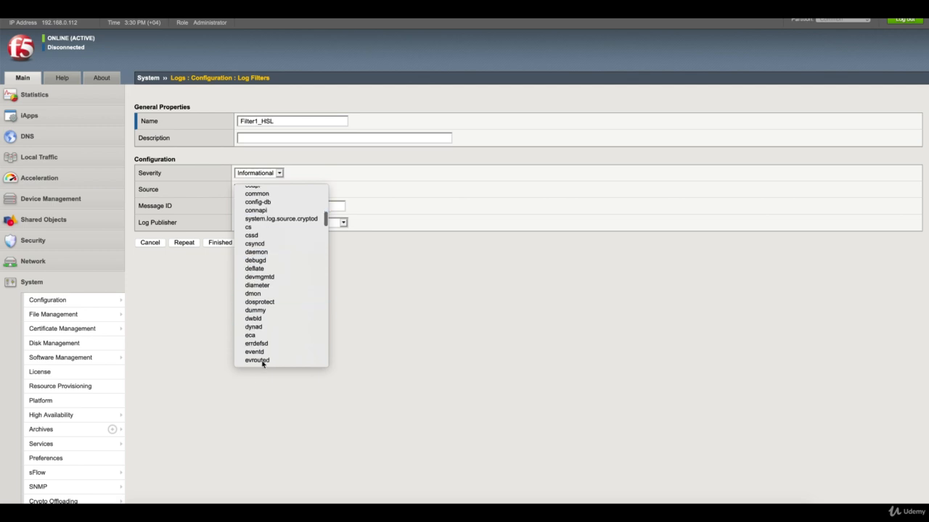
scroll(273, 324, "down", 7)
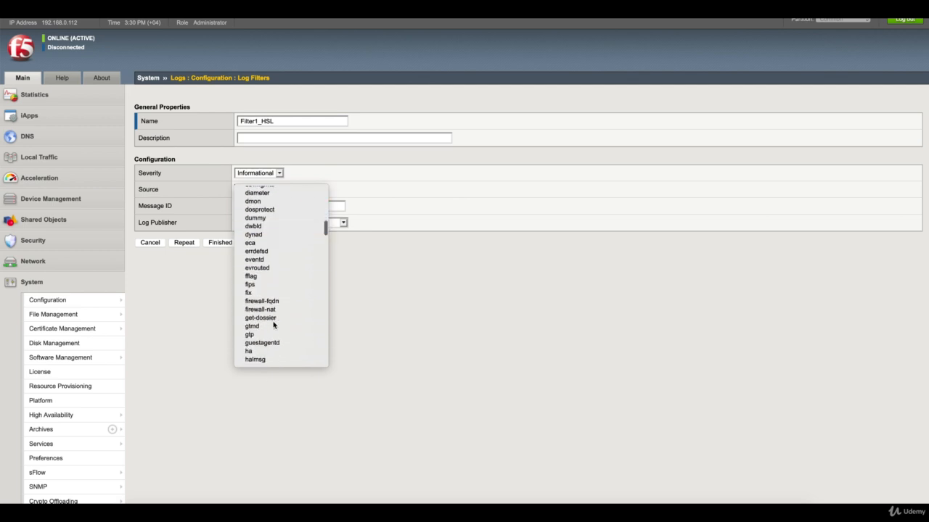
scroll(273, 324, "down", 3)
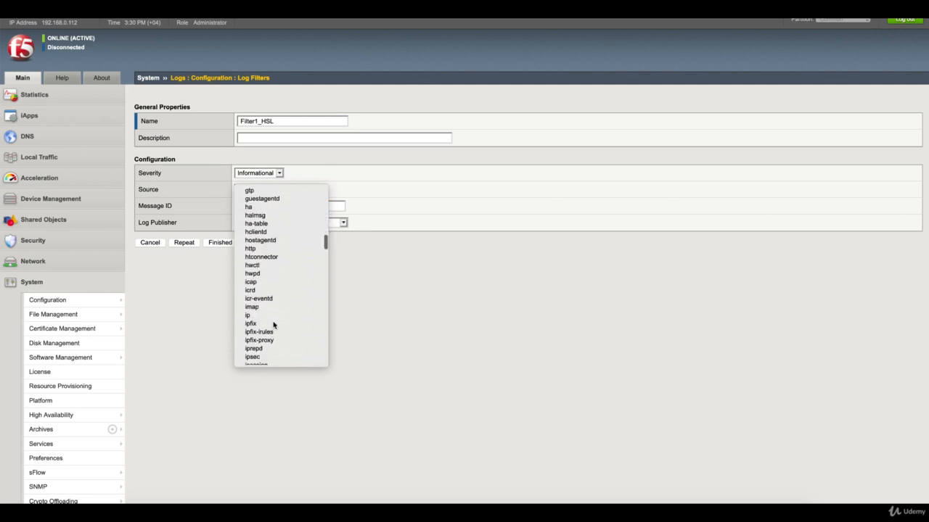
scroll(273, 325, "down", 8)
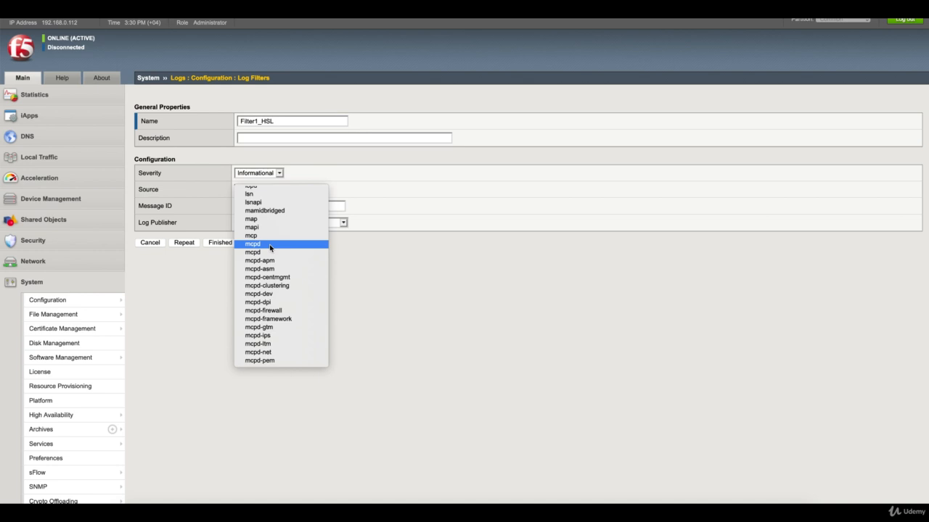
left_click(270, 245)
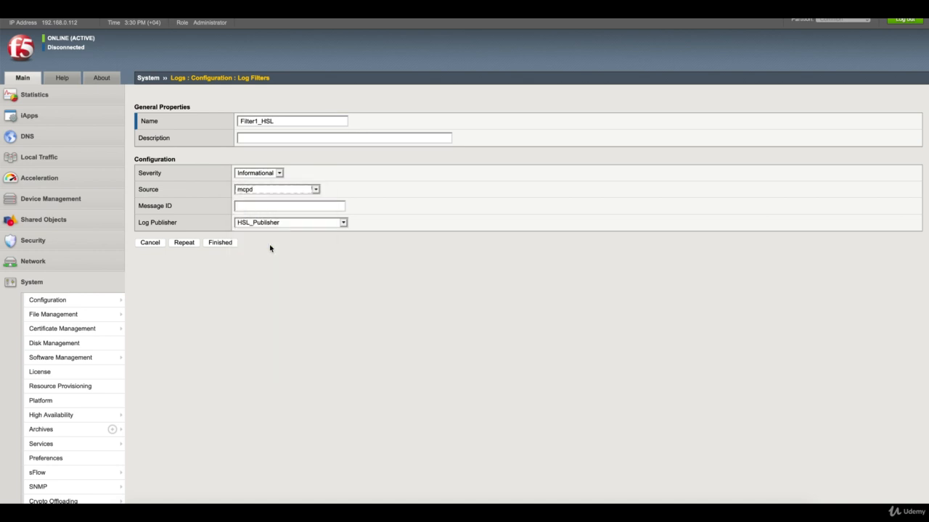
left_click(65, 80)
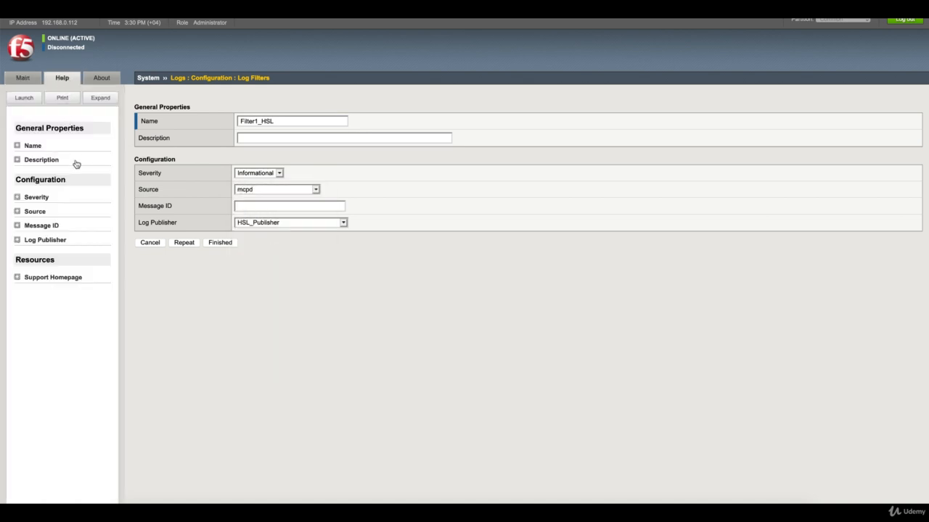
- Read through the Source descriptions in the Help panel, then return to the Main navigation
left_click(18, 212)
scroll(64, 301, "down", 2)
scroll(63, 306, "down", 5)
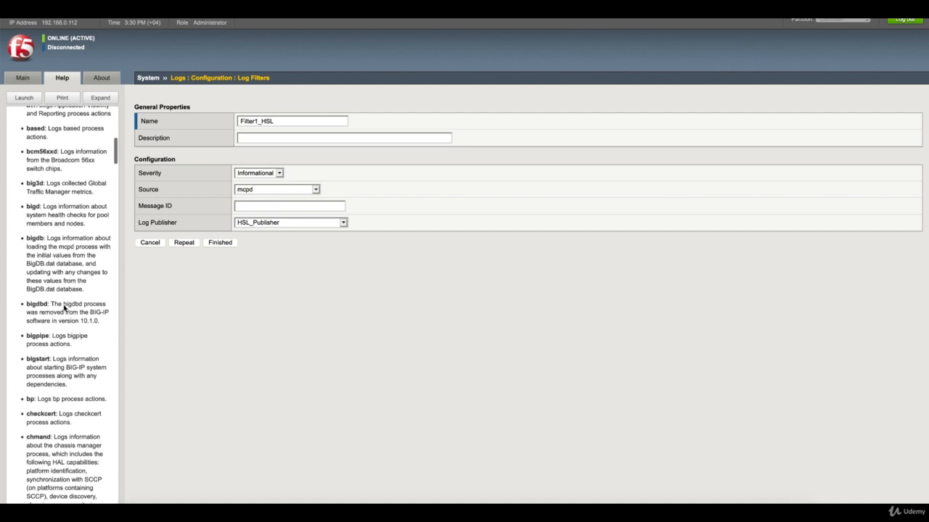
scroll(58, 358, "down", 8)
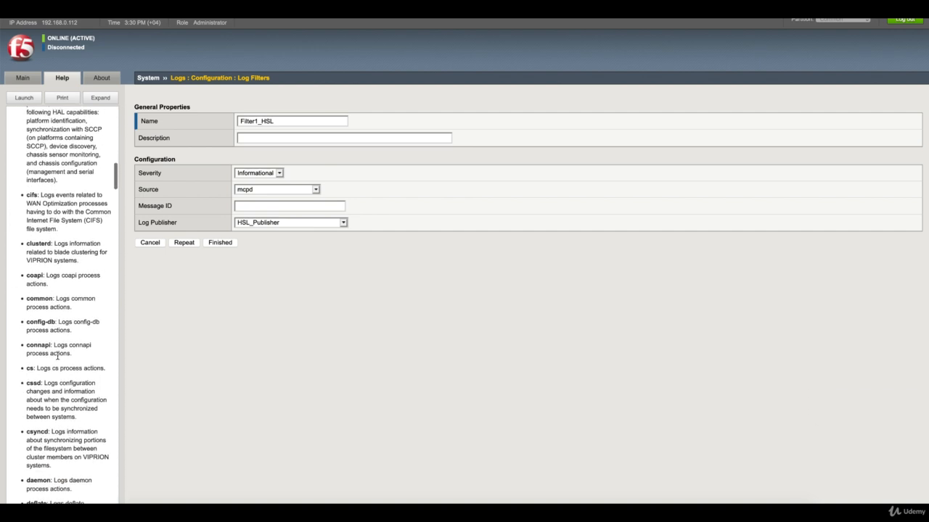
left_click(24, 78)
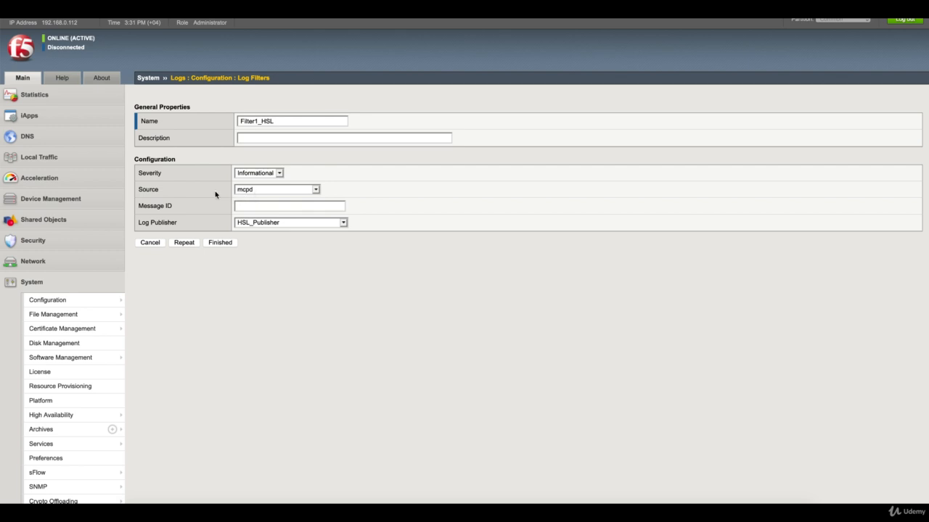
- Keep HSL_Publisher as the publisher and save the Filter1_HSL log filter
left_click(273, 223)
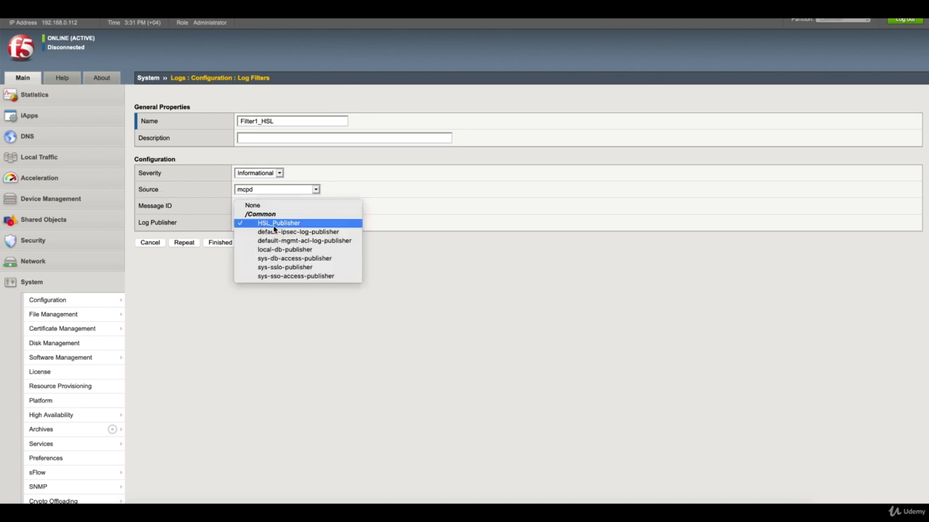
left_click(273, 226)
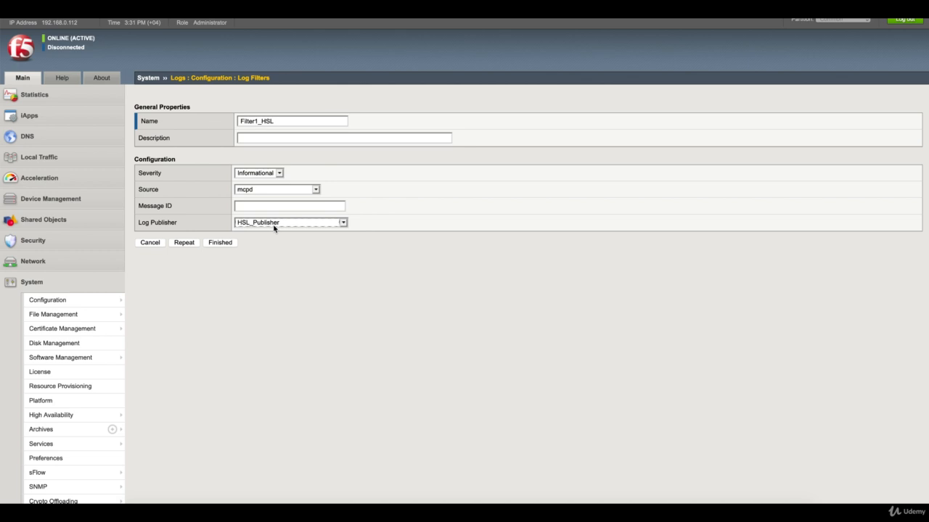
left_click(221, 243)
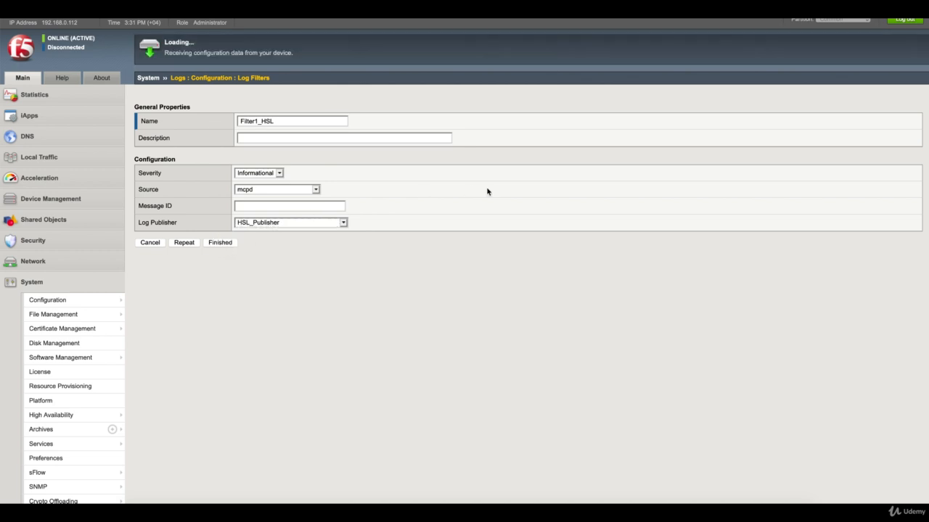
- Review the HSL_Publisher publisher and HSL_DEST destination settings
mouse_move(489, 99)
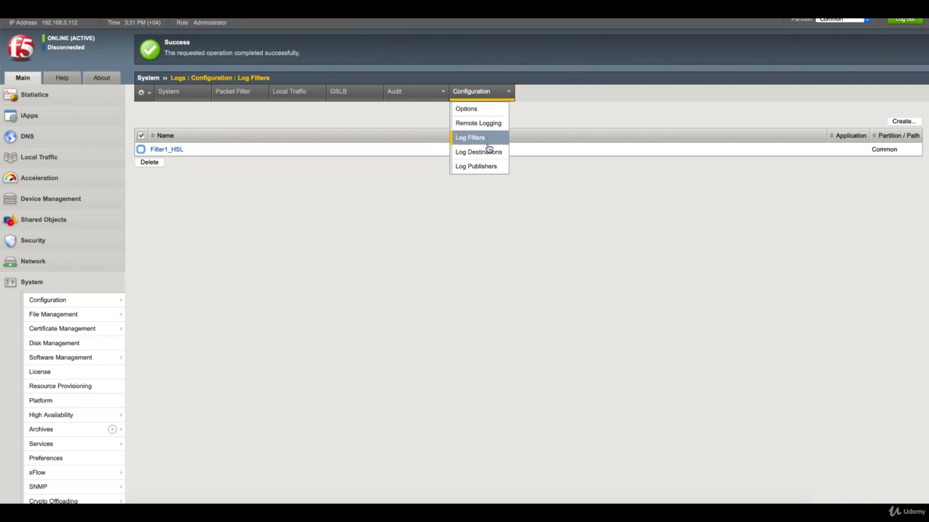
left_click(487, 166)
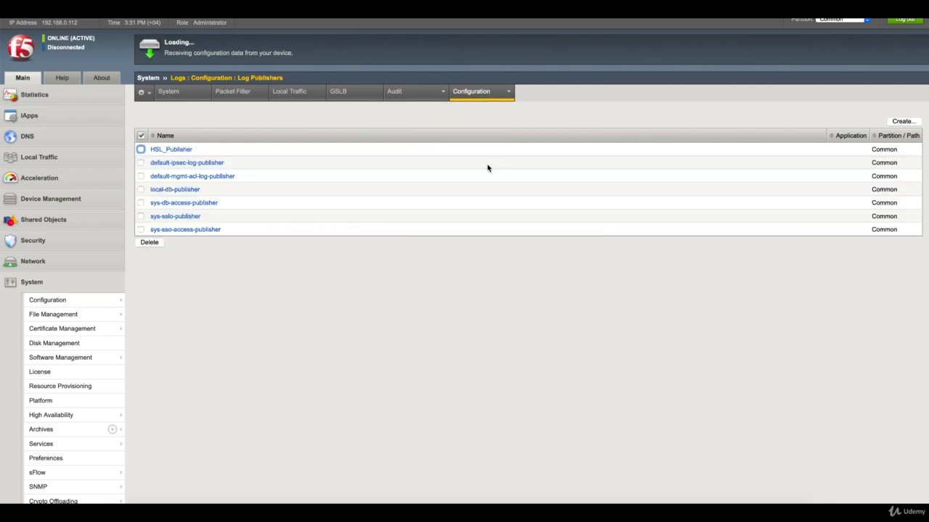
left_click(186, 149)
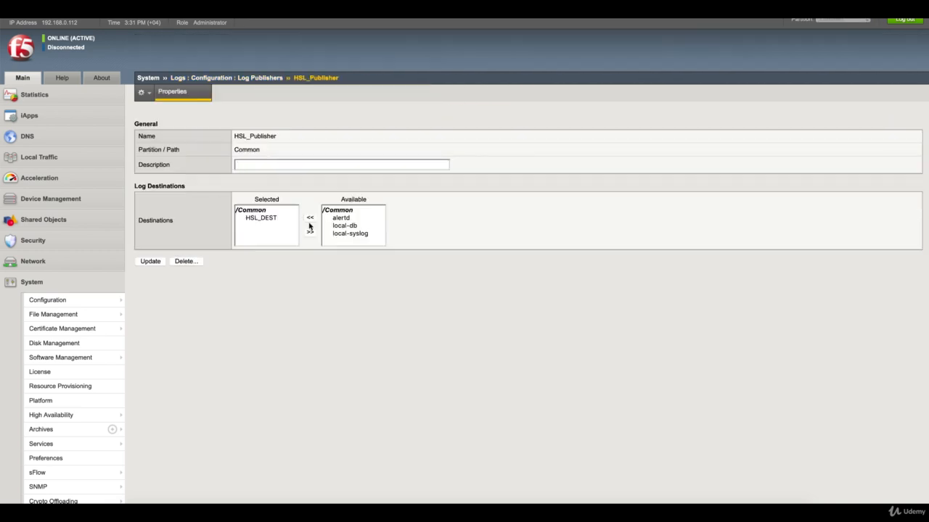
left_click(262, 77)
mouse_move(492, 94)
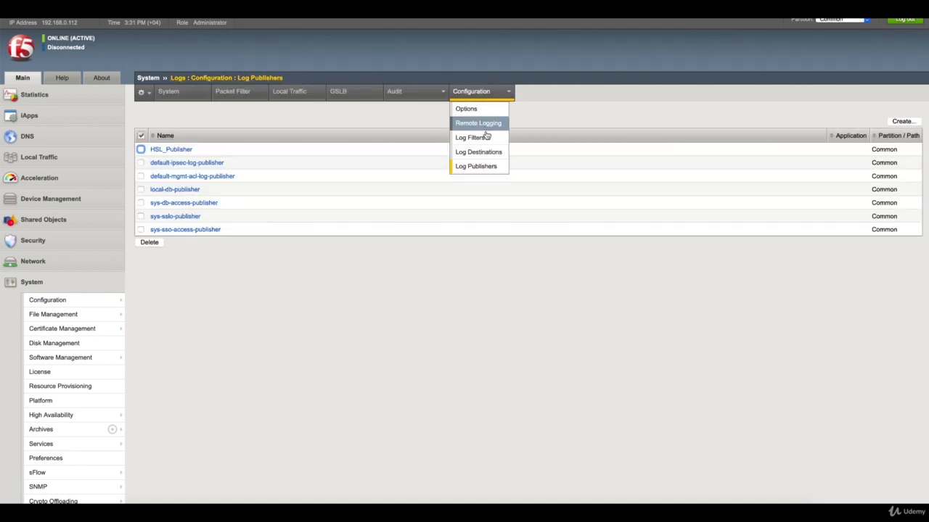
left_click(482, 152)
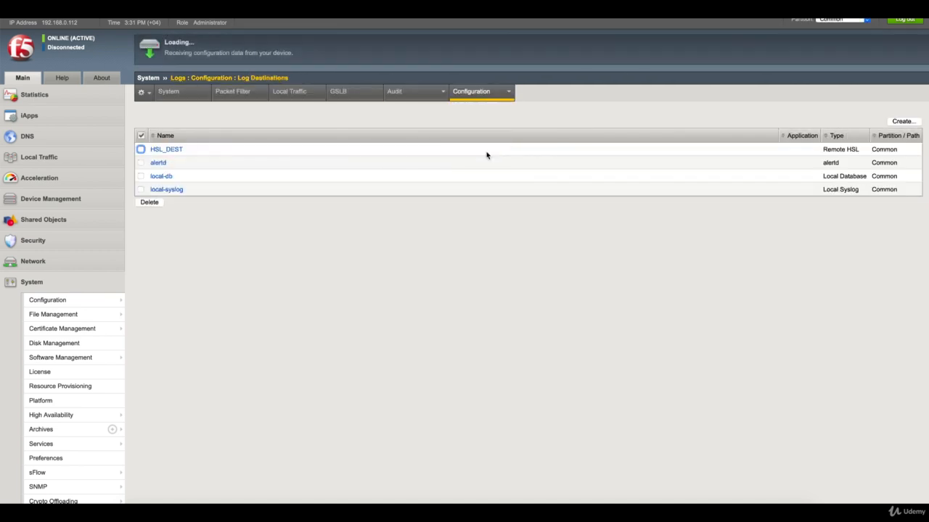
left_click(175, 153)
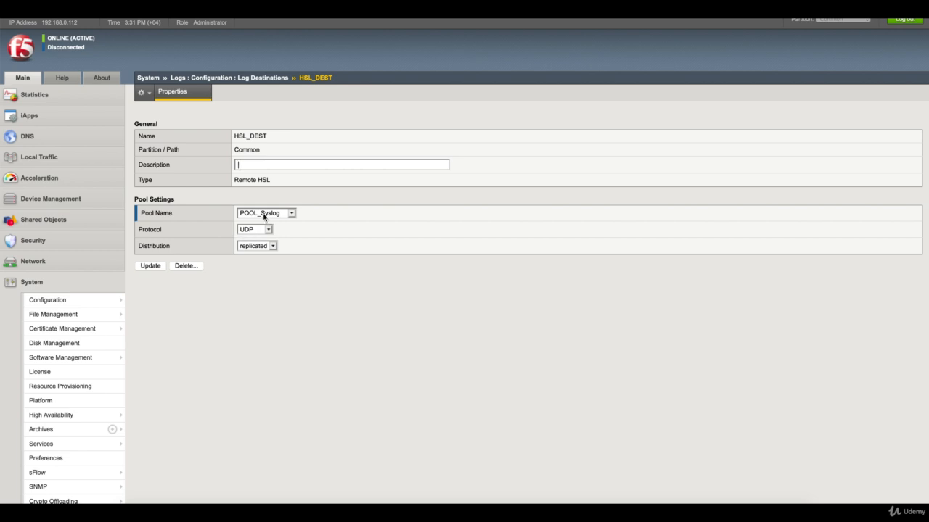
left_click(250, 79)
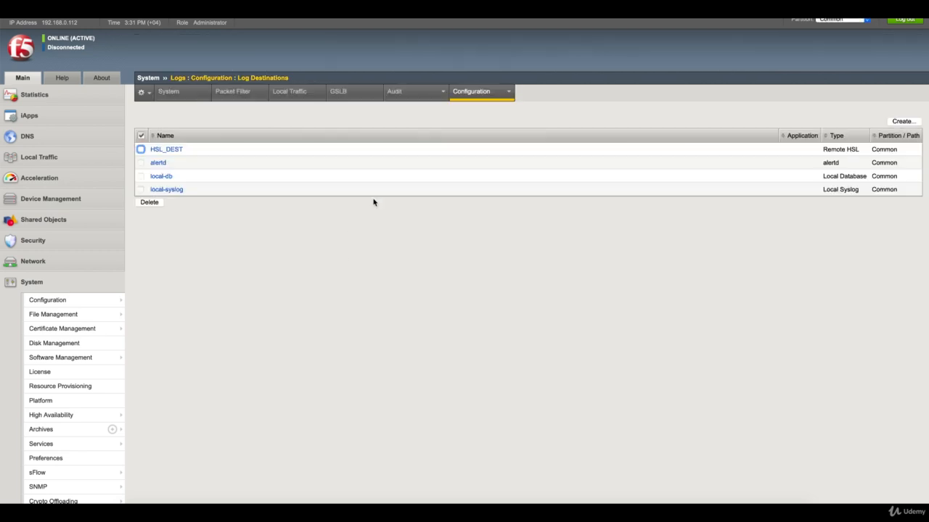
- Check Filter1_HSL's properties, then switch over to VMware Fusion
mouse_move(497, 99)
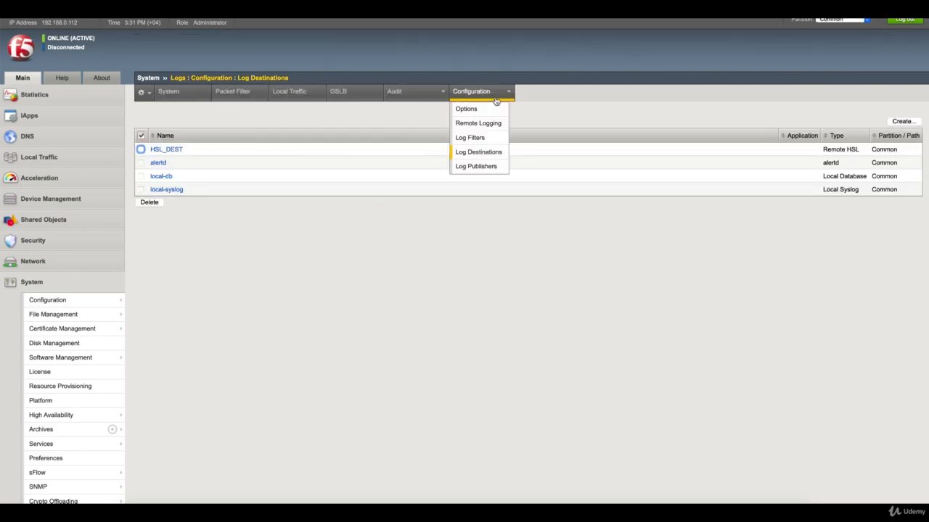
left_click(479, 139)
left_click(172, 151)
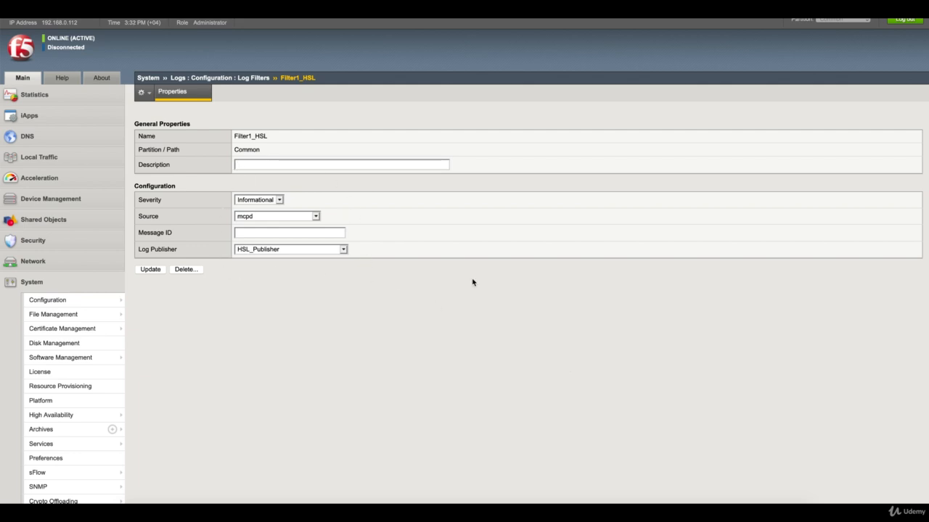
left_click(735, 517)
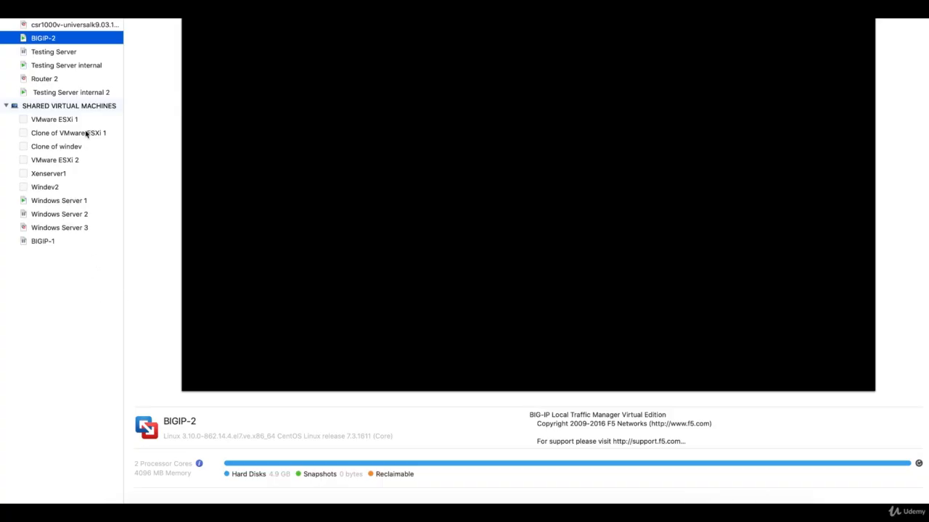
- View the newest Kiwi message on Testing Server internal and open Testing Server internal 2
left_click(78, 66)
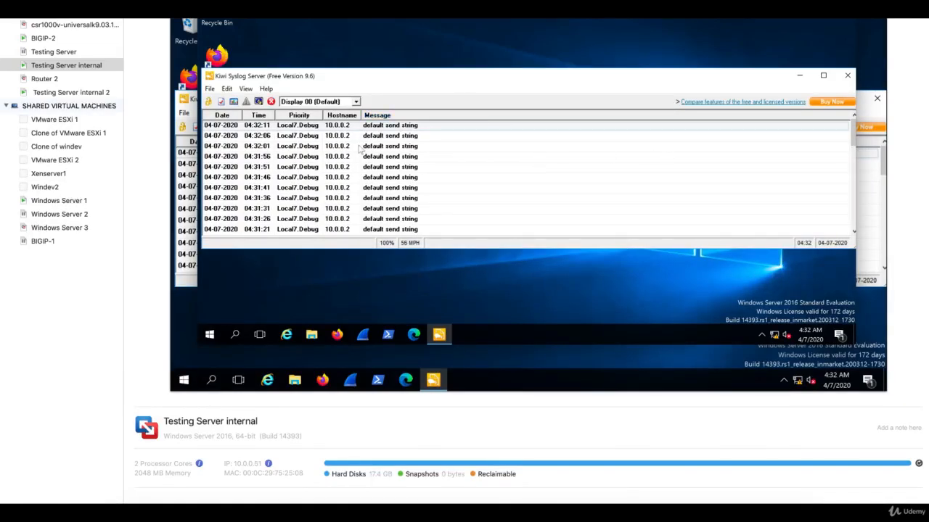
left_click(338, 127)
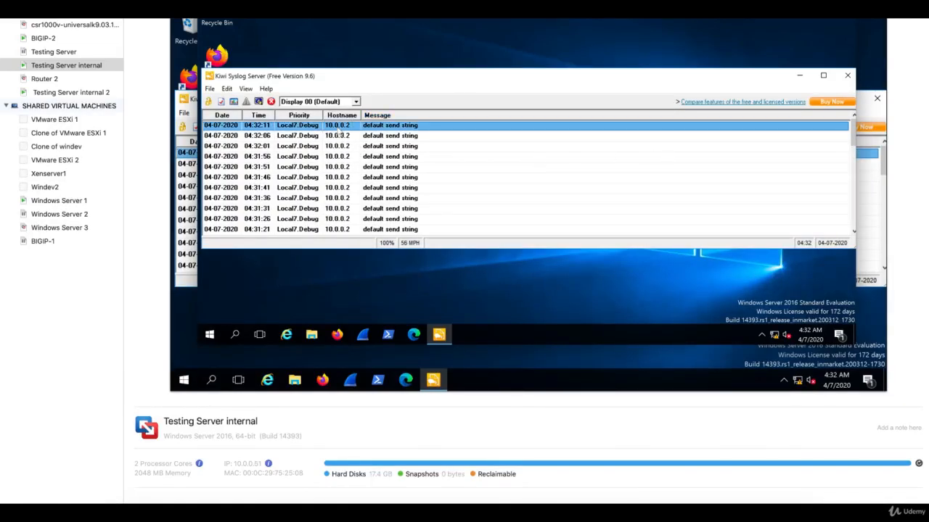
double_click(83, 95)
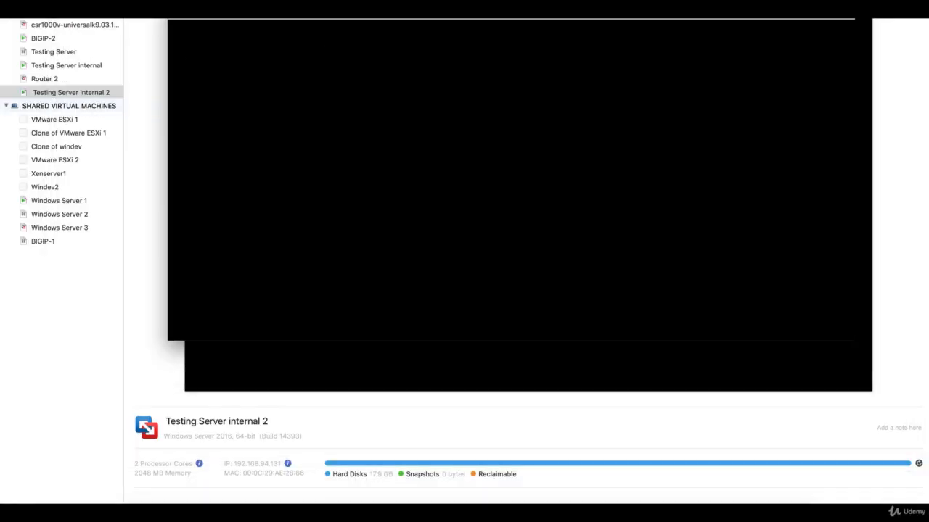
left_click_drag(380, 57, 452, 178)
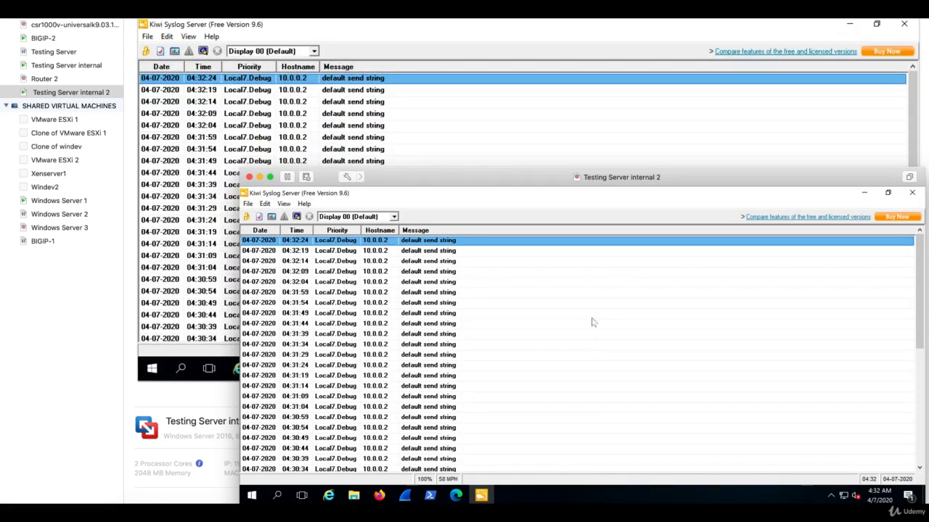
- Arrange both VM windows and hide the library so both Kiwi Syslog consoles are visible
left_click(78, 65)
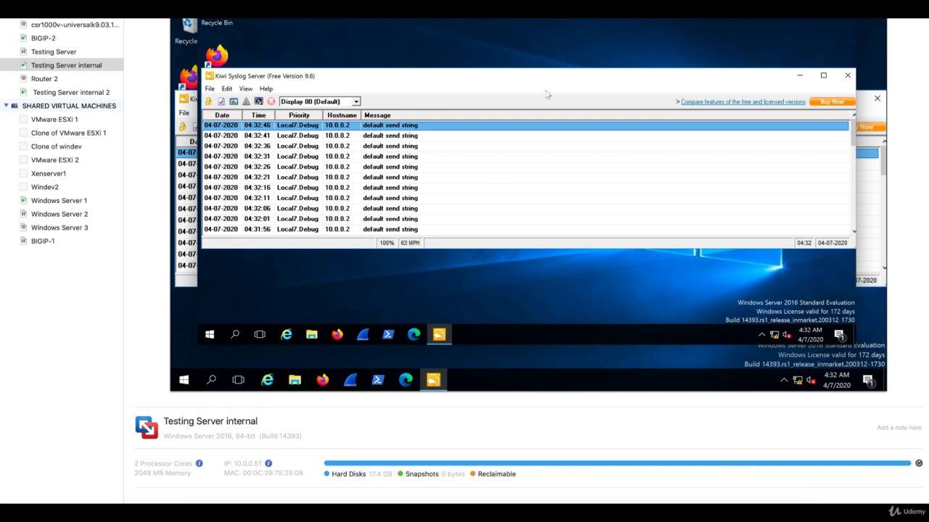
left_click_drag(643, 0, 671, 20)
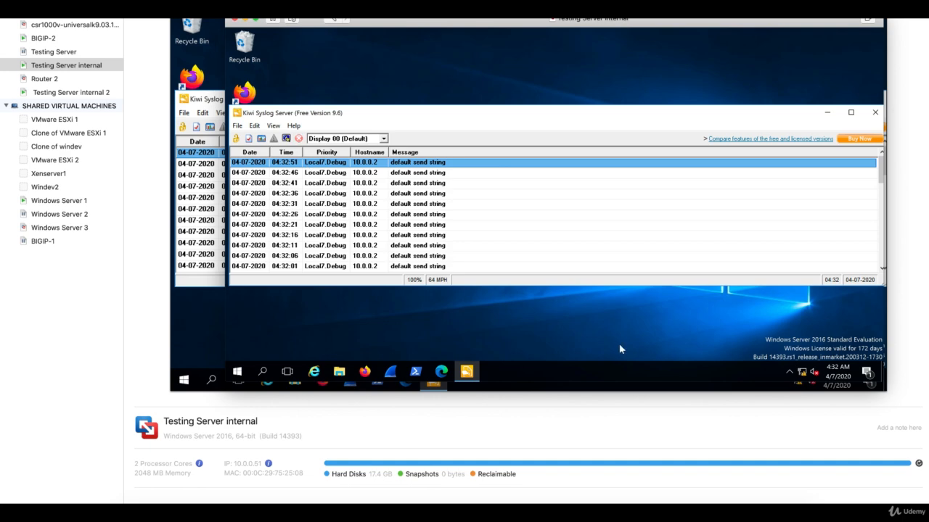
double_click(85, 92)
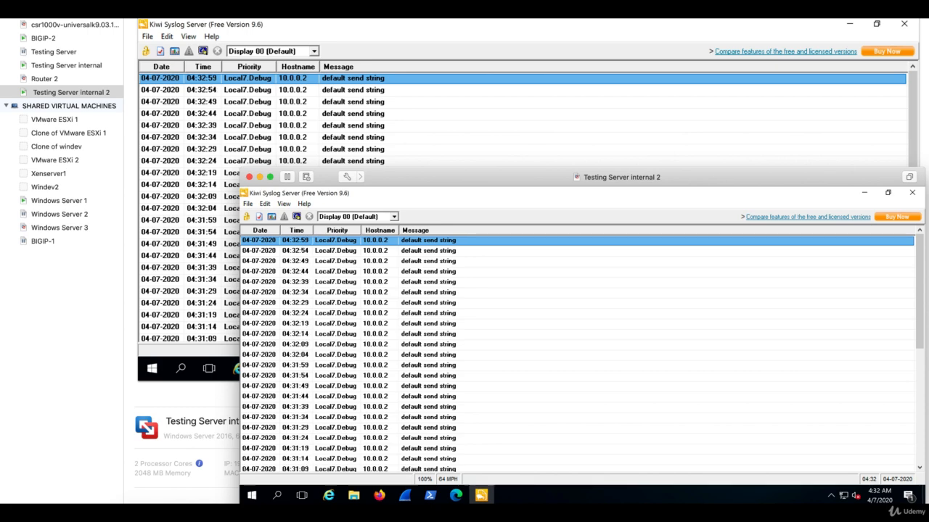
left_click(20, 18)
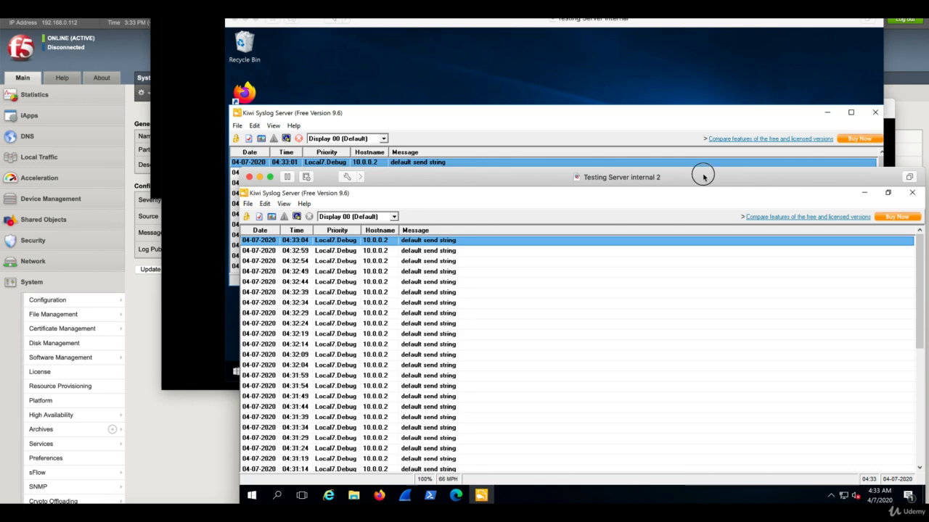
left_click_drag(701, 175, 691, 227)
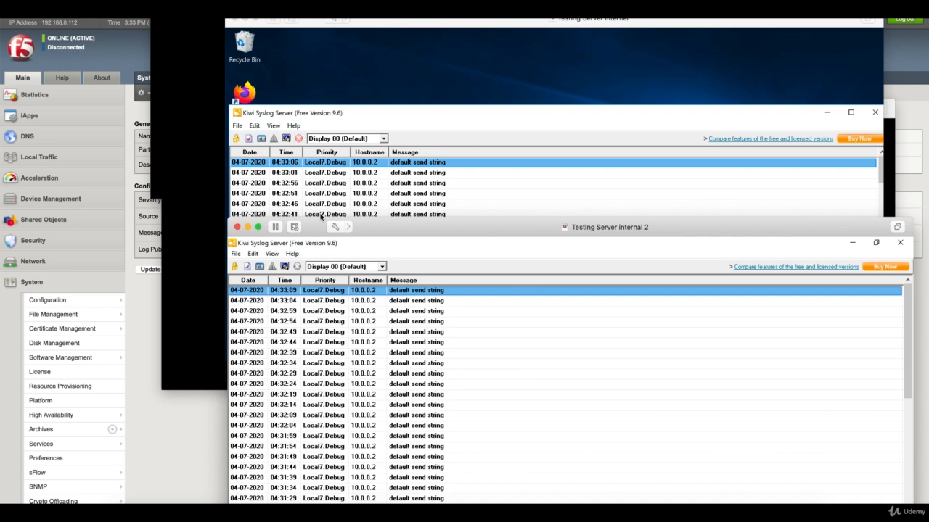
- Disable Node_82 from the Node List in a new tab, then bring the Kiwi Syslog windows forward
left_click(149, 443)
left_click(54, 160)
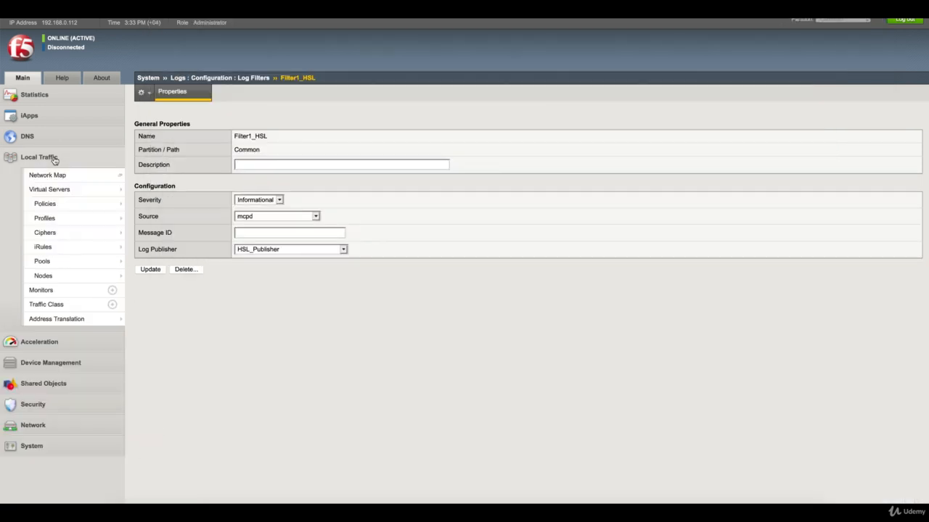
mouse_move(70, 278)
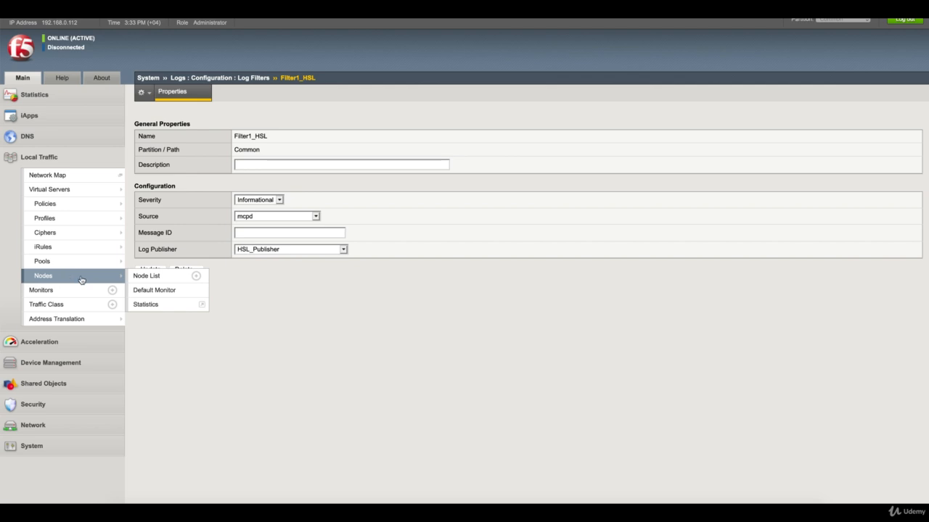
right_click(152, 276)
left_click(178, 283)
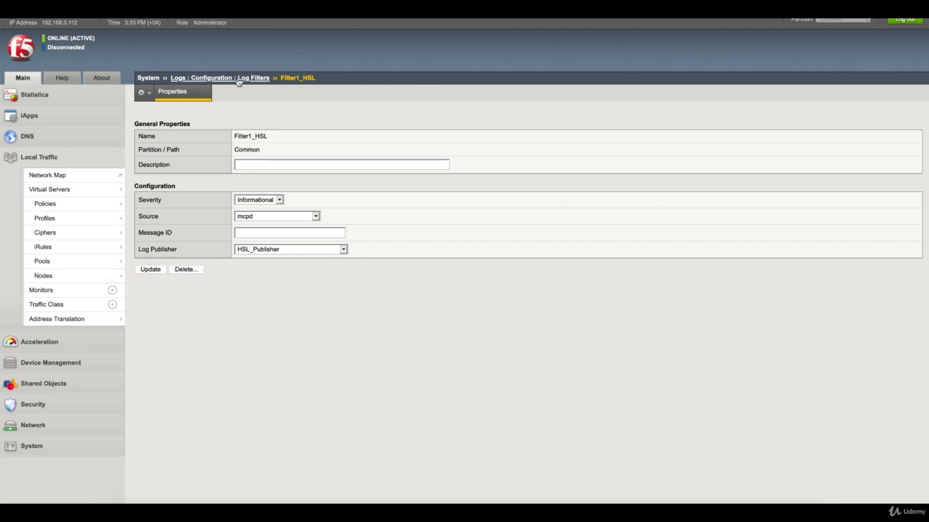
left_click(276, 9)
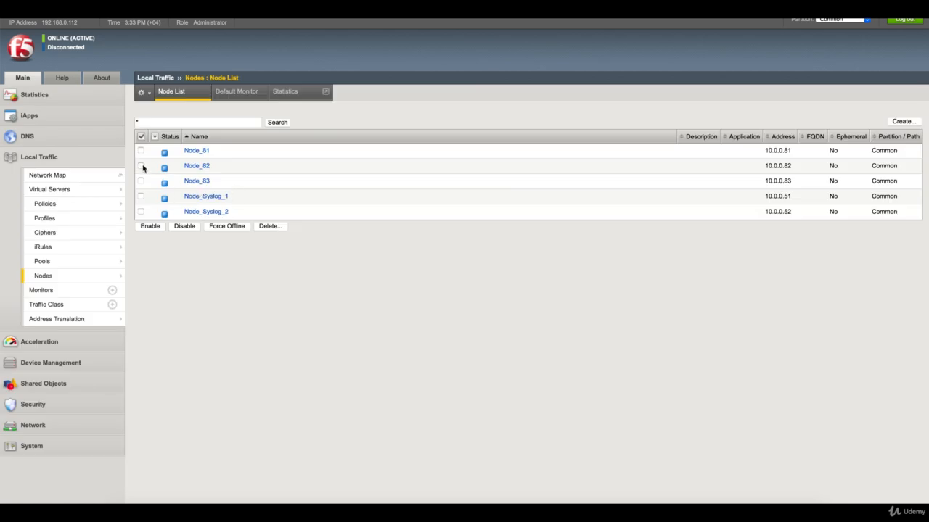
left_click(193, 227)
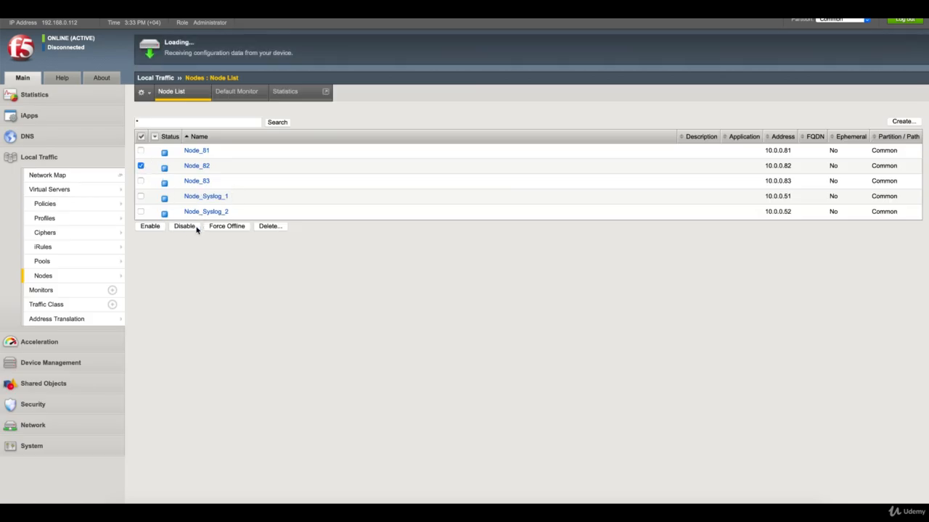
left_click(725, 508)
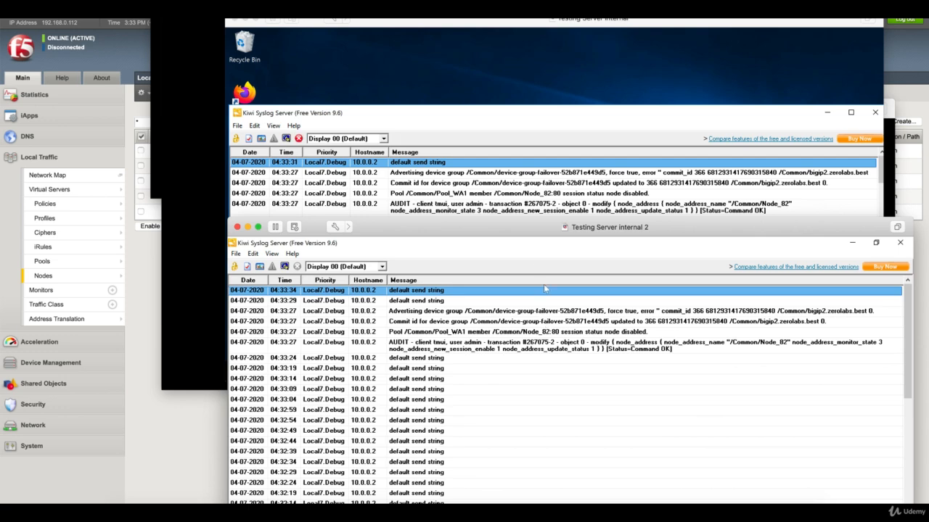
- Inspect the Node_82 AUDIT and pool session-disabled entries in both Kiwi Syslog logs, then return to BIG-IP
left_click(561, 311)
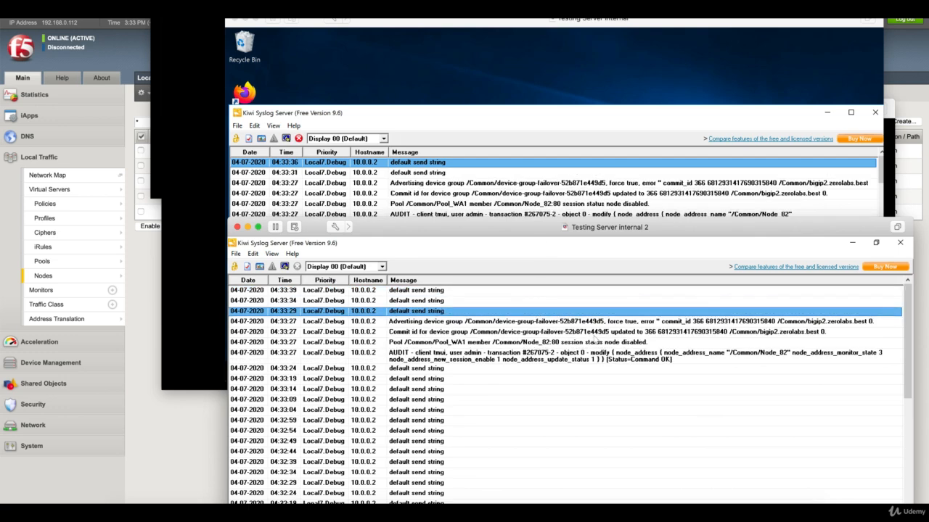
left_click(616, 359)
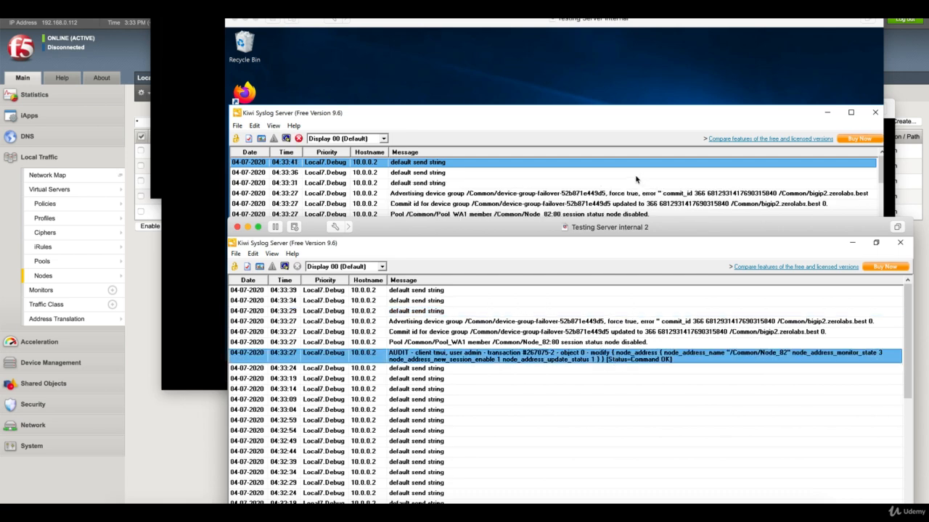
left_click(601, 113)
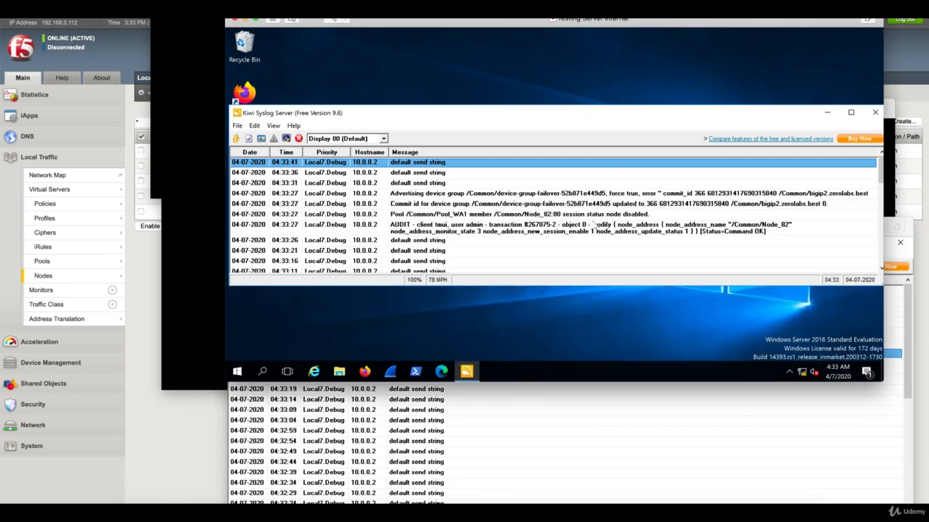
left_click(586, 229)
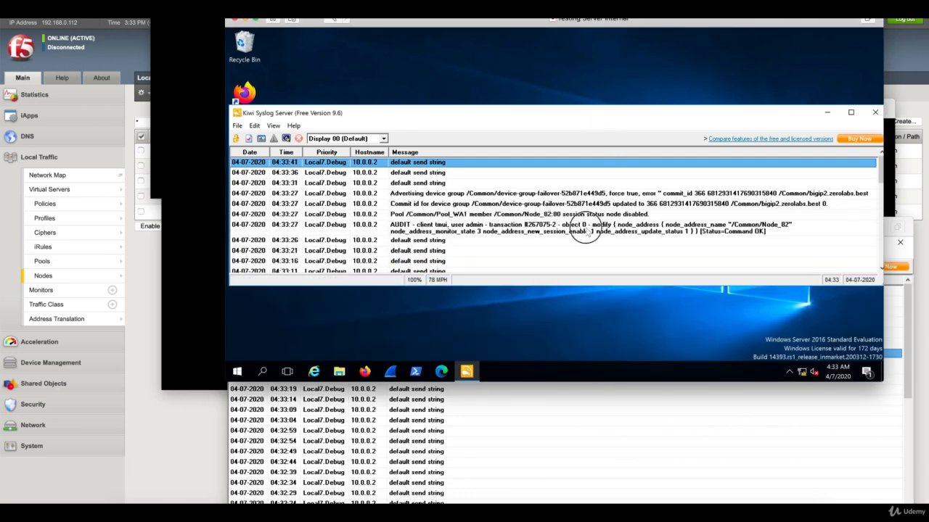
left_click(545, 241)
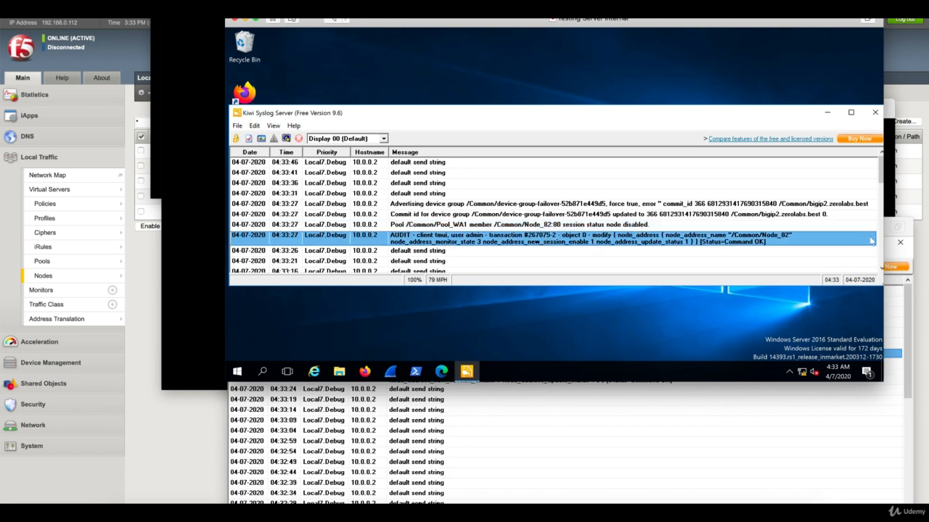
left_click(801, 411)
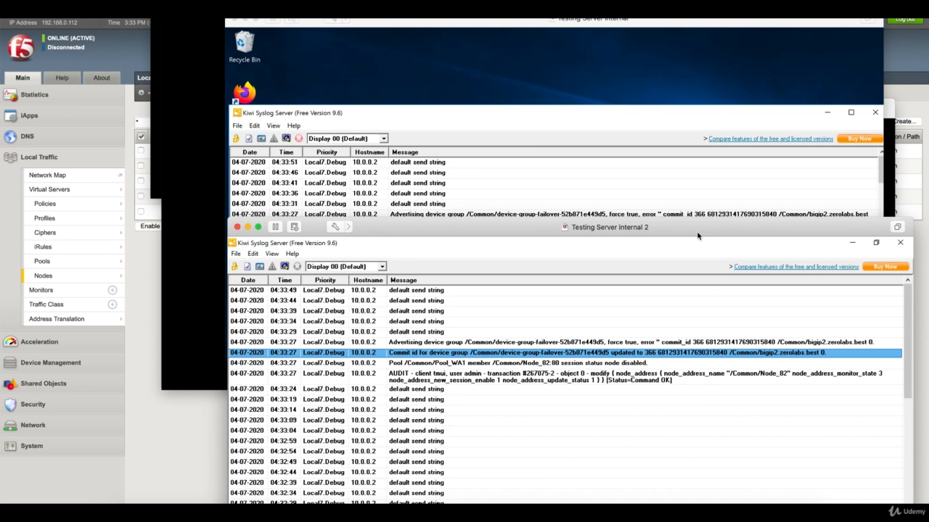
left_click(161, 457)
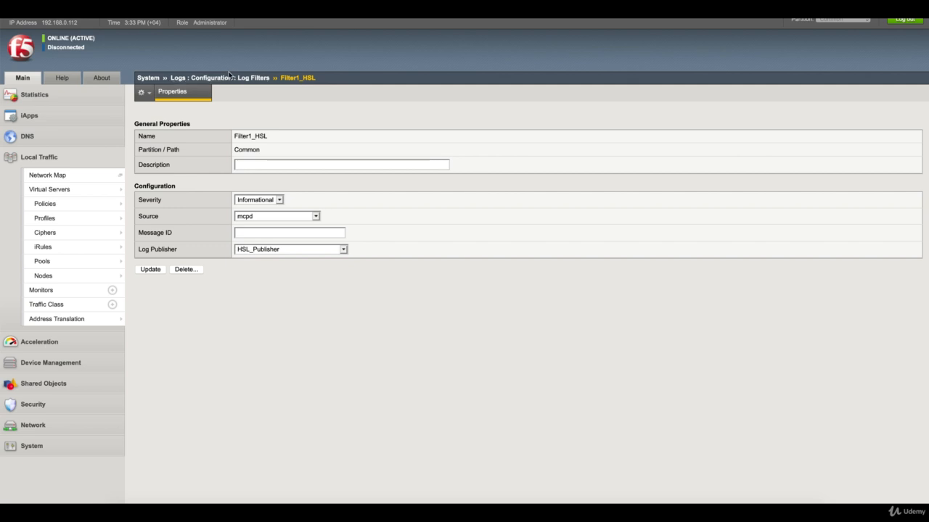
- Change HSL_DEST's distribution from replicated to balanced and save it
left_click(231, 80)
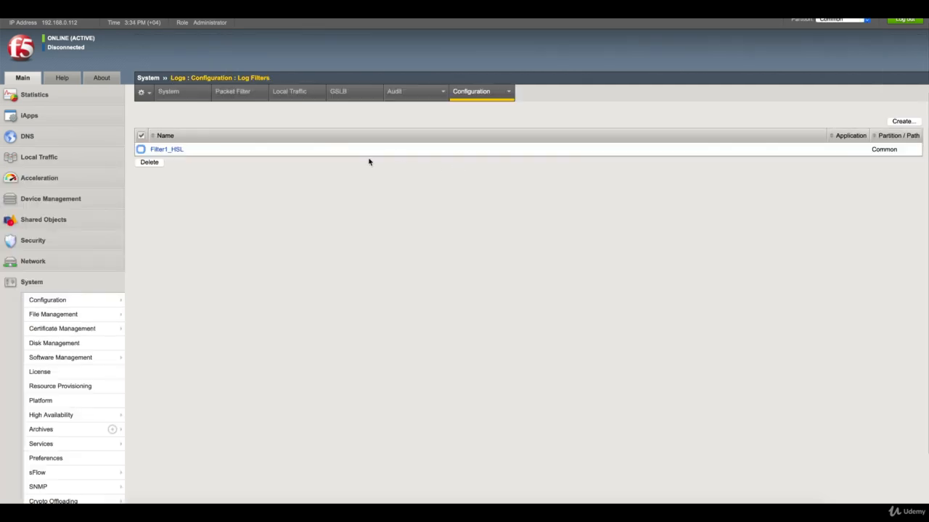
mouse_move(491, 102)
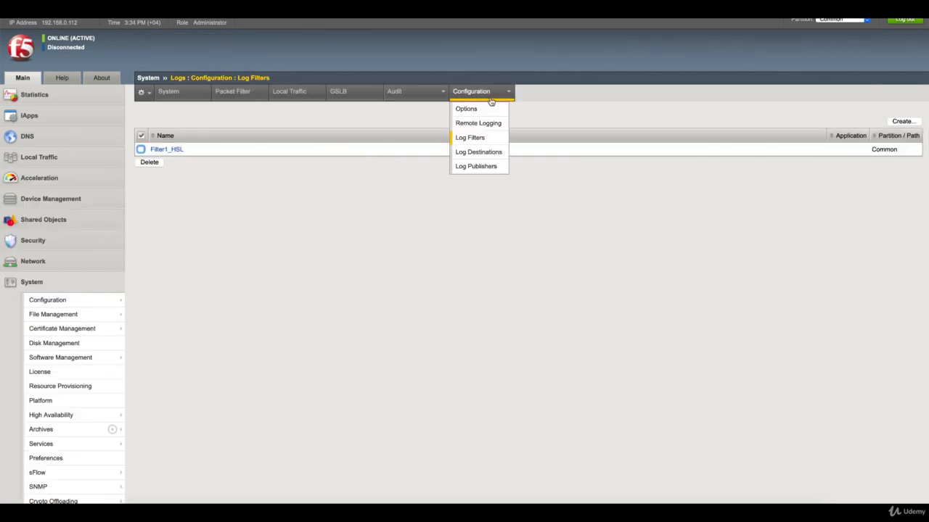
left_click(493, 153)
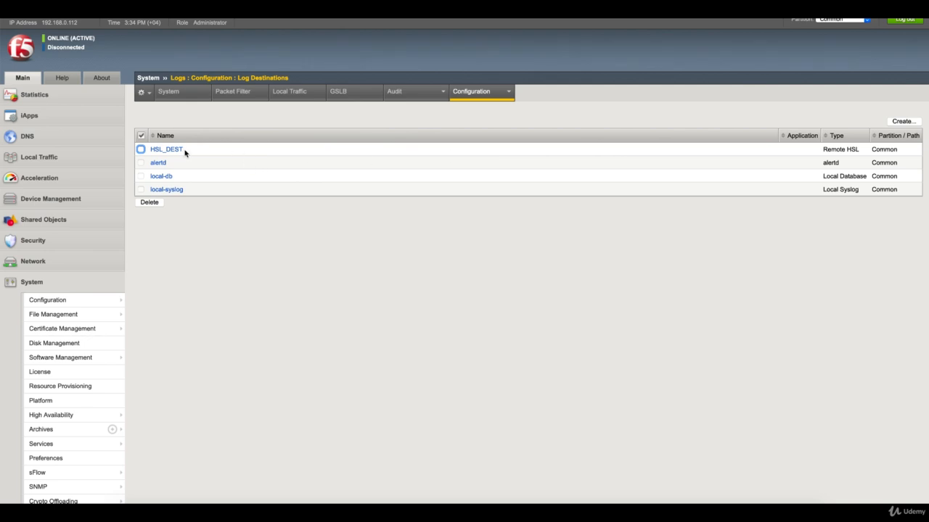
left_click(178, 151)
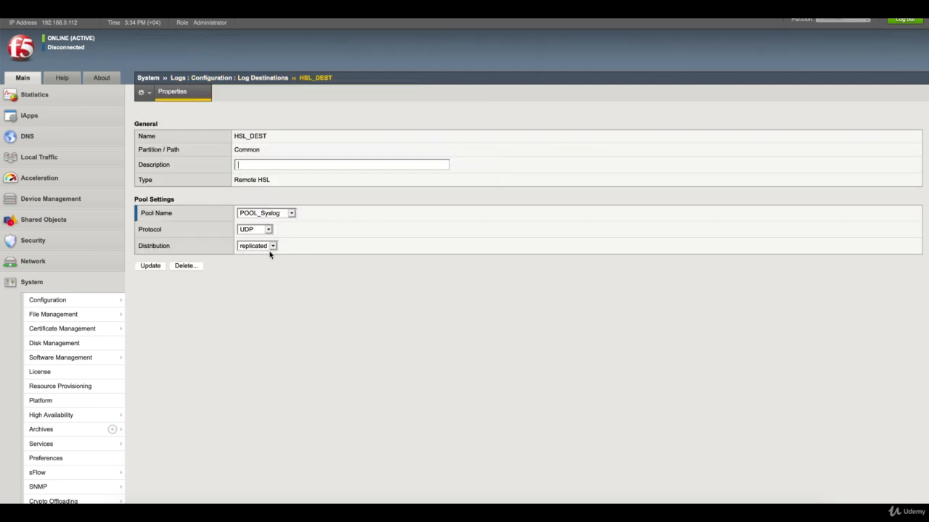
left_click(272, 247)
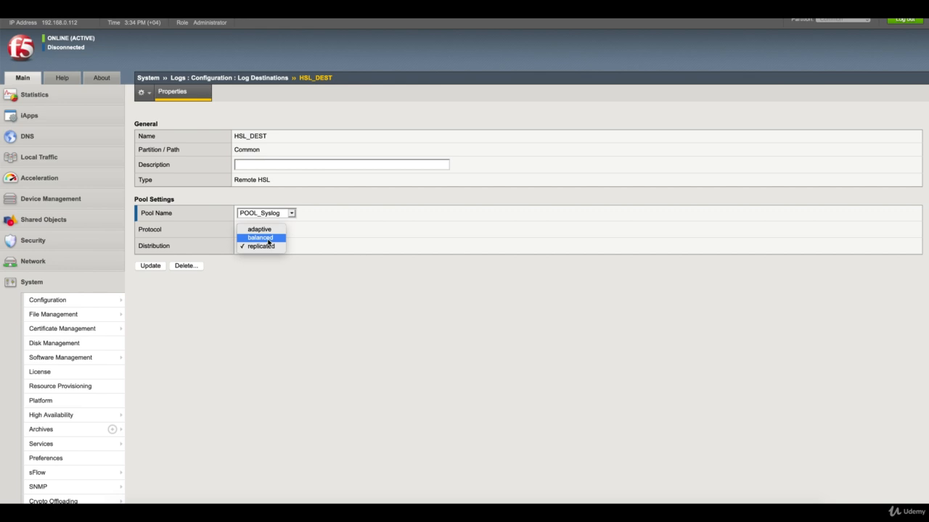
left_click(268, 239)
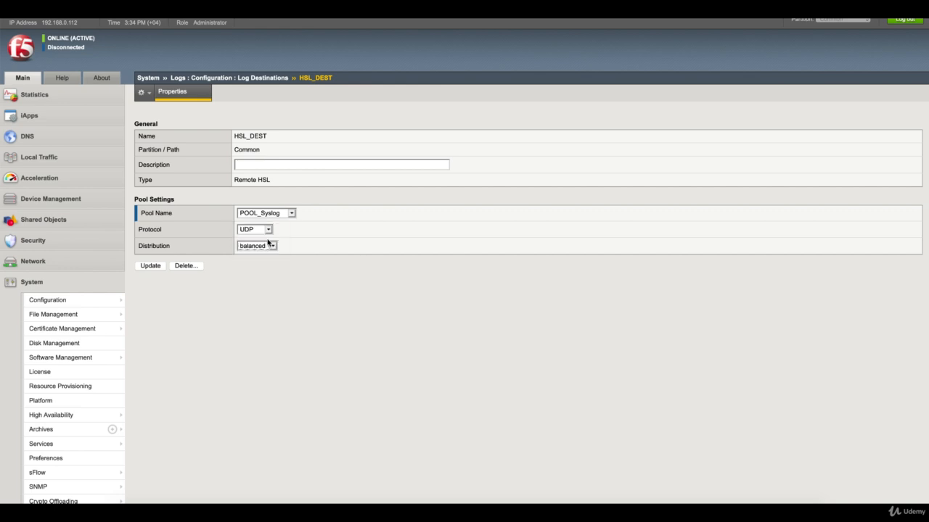
left_click(152, 267)
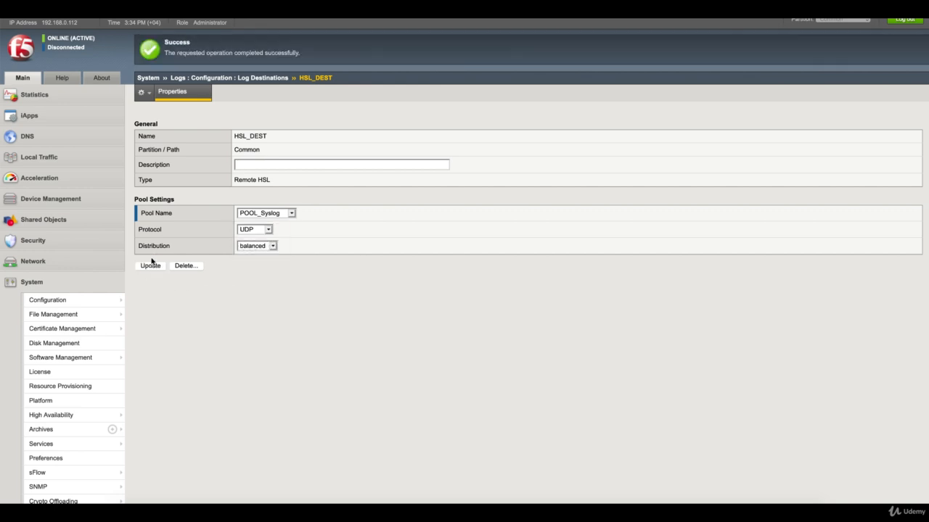
left_click(64, 162)
- Review the POOL_Syslog pool's member servers under Local Traffic > Pools
mouse_move(80, 233)
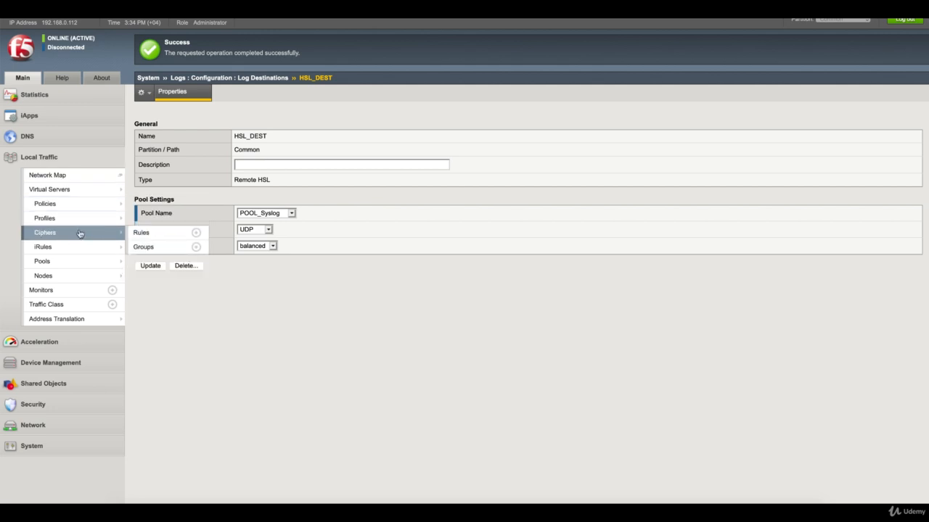
mouse_move(89, 262)
left_click(167, 261)
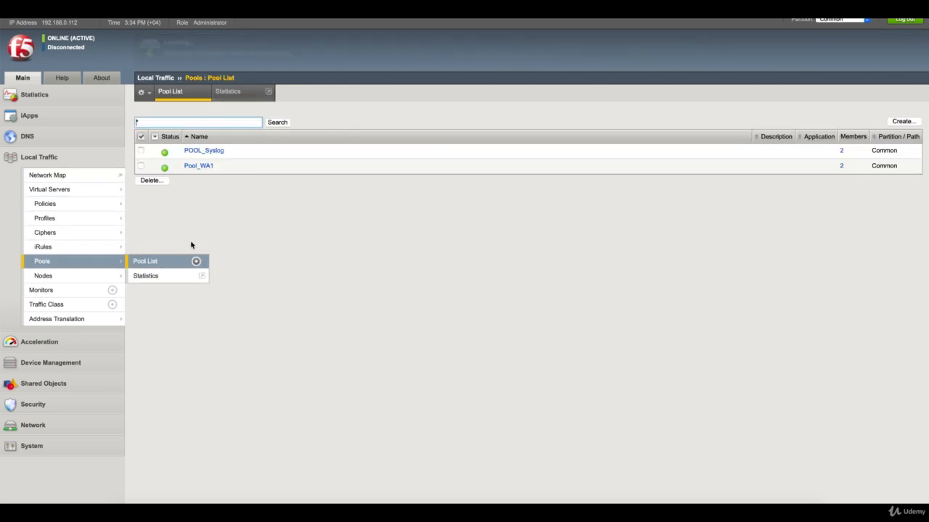
left_click(210, 153)
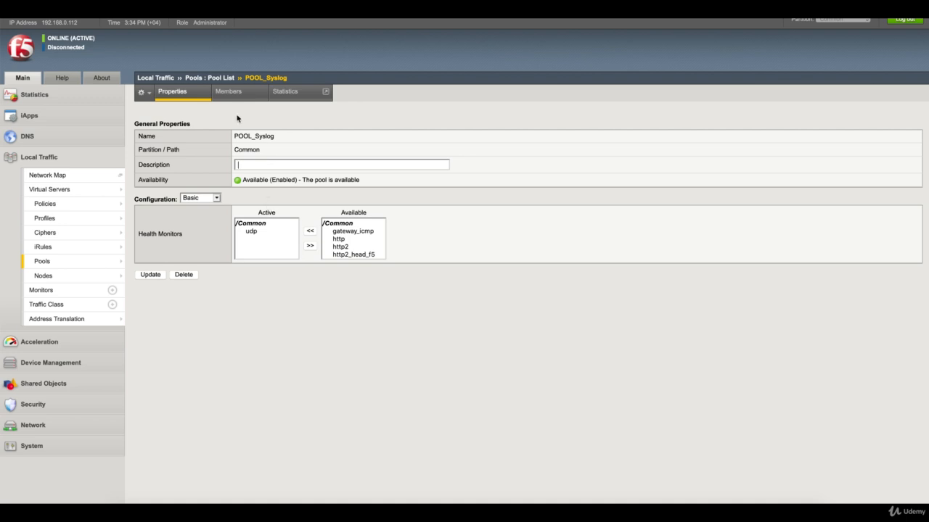
left_click(228, 93)
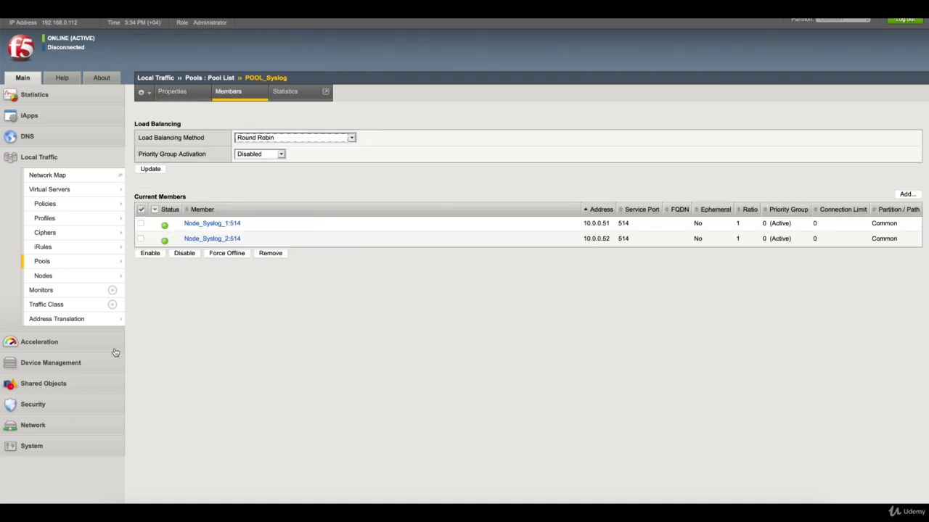
- Return to Log Destinations and check the HSL_DEST distribution-change AUDIT entry in the syslog console
mouse_move(69, 446)
scroll(72, 450, "down", 2)
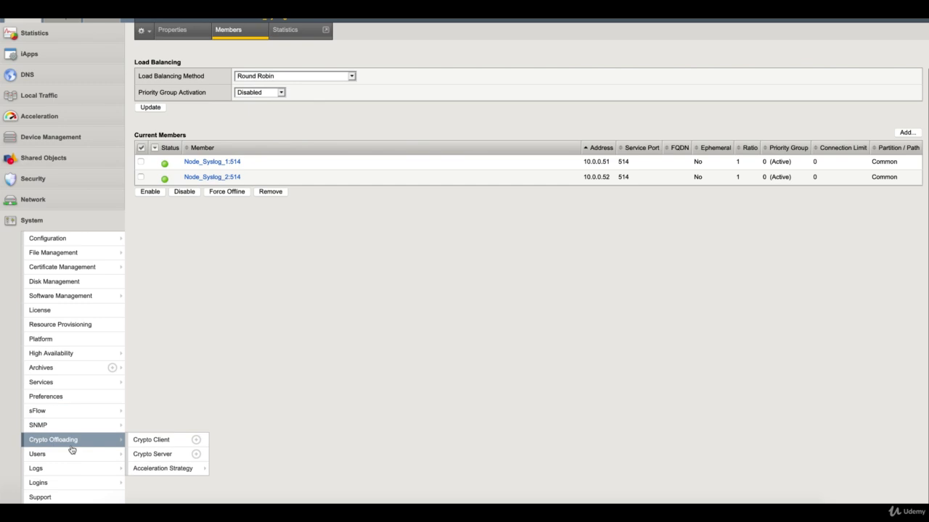
mouse_move(77, 469)
mouse_move(174, 494)
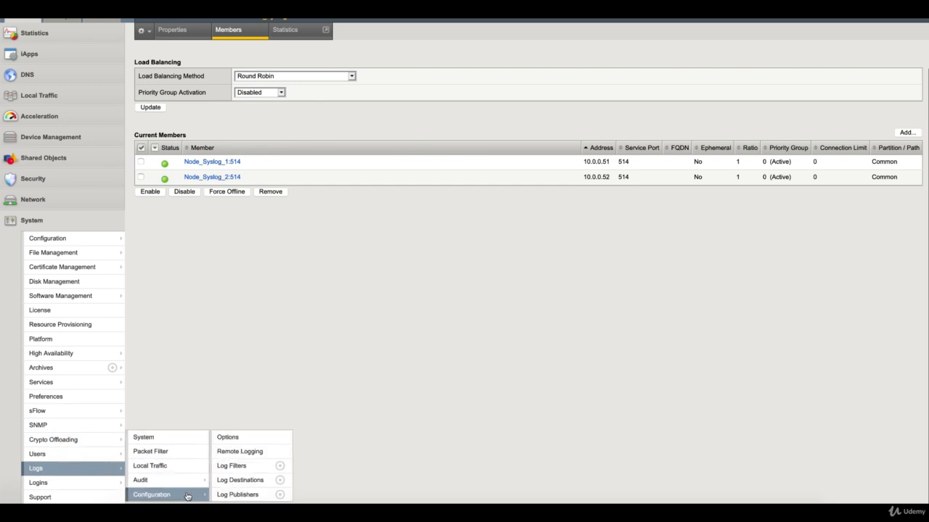
left_click(240, 480)
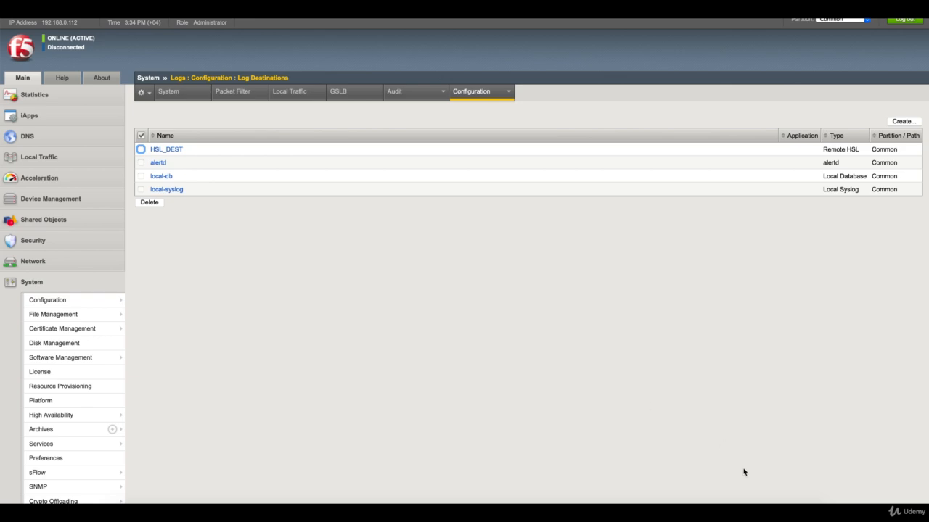
left_click(724, 515)
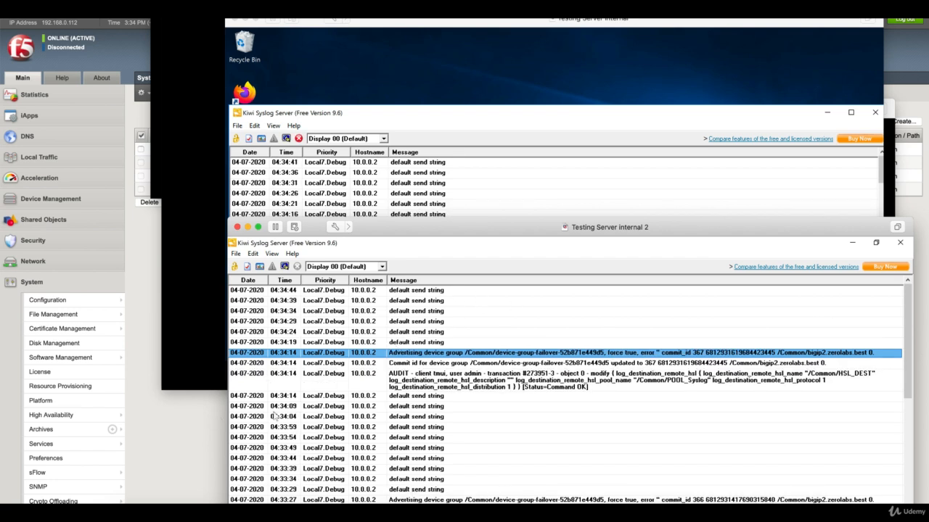
left_click(198, 435)
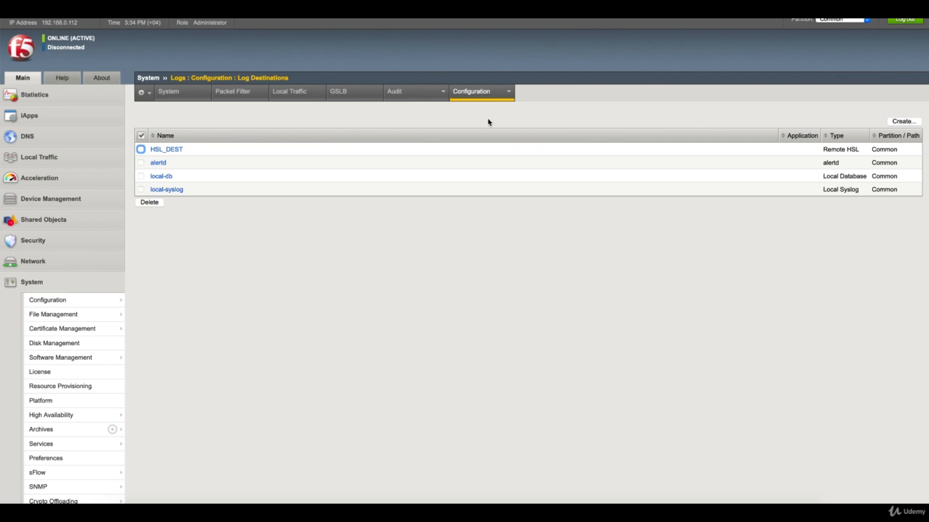
- Set Filter1_HSL's severity to Debug, save it, and check the resulting AUDIT entry in the syslog windows
mouse_move(511, 94)
left_click(489, 138)
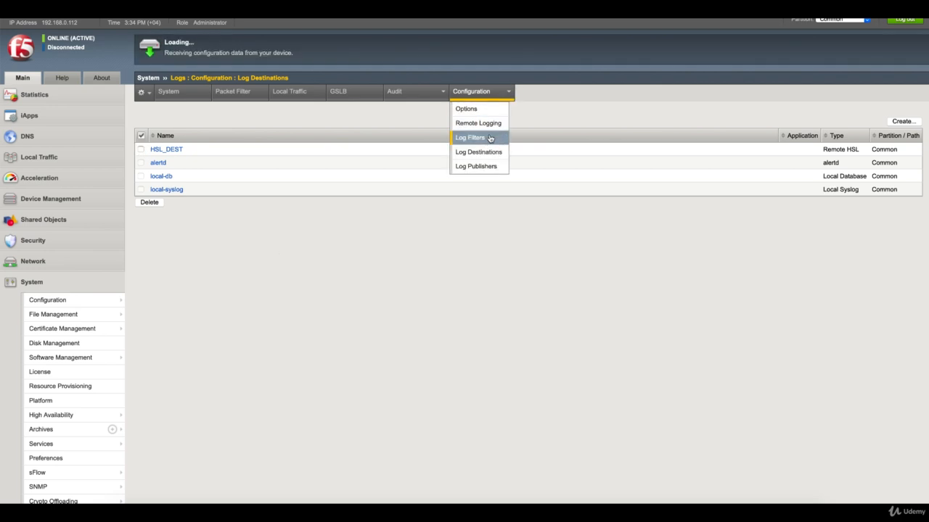
left_click(176, 150)
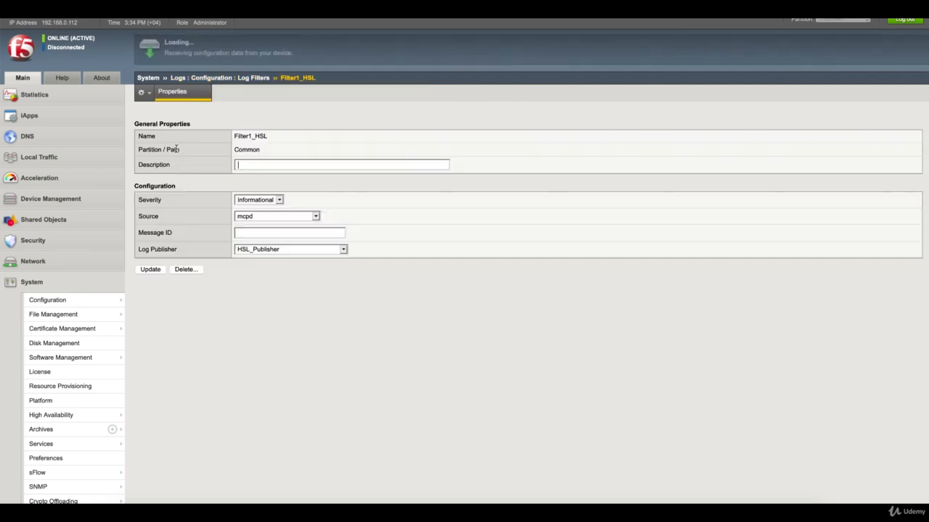
left_click(273, 200)
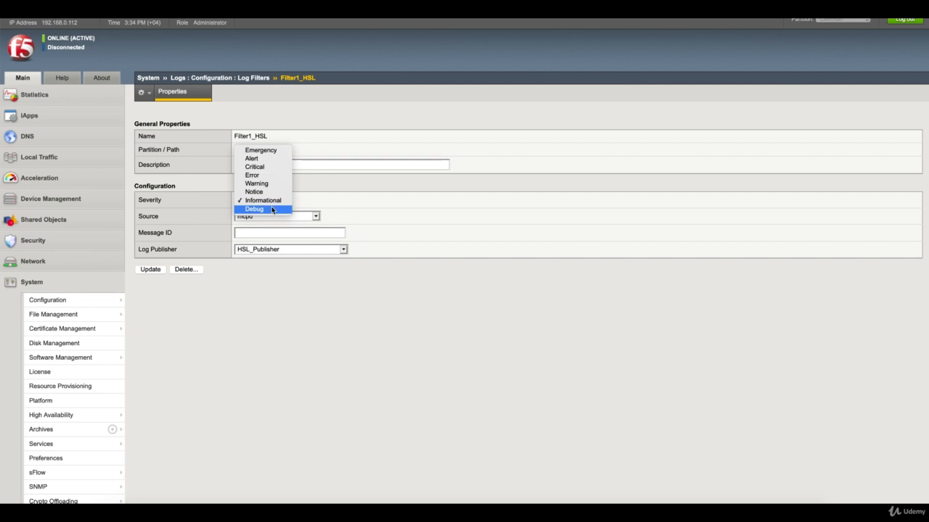
left_click(273, 209)
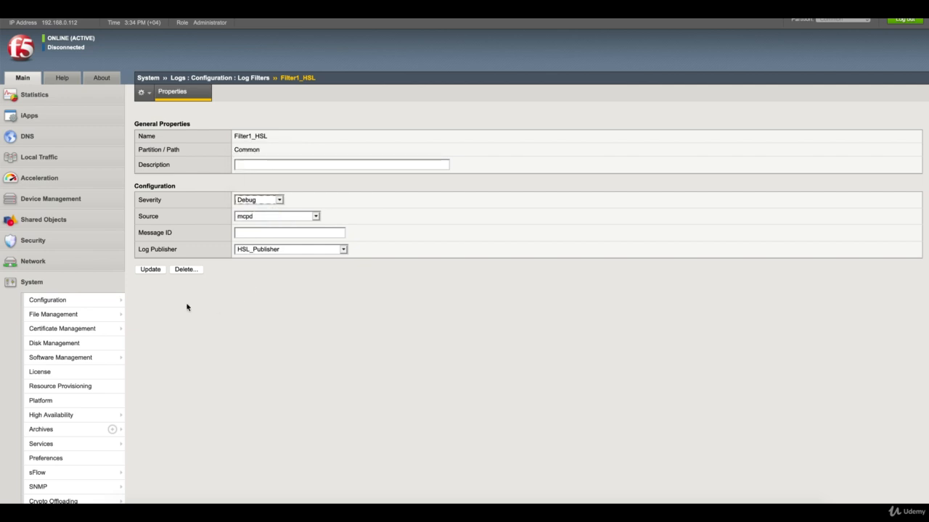
left_click(150, 270)
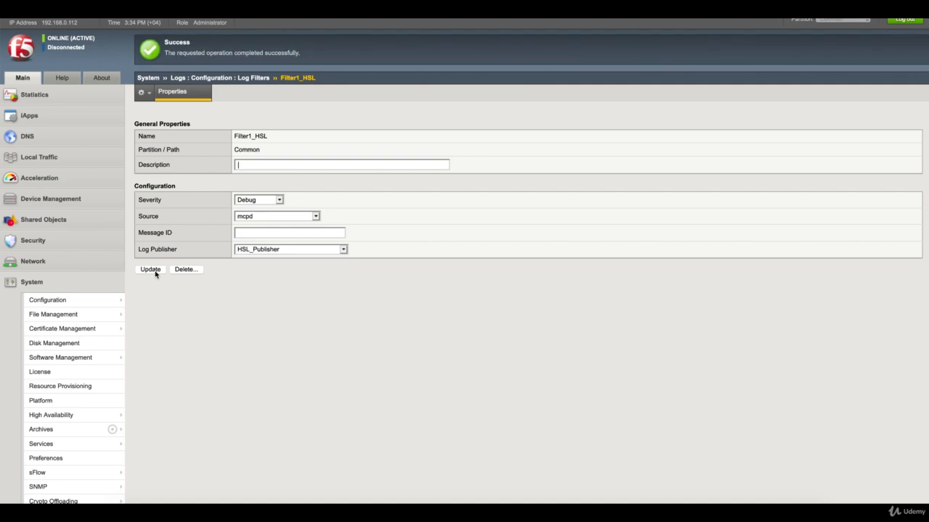
left_click(724, 513)
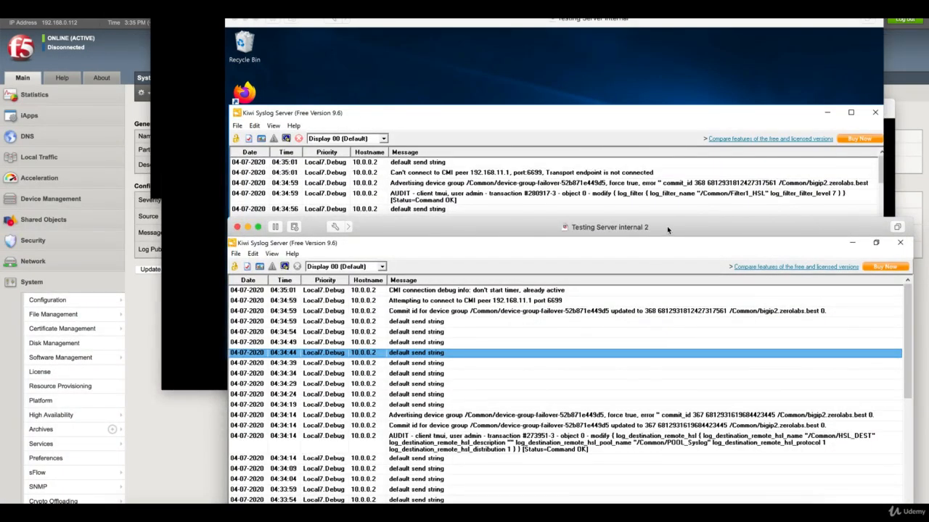
left_click_drag(682, 230, 662, 261)
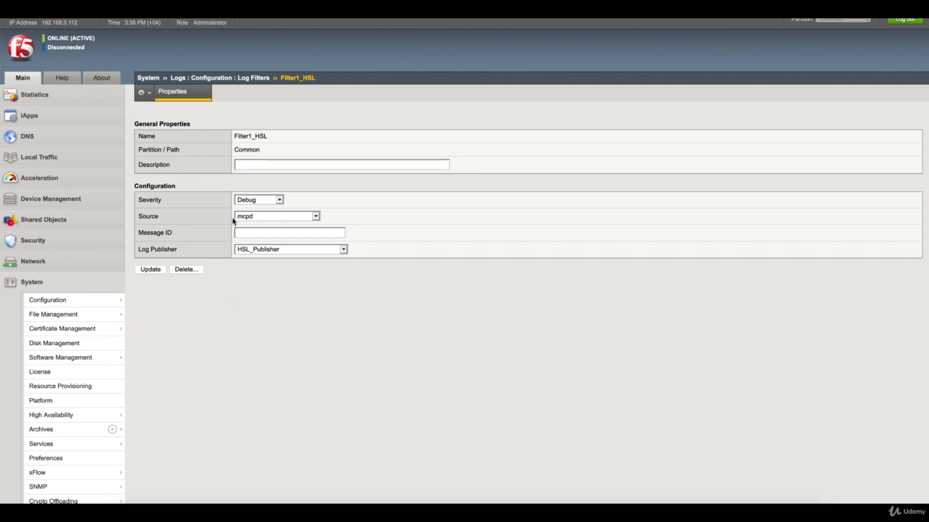
- Set Filter1_HSL's severity back to Informational and save it
left_click(266, 201)
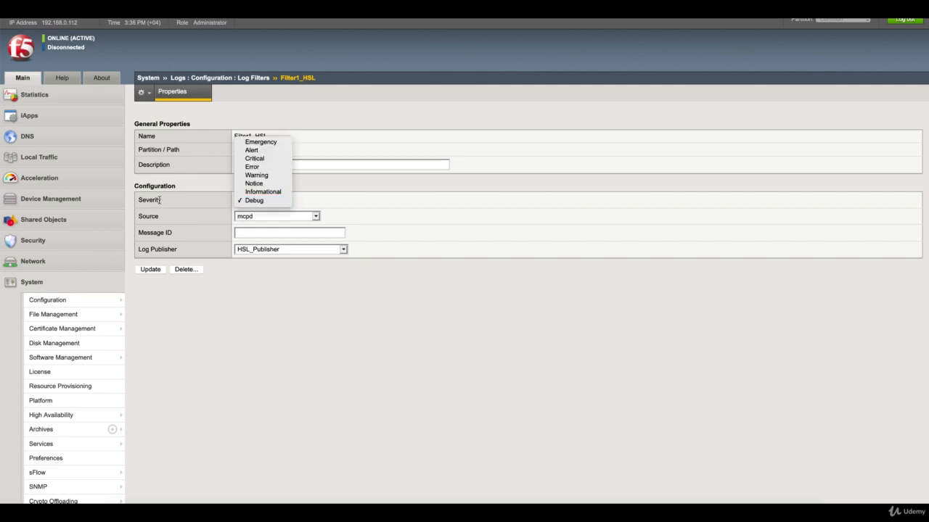
left_click(250, 192)
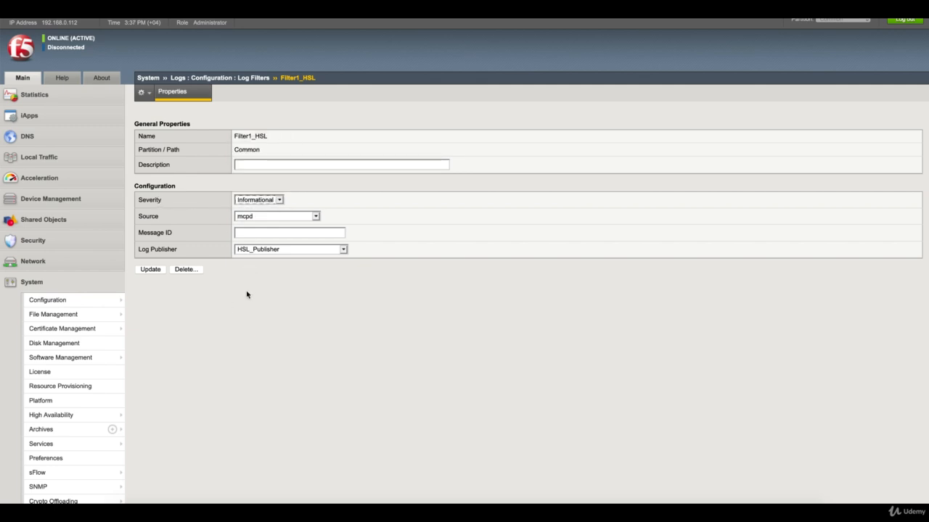
left_click(247, 295)
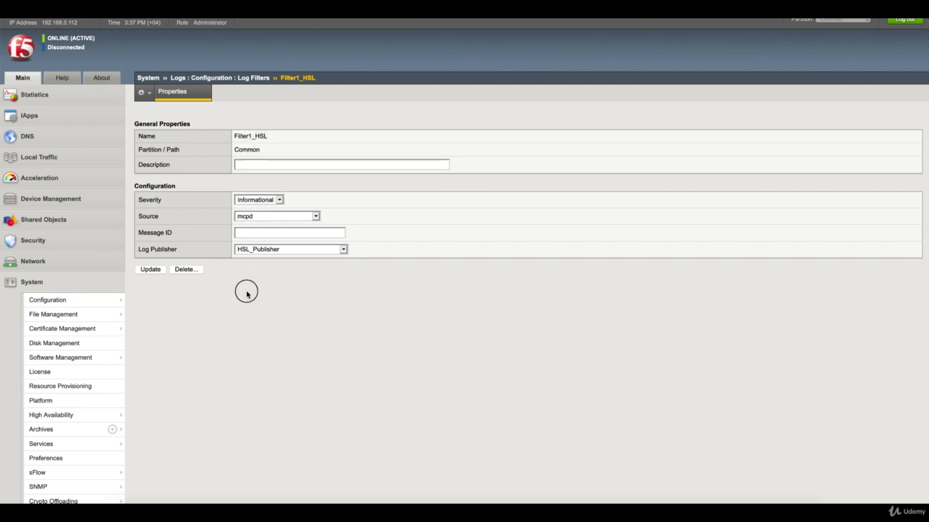
left_click(154, 273)
- Open the POOL_Syslog pool and view its Members and Properties pages
left_click(91, 161)
mouse_move(92, 266)
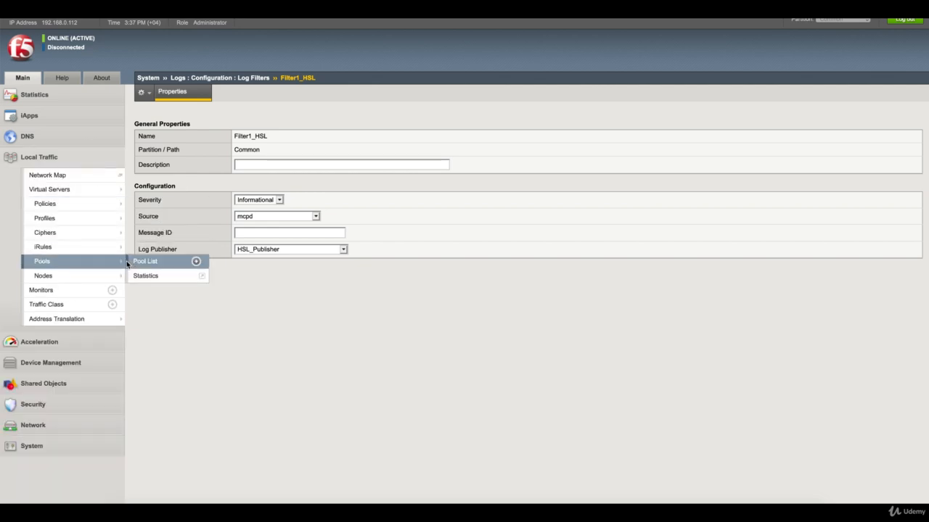
left_click(145, 262)
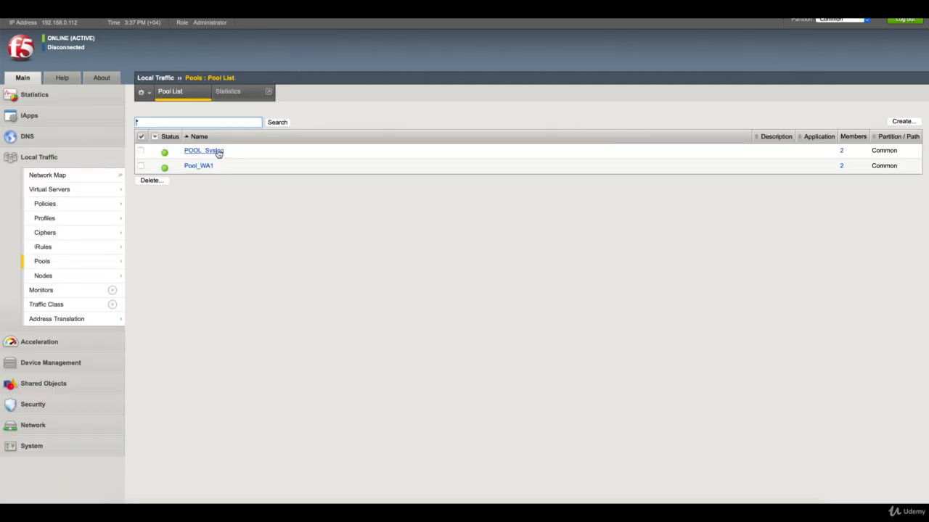
left_click(217, 151)
left_click(231, 91)
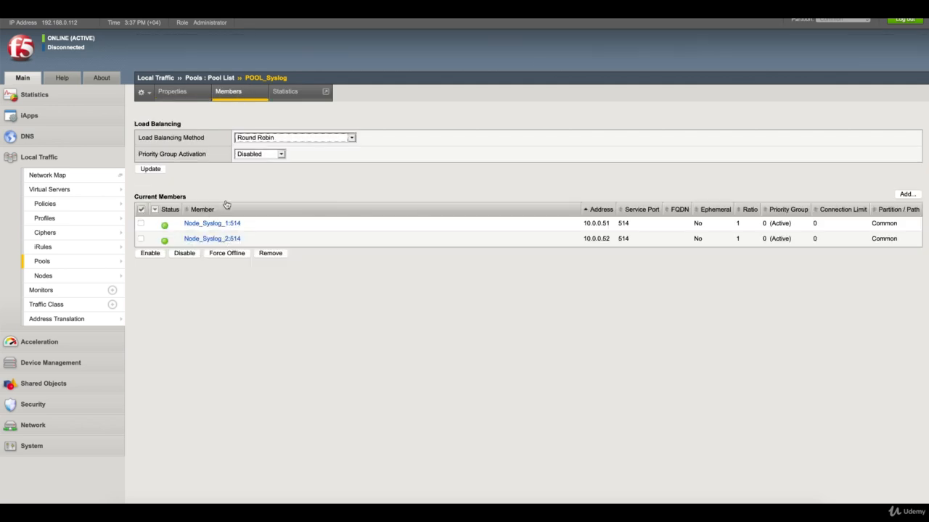
left_click(172, 91)
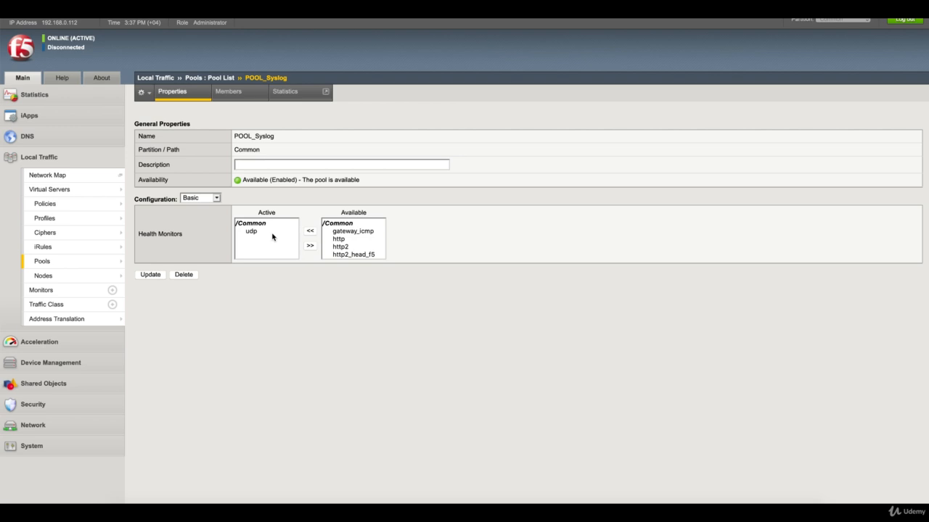
- Set HSL_DEST's distribution back to replicated, save it, and return to the Log Destinations list
left_click(104, 452)
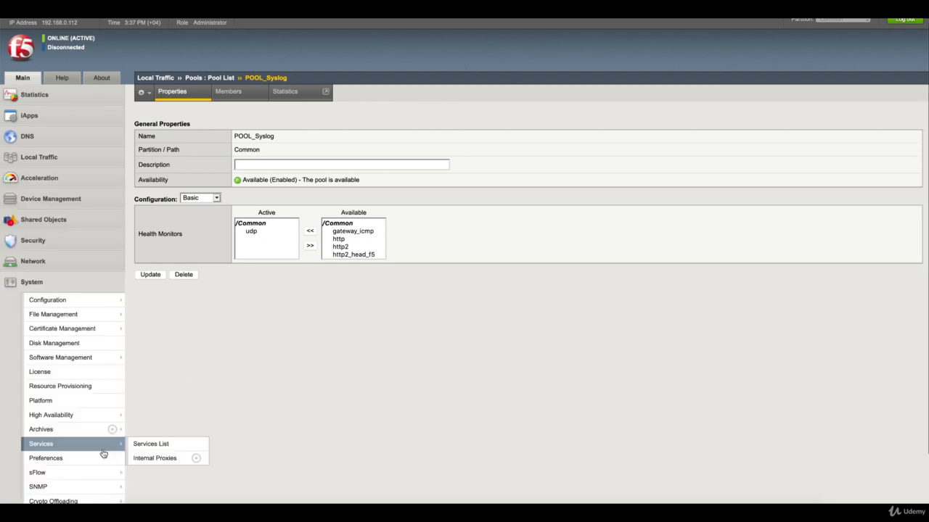
scroll(102, 447, "down", 2)
mouse_move(98, 440)
mouse_move(95, 469)
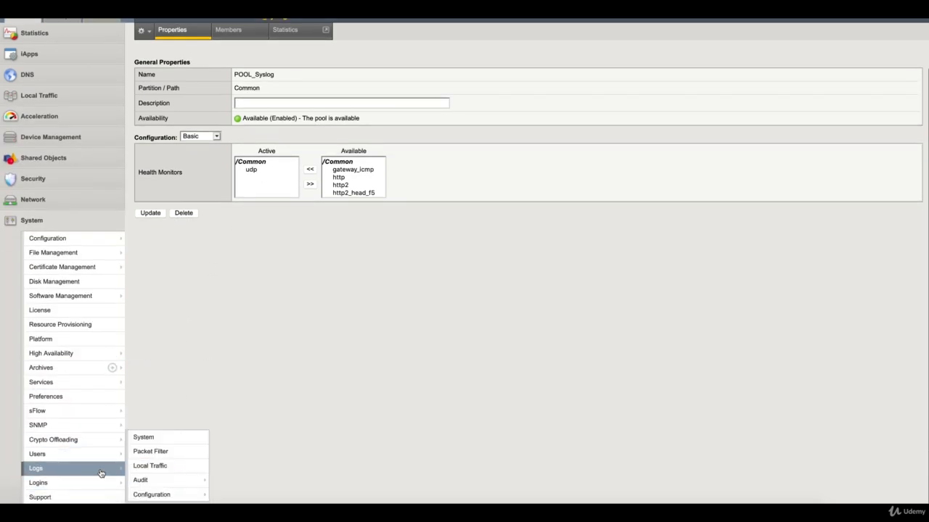
mouse_move(167, 494)
left_click(225, 480)
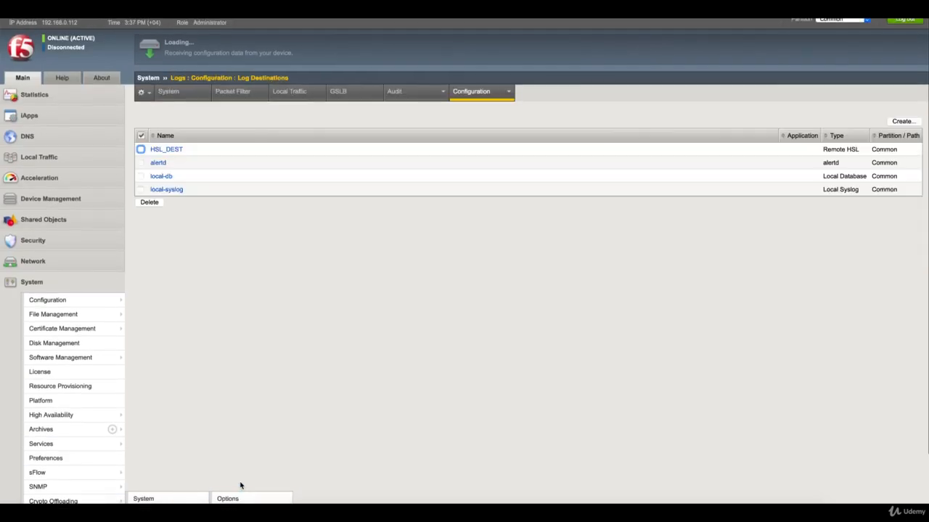
left_click(168, 150)
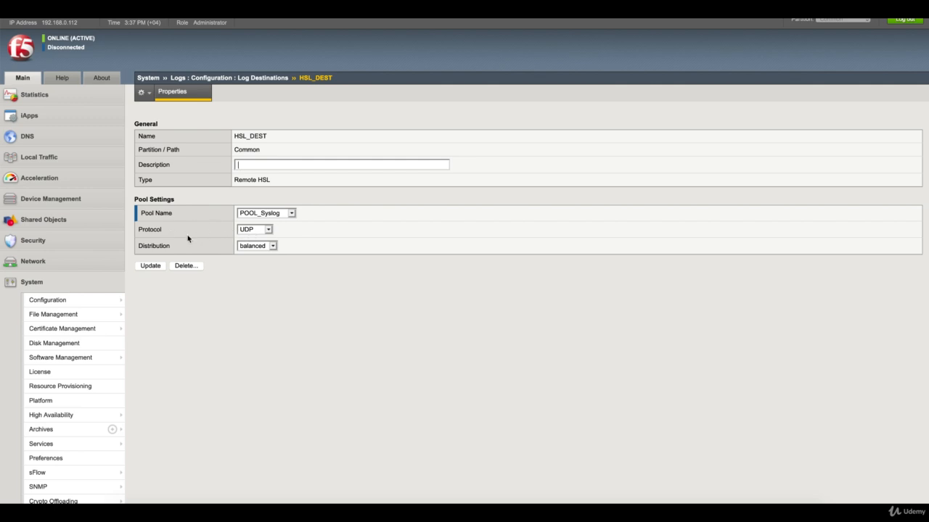
left_click(265, 247)
left_click(271, 255)
left_click(151, 266)
left_click(258, 80)
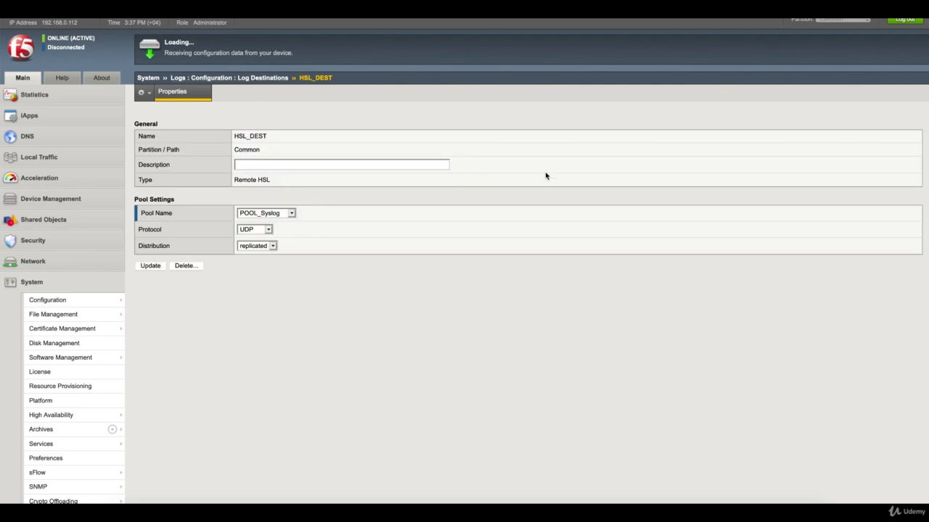
- Review the HSL_Publisher log publisher and the Filter1_HSL log filter settings
mouse_move(503, 102)
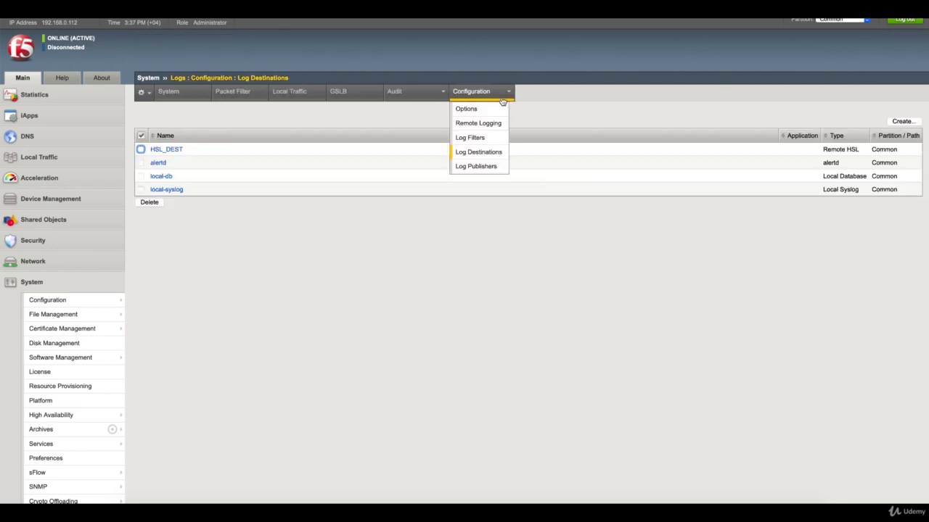
left_click(490, 166)
left_click(184, 149)
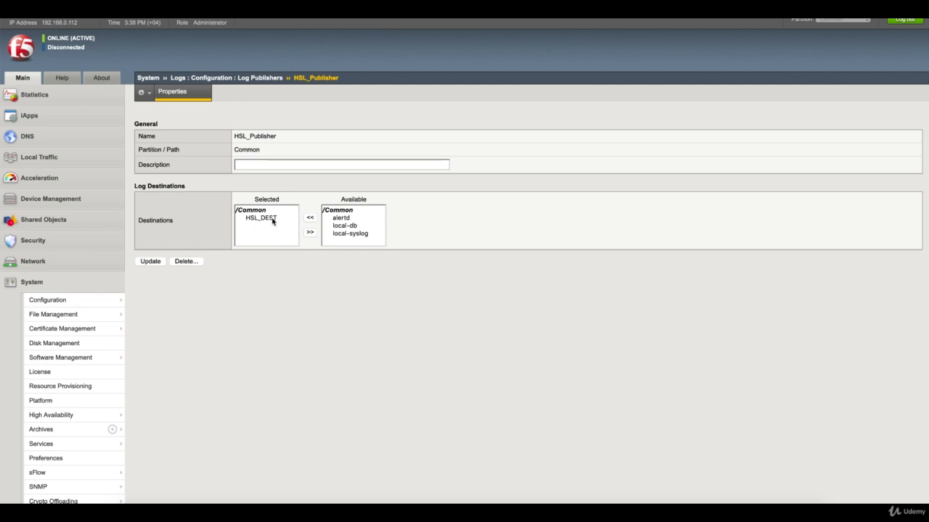
left_click(269, 80)
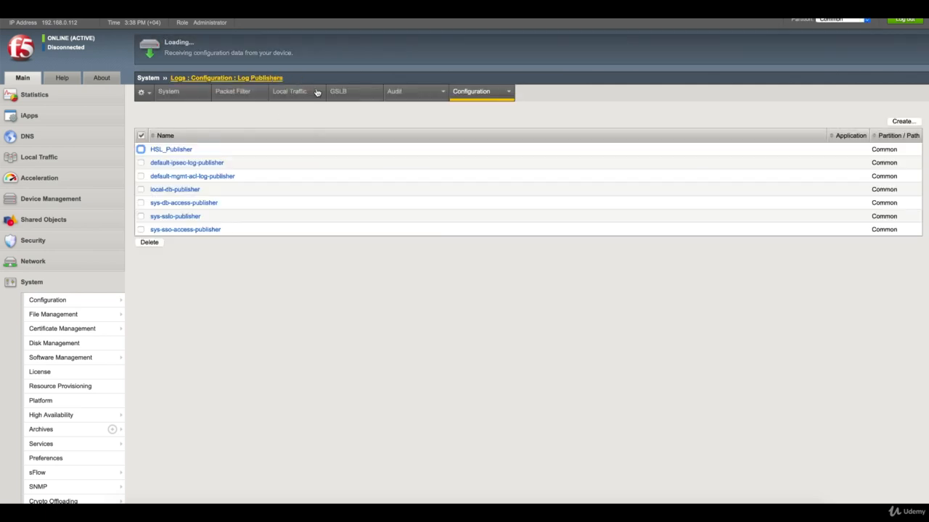
mouse_move(493, 96)
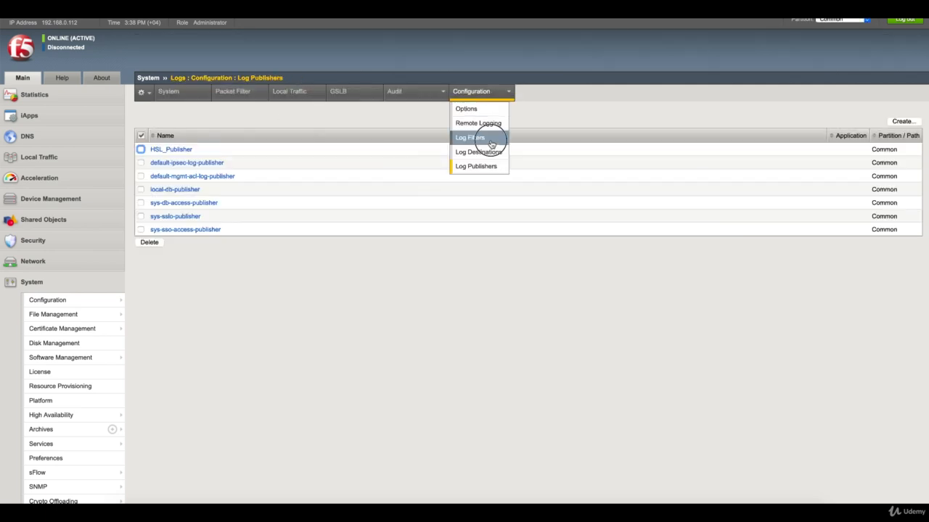
left_click(491, 140)
left_click(174, 149)
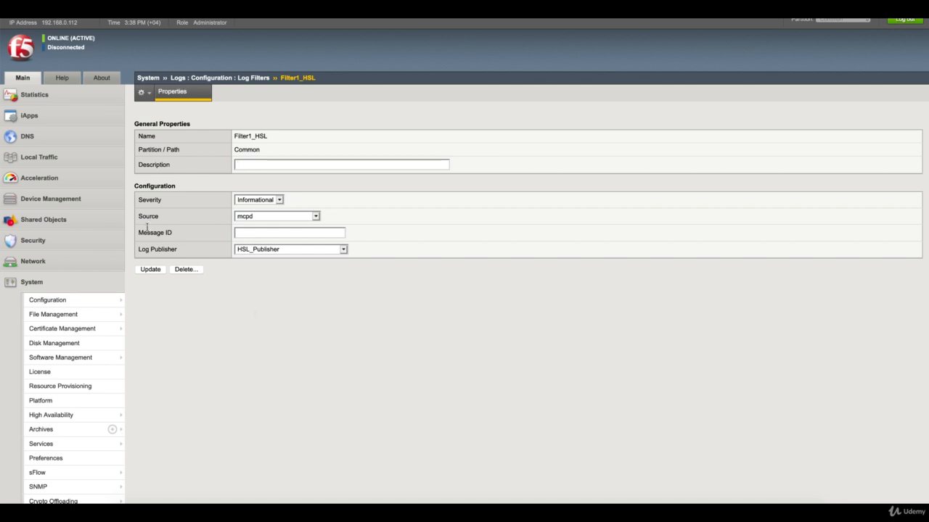
- Open the Local Traffic Pool List
left_click(89, 157)
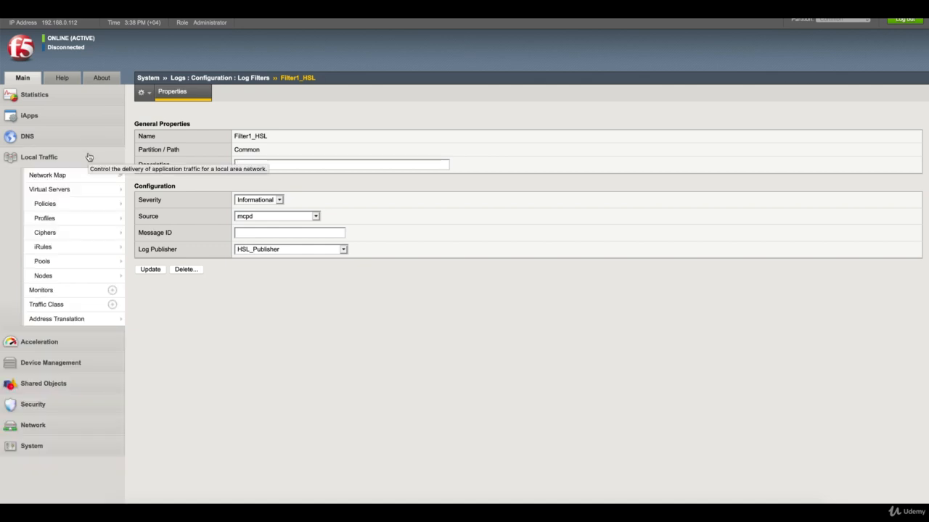
mouse_move(109, 261)
left_click(145, 262)
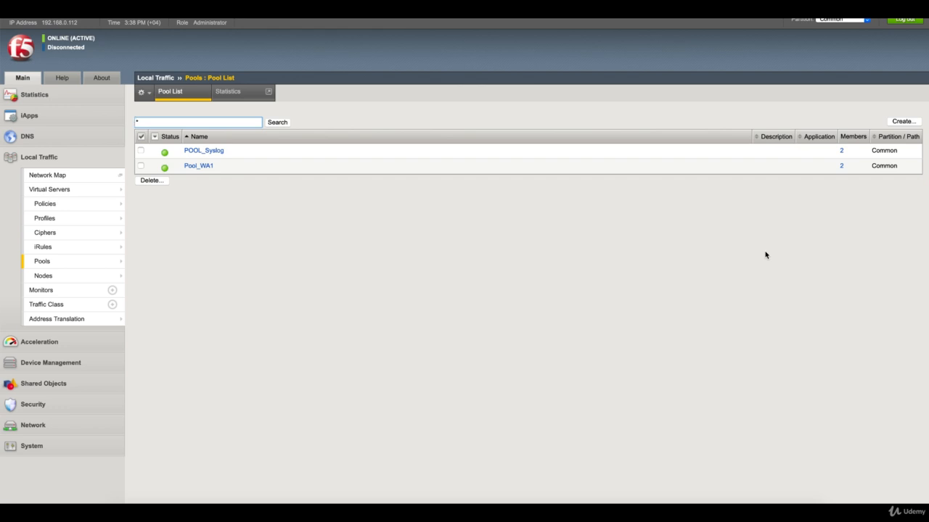
- Start a new pool named POOL_SYSLOG_2 with the udp health monitor
left_click(904, 121)
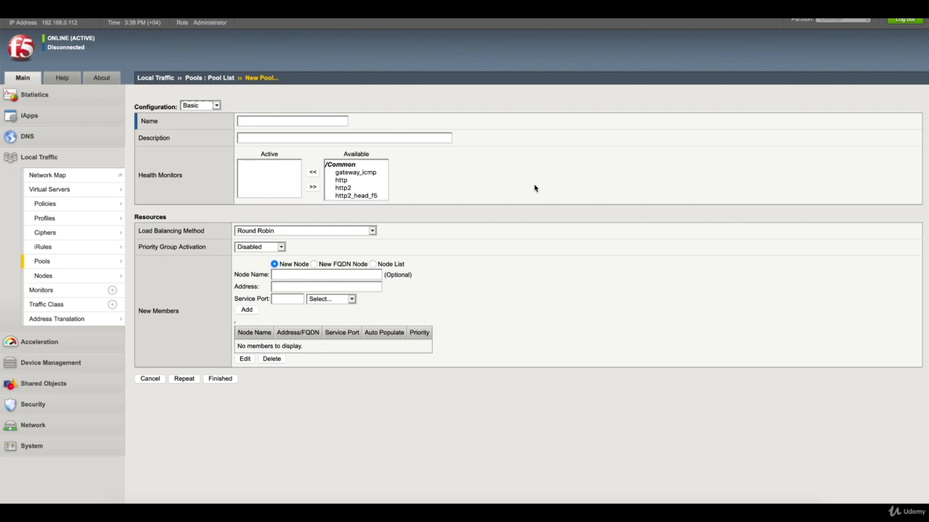
left_click(252, 122)
type("P")
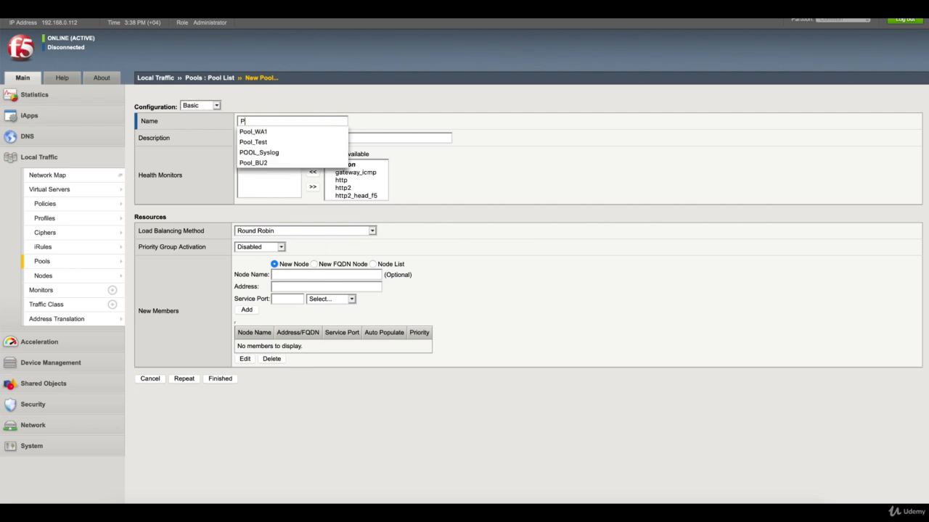
type("OOL_SYSLOG_2")
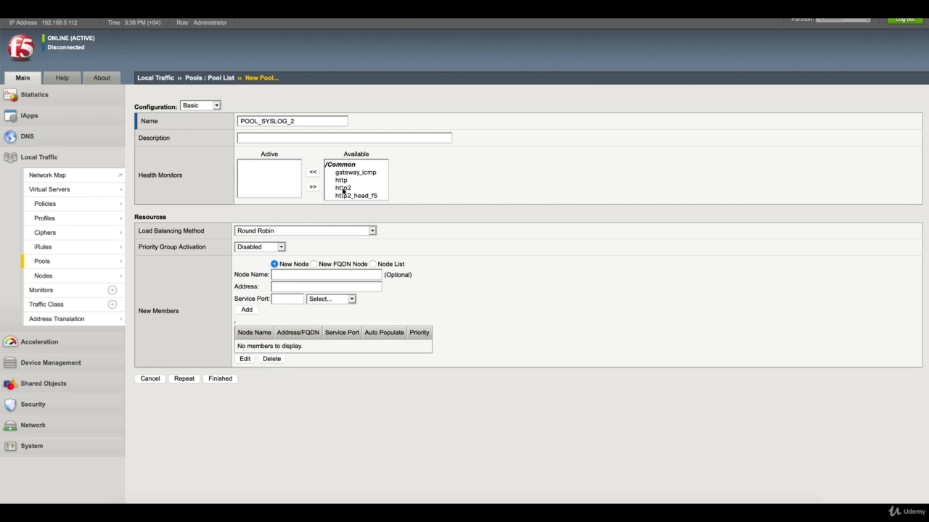
scroll(344, 192, "down", 3)
left_click(341, 195)
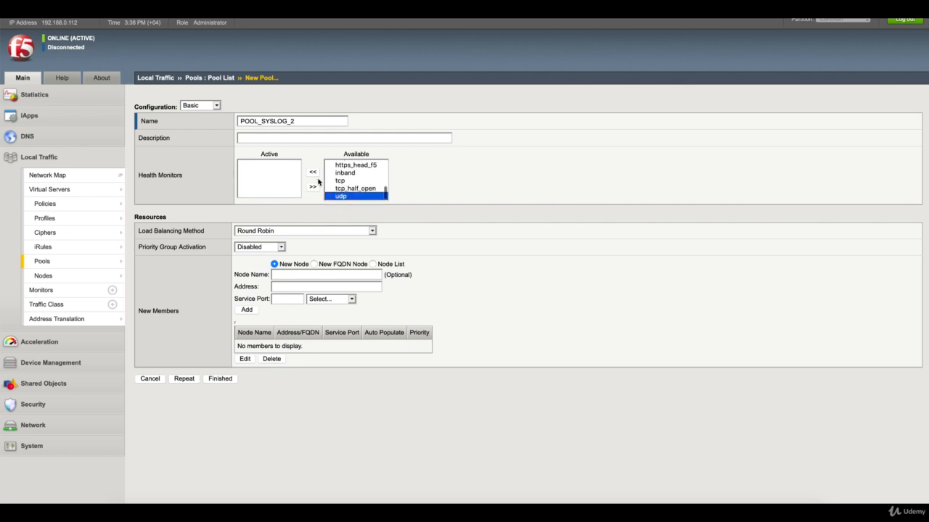
left_click(312, 174)
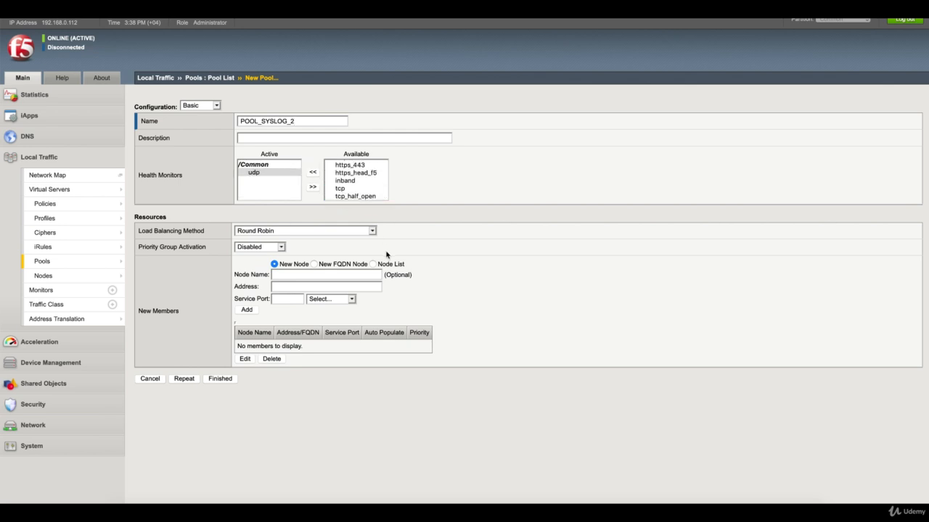
- Add Node_Syslog_2 (10.0.0.52) on port 514 as the pool's member and finish the pool
left_click(373, 264)
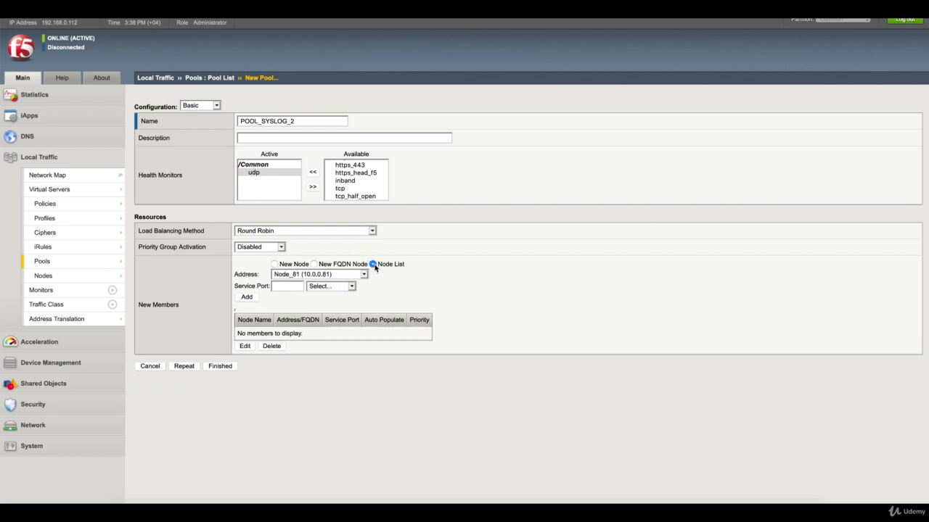
left_click(365, 276)
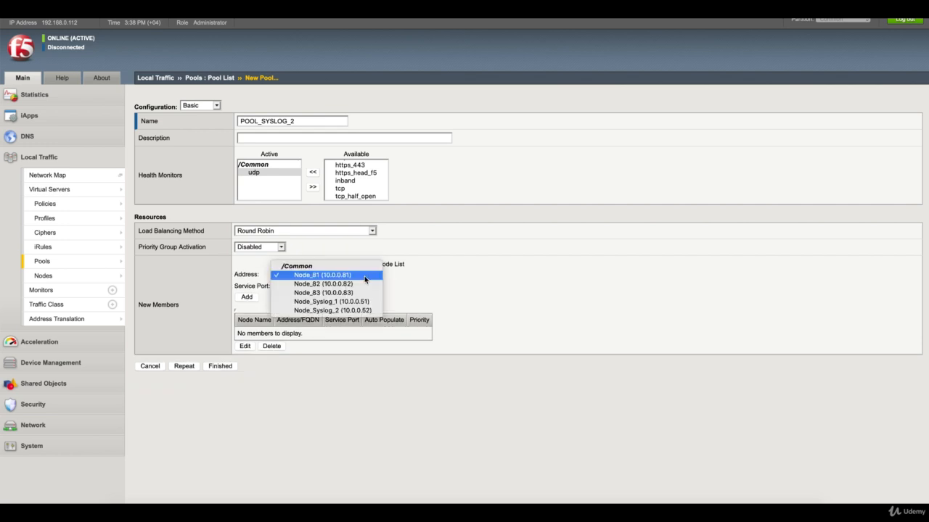
left_click(340, 307)
left_click(290, 286)
type("514")
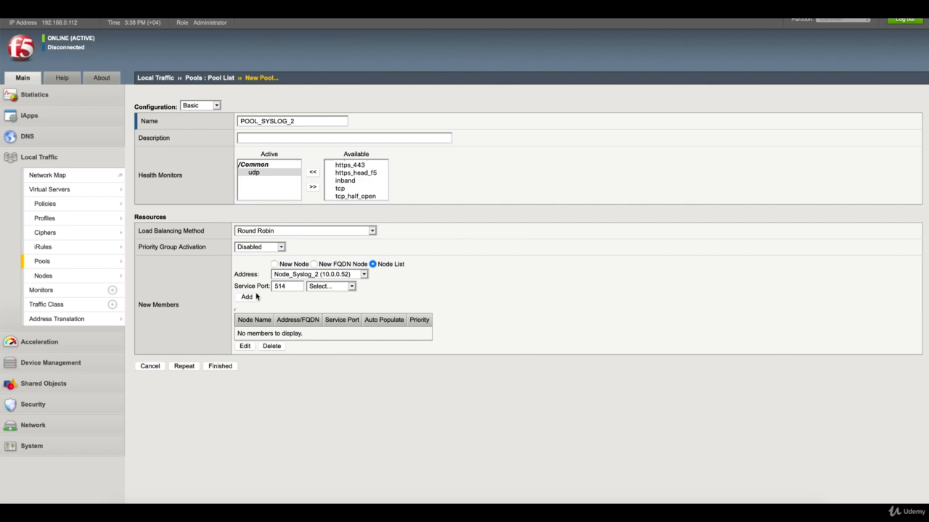
left_click(251, 297)
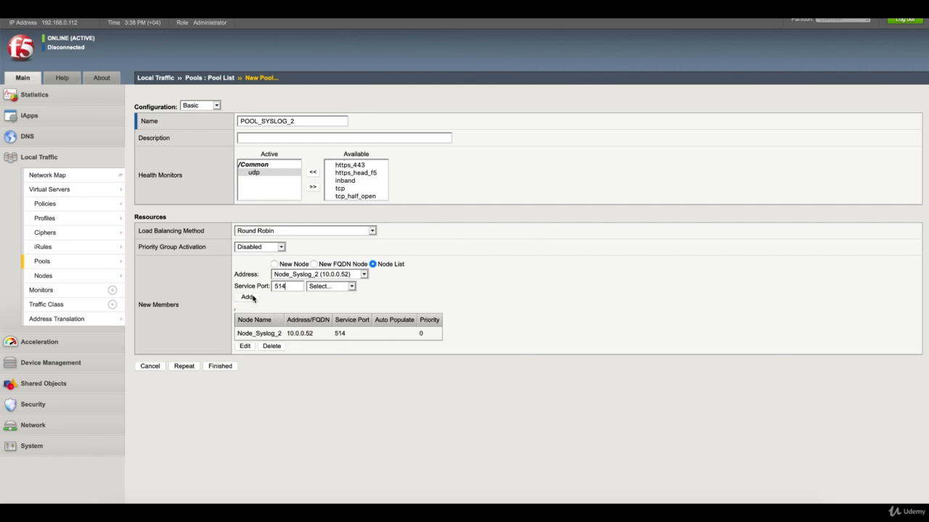
left_click(219, 367)
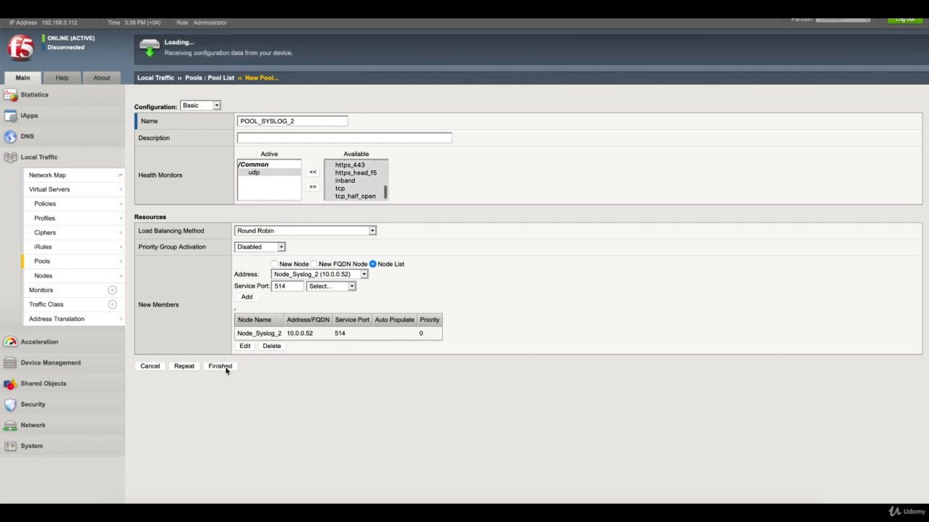
left_click(216, 167)
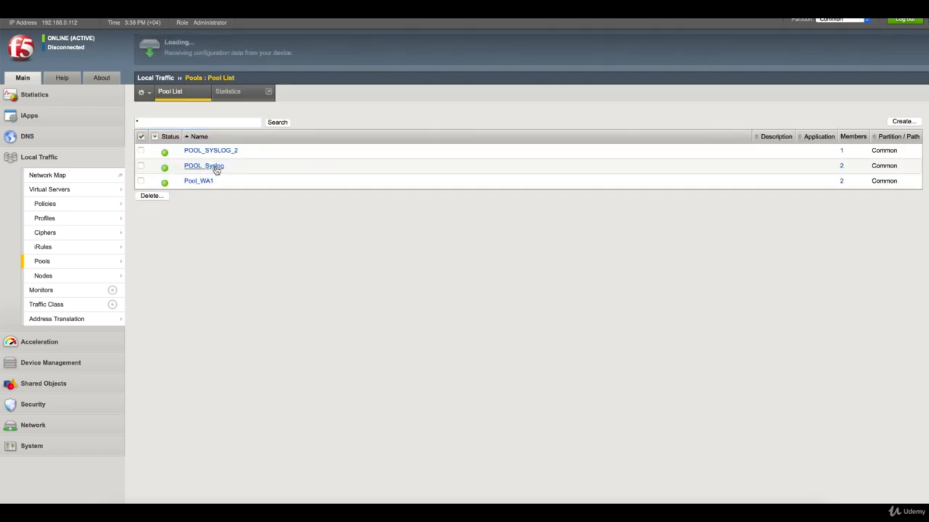
- Remove Node_Syslog_2:514 from POOL_Syslog's members and return to the Pool List
left_click(234, 92)
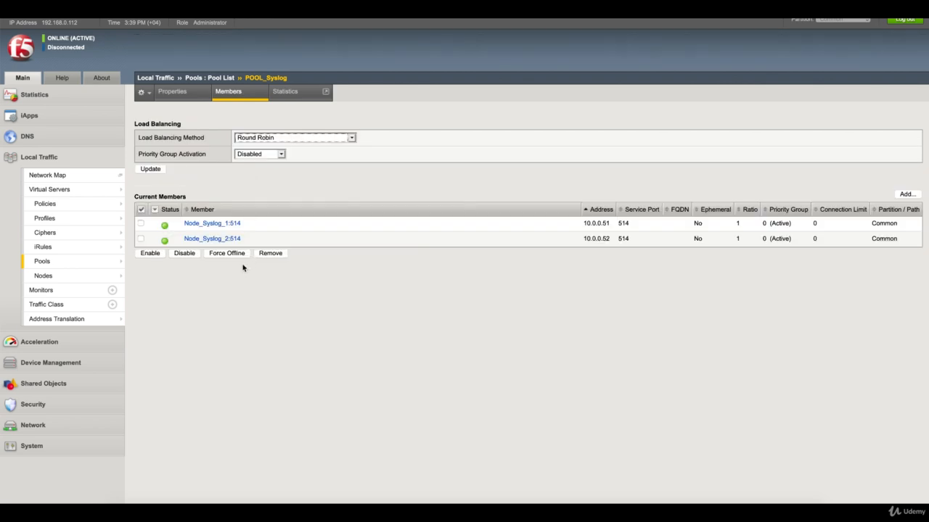
left_click(141, 238)
left_click(271, 254)
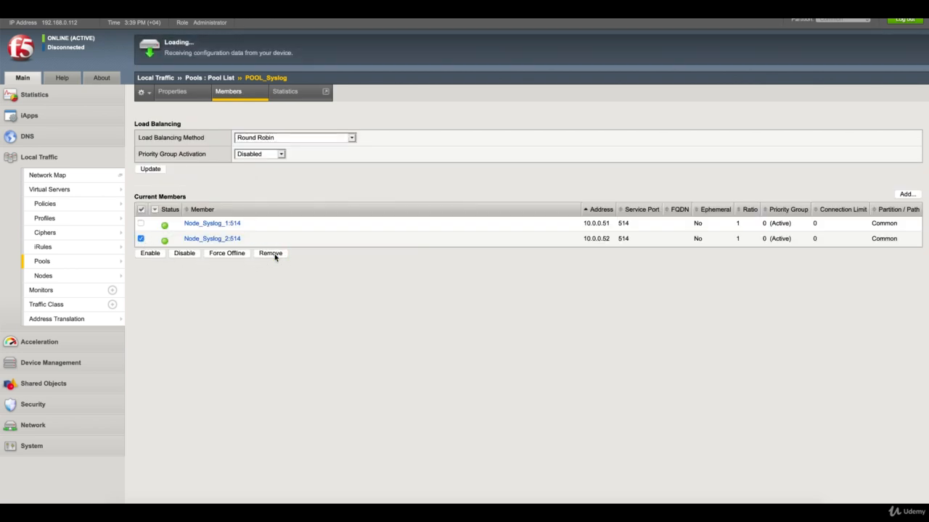
left_click(240, 92)
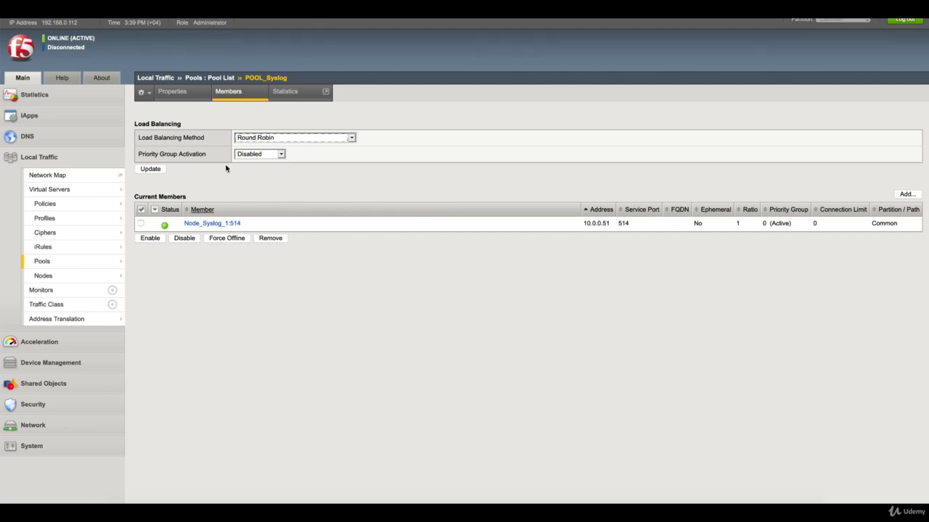
left_click(223, 78)
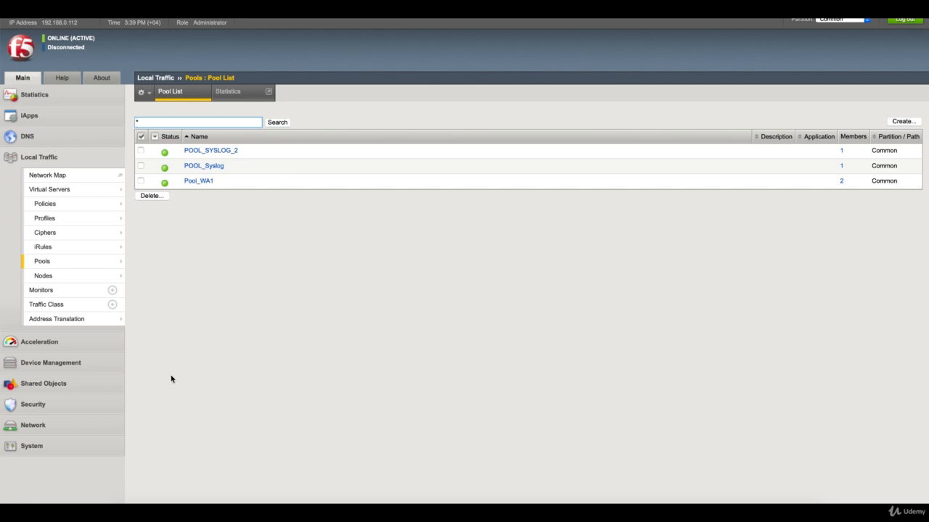
left_click(101, 449)
- Open the Log Destinations list and review the existing HSL_DEST destination's settings
scroll(89, 446, "down", 2)
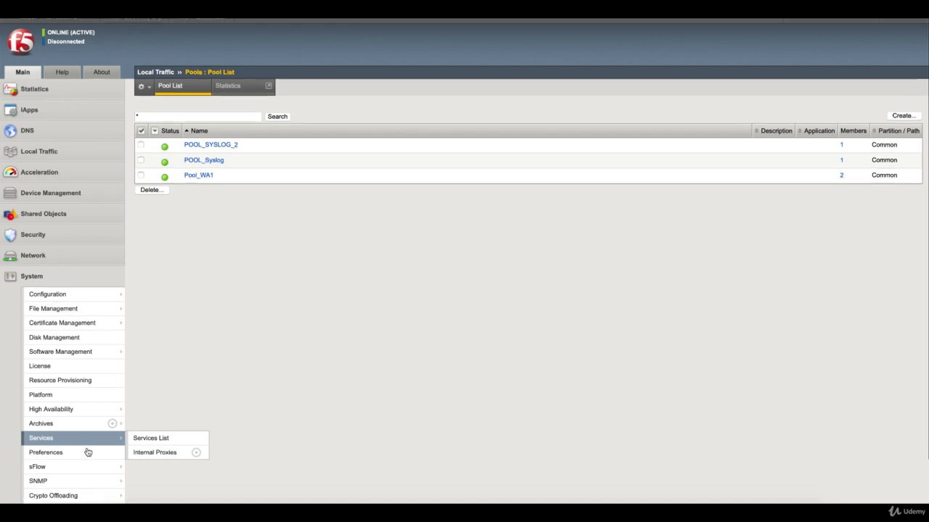
mouse_move(96, 470)
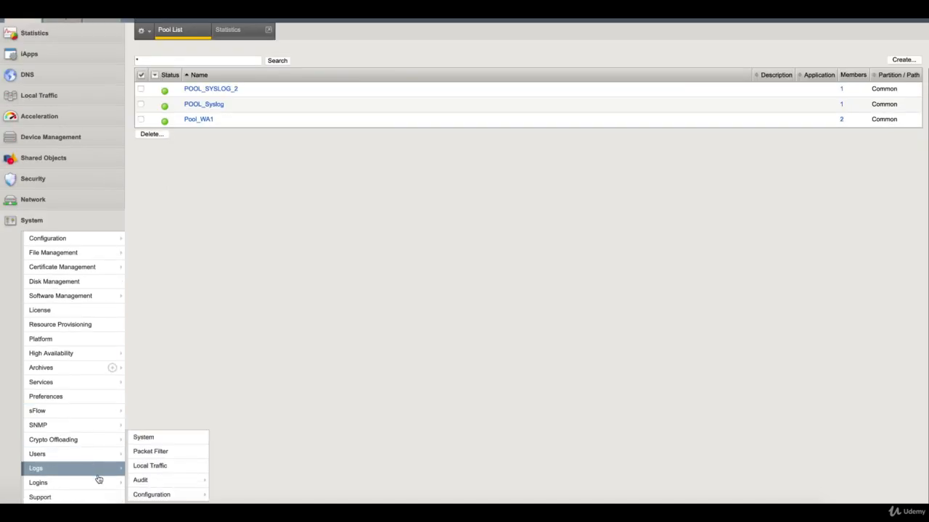
mouse_move(180, 496)
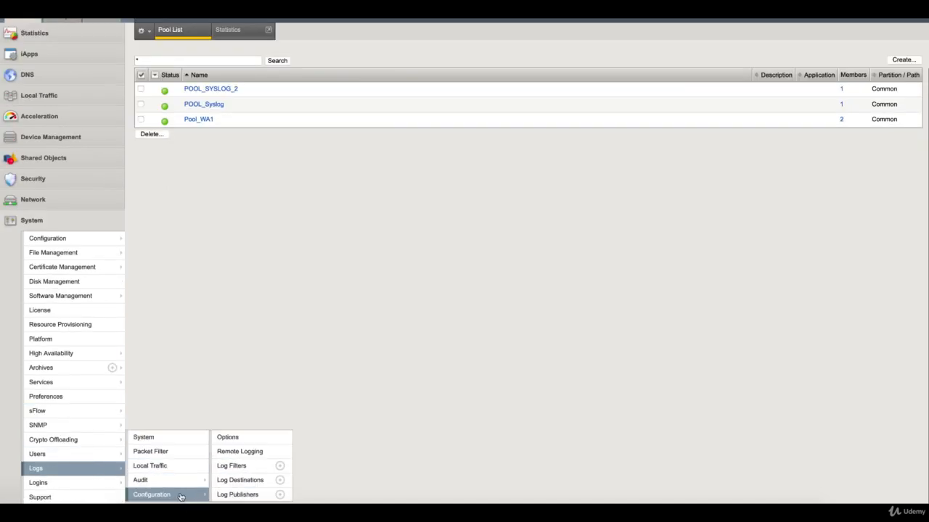
left_click(240, 480)
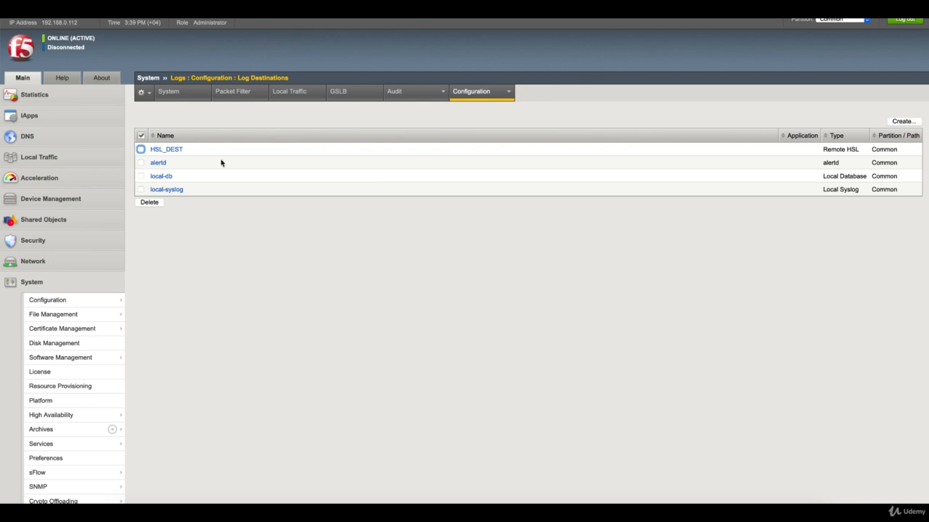
left_click(175, 152)
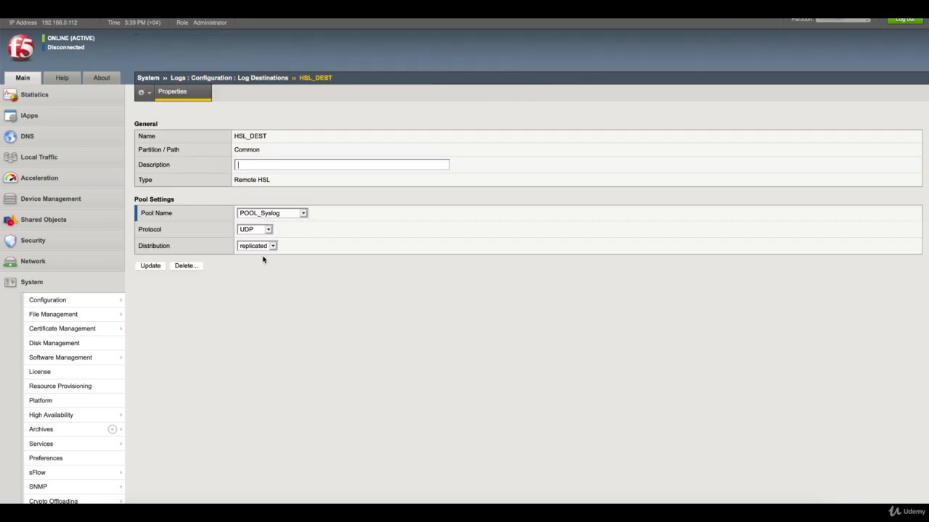
left_click(253, 79)
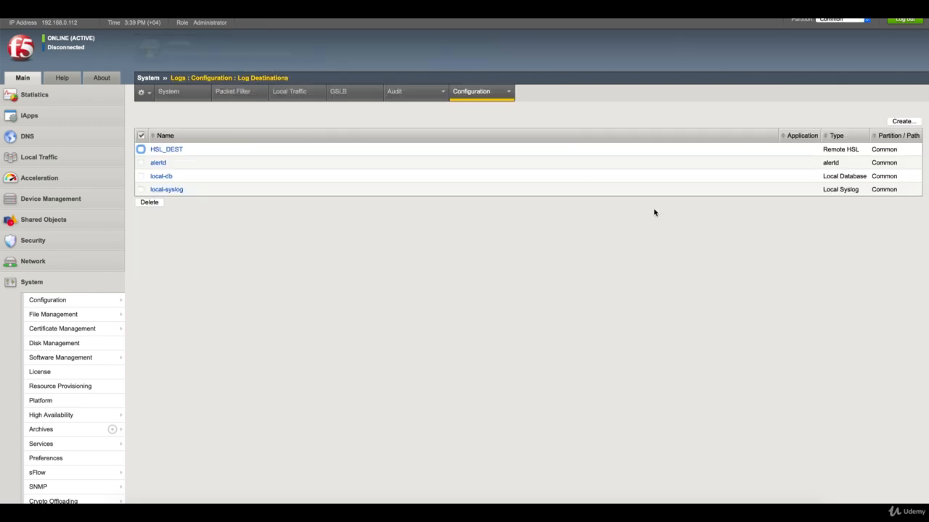
- Create Remote High-Speed Log destination HSL_Dest_2_pktf: POOL_SYSLOG_2, UDP, replicated distribution
left_click(901, 122)
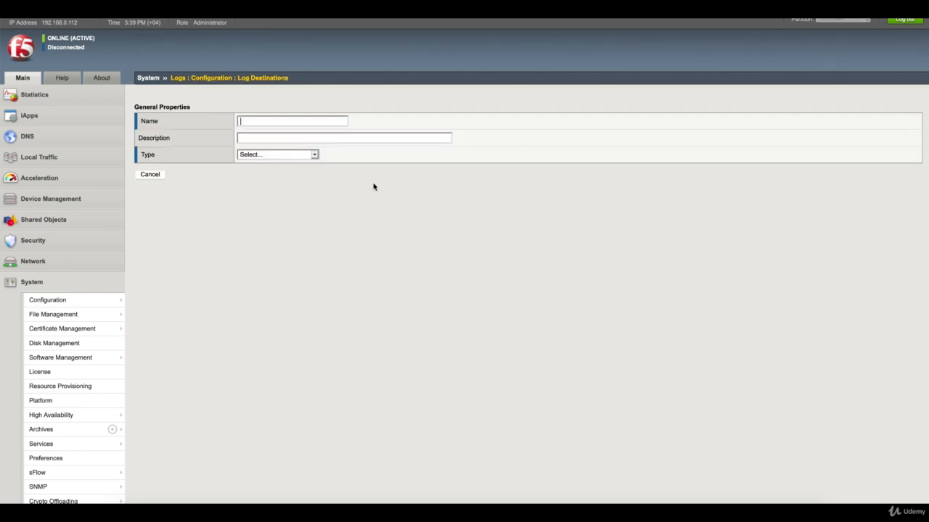
type("H")
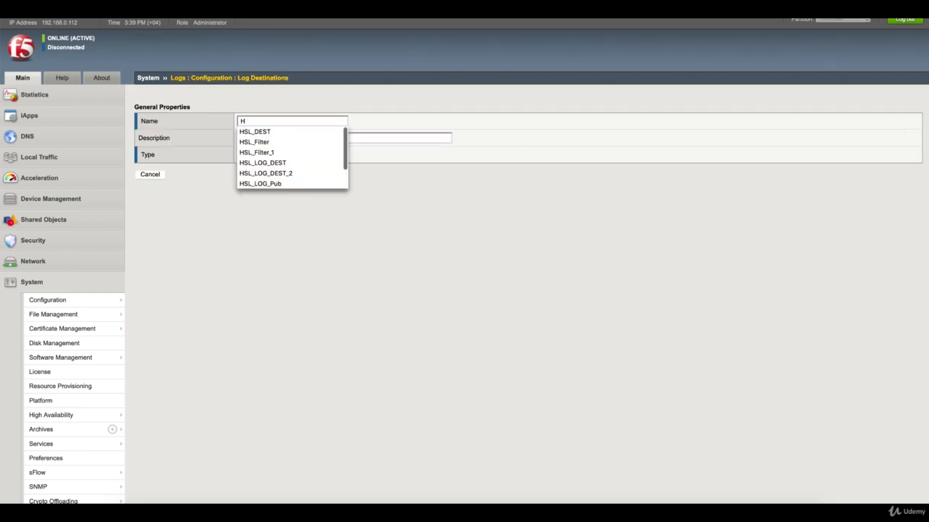
type("SL_Dest")
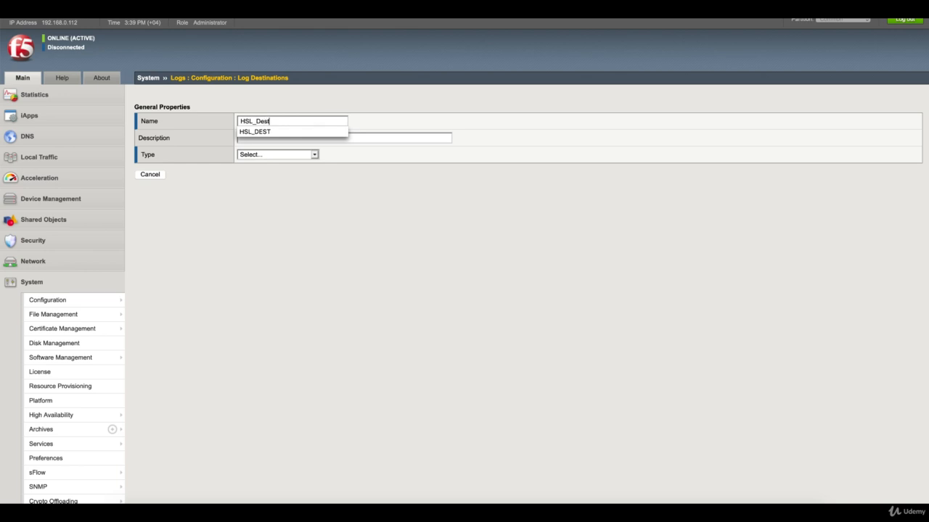
type("_2_pktf")
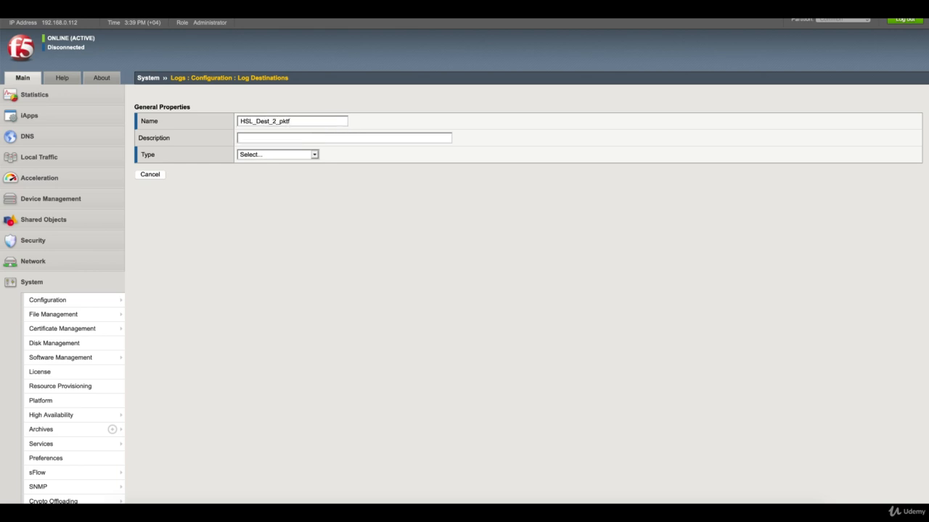
left_click(305, 157)
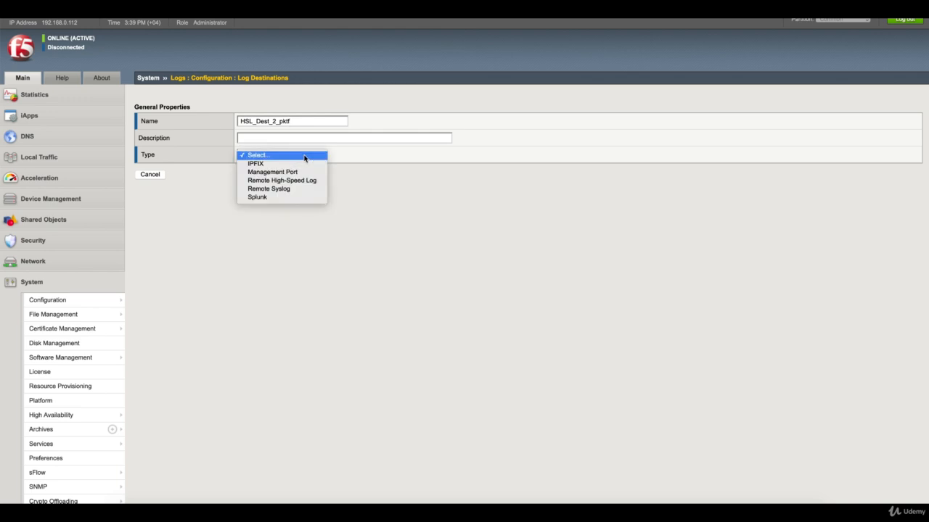
left_click(297, 180)
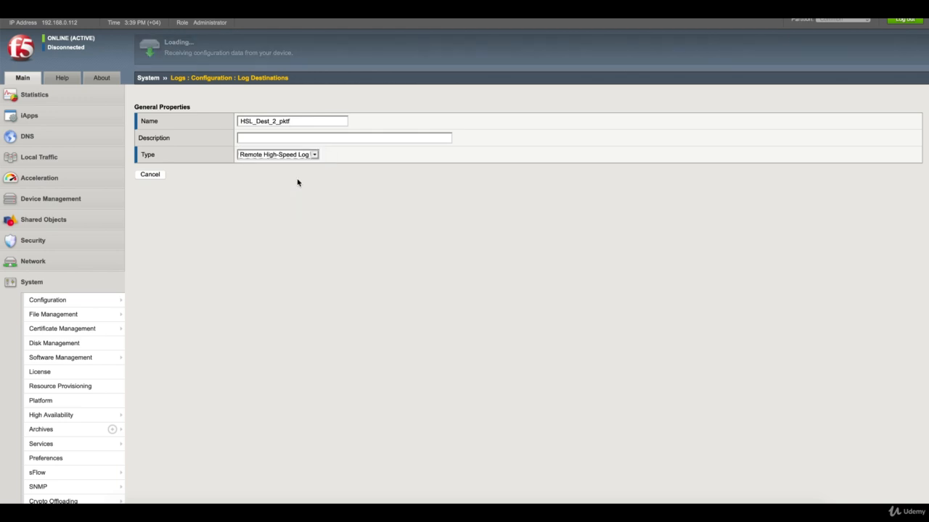
left_click(284, 189)
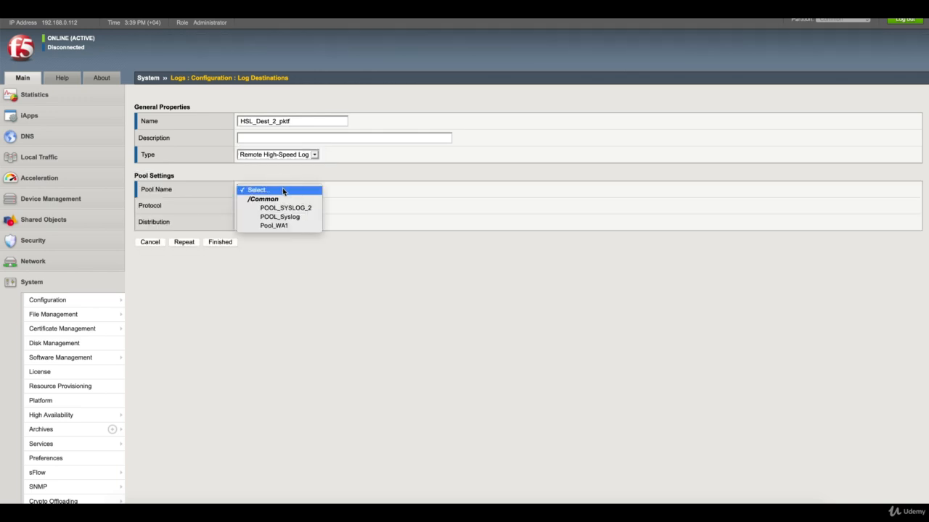
left_click(284, 209)
left_click(267, 206)
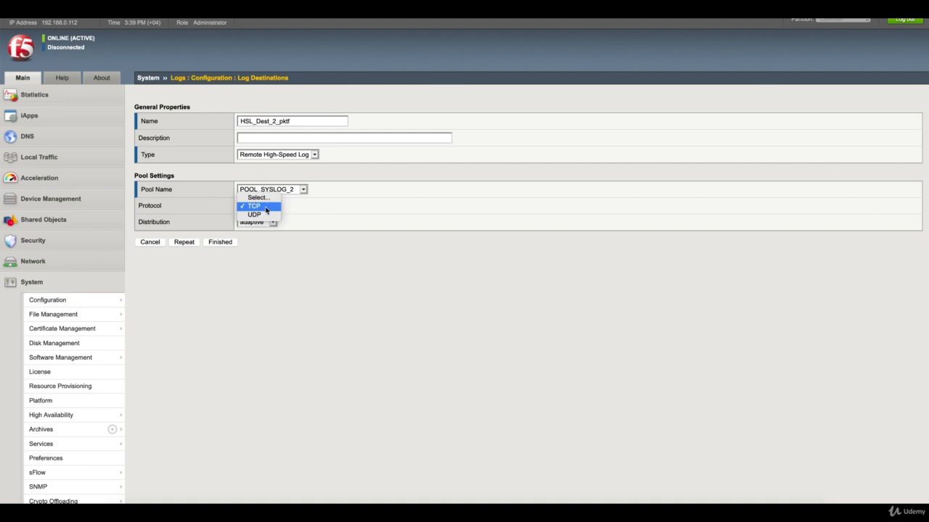
left_click(264, 216)
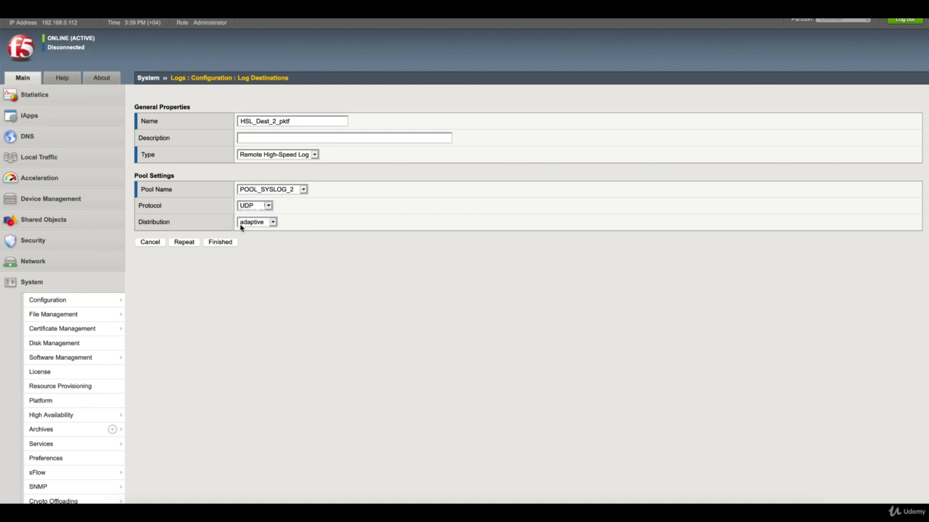
left_click(260, 225)
left_click(264, 241)
left_click(226, 246)
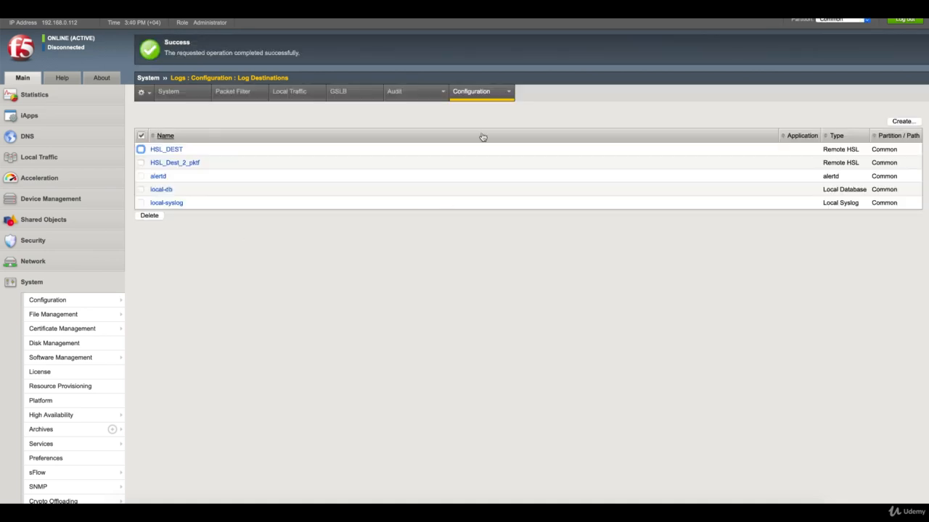
mouse_move(485, 100)
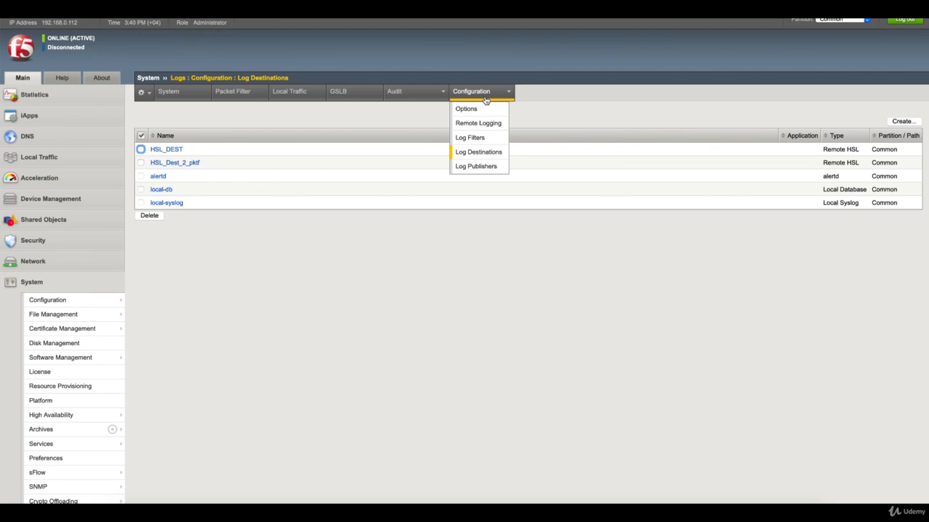
- Create log publisher HSL_Publisher_pktf with HSL_Dest_2_pktf as its selected destination
left_click(486, 168)
left_click(904, 123)
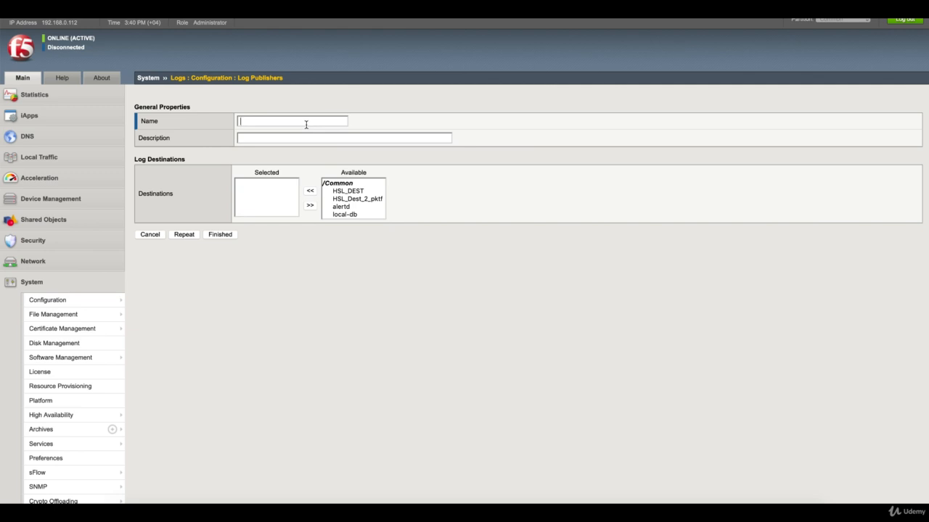
type("HSL_")
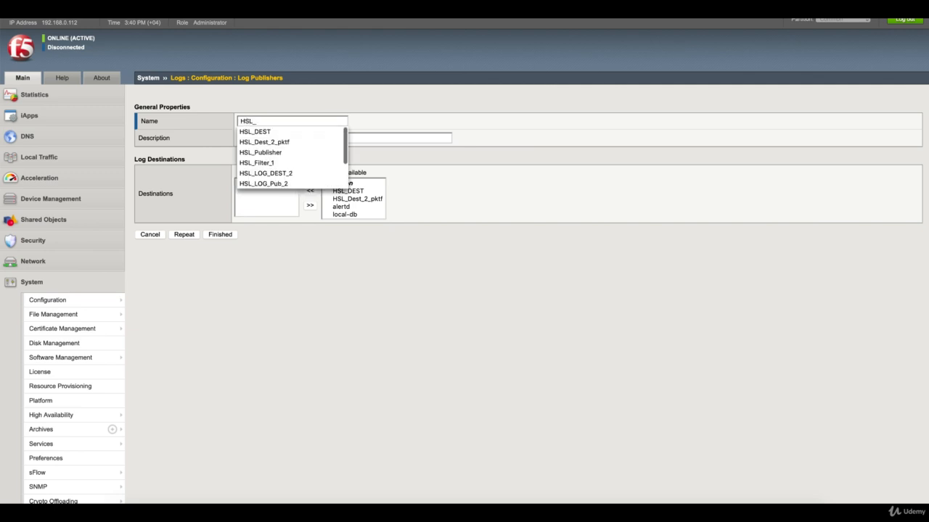
type("Publisher")
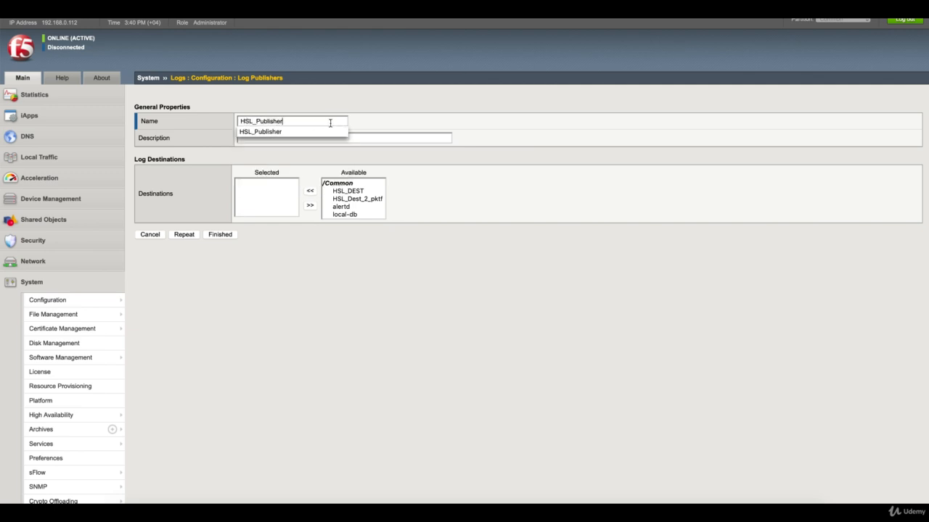
left_click(316, 134)
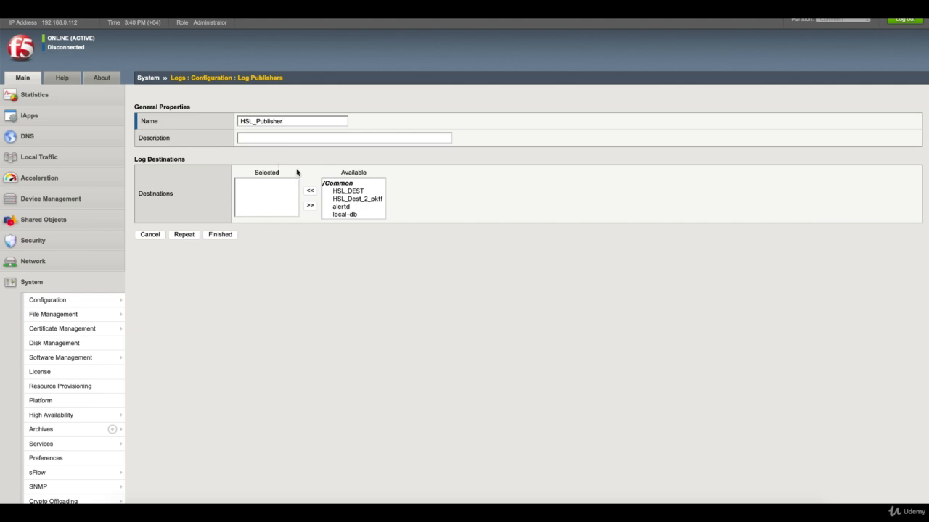
left_click(352, 199)
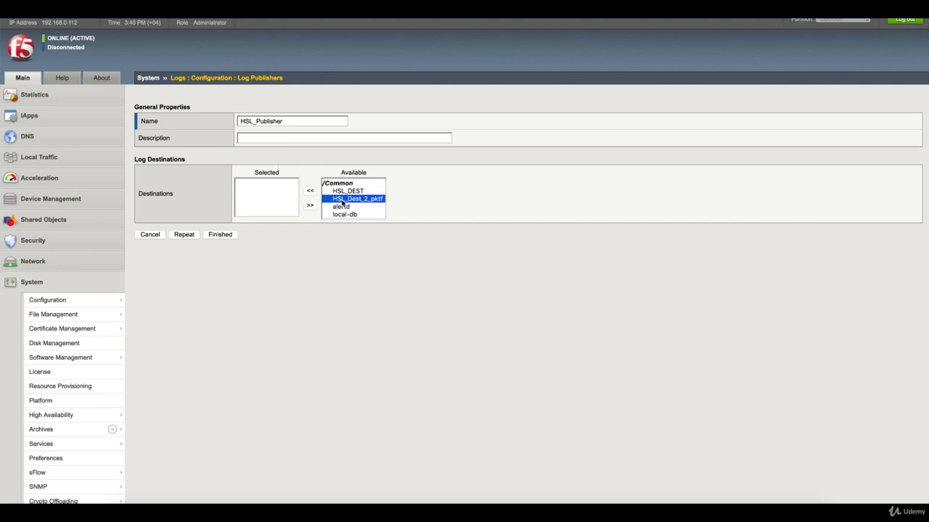
left_click(311, 192)
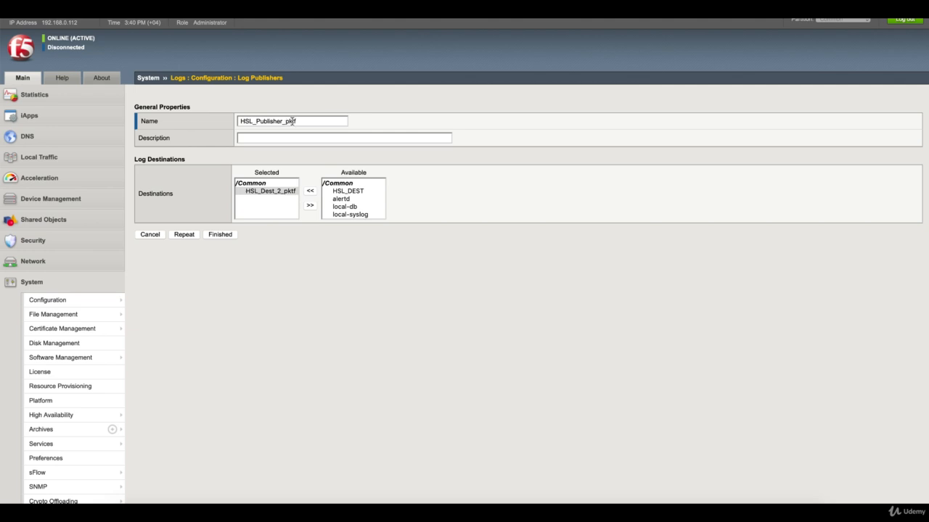
left_click(223, 235)
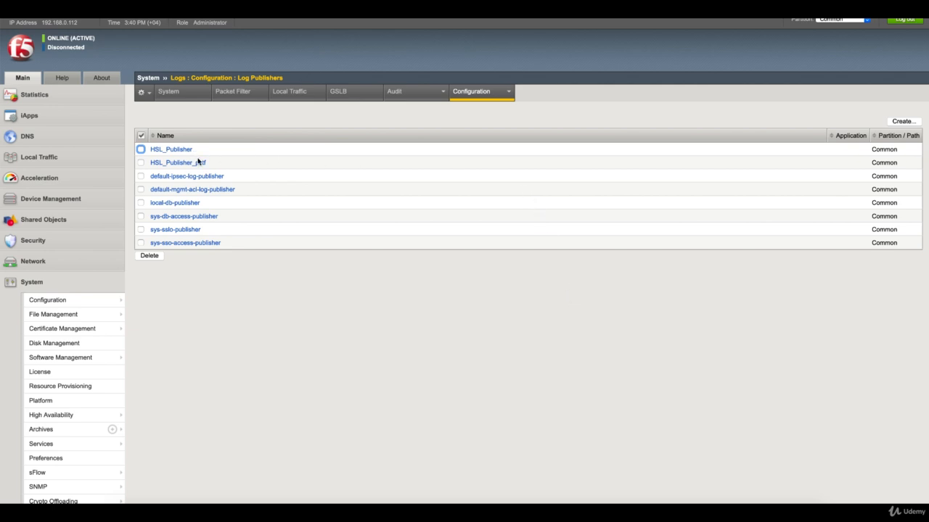
- Create log filter HSL_FL_pktf: severity Informational, source packet-filter, publisher HSL_Publisher_pktf
mouse_move(479, 99)
left_click(484, 140)
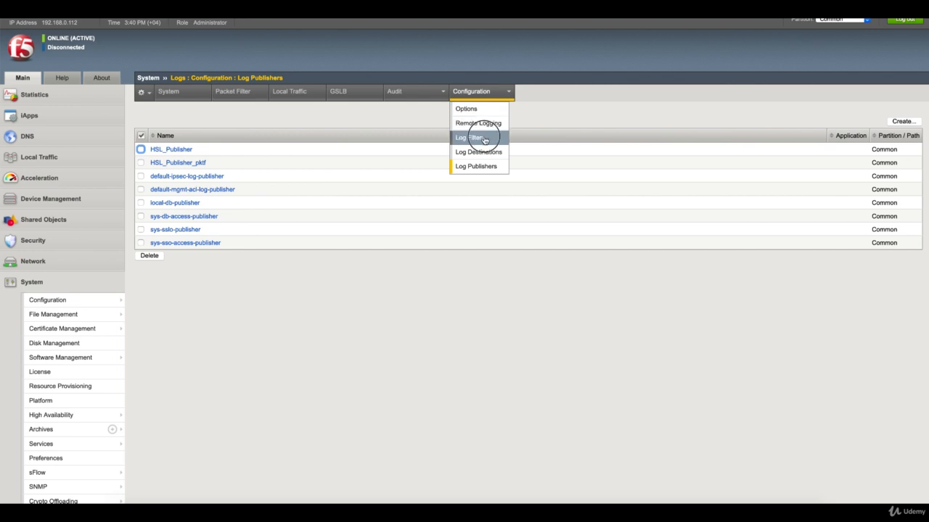
left_click(913, 123)
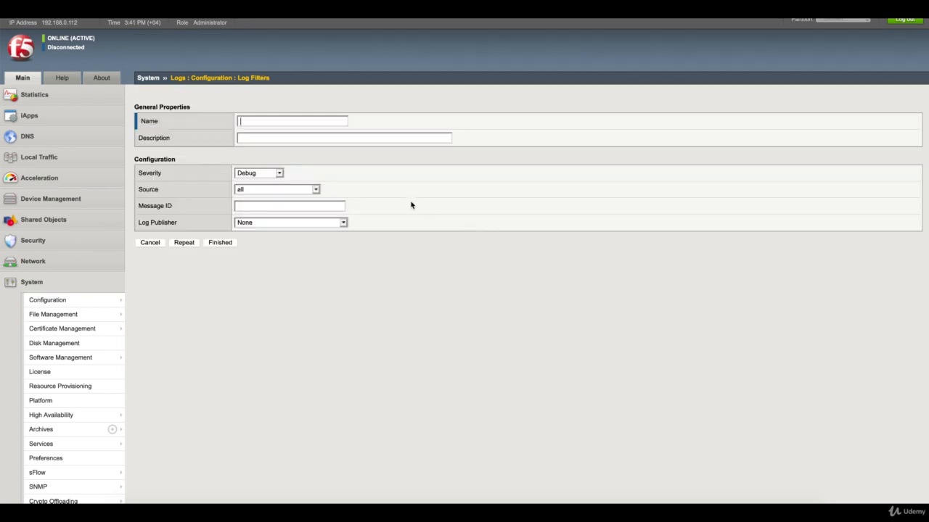
type("HSL_")
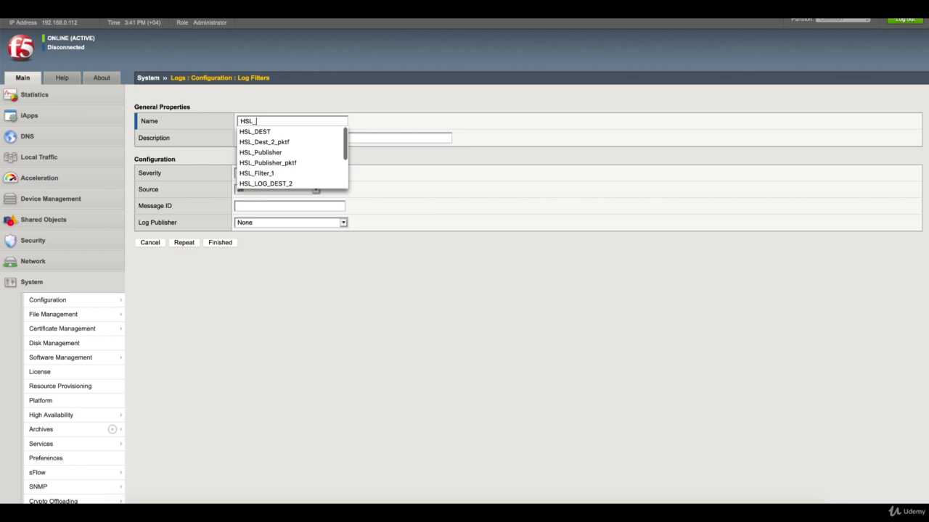
type("FL_pktf")
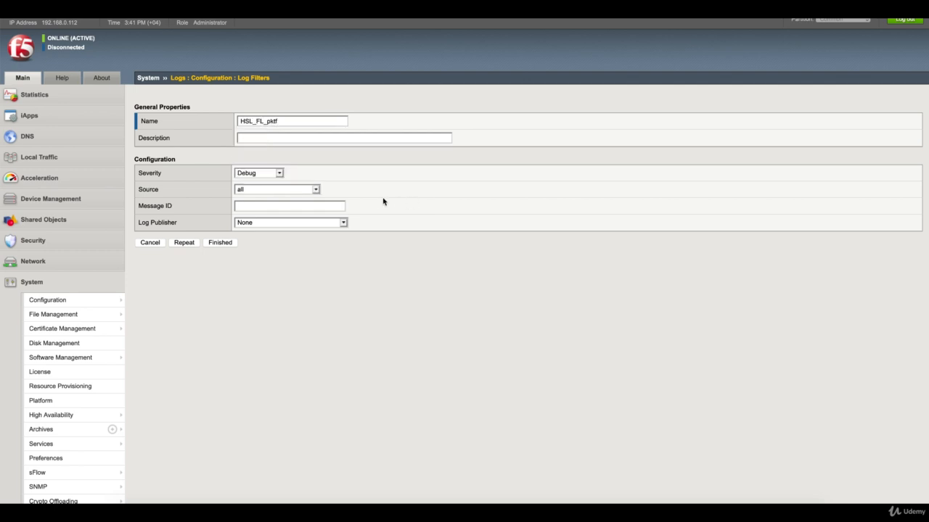
left_click(268, 173)
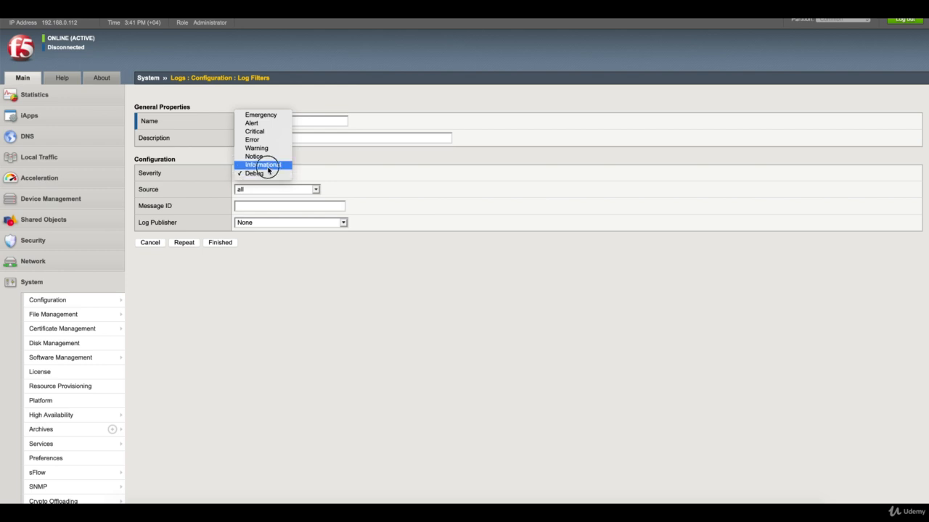
left_click(268, 165)
left_click(292, 190)
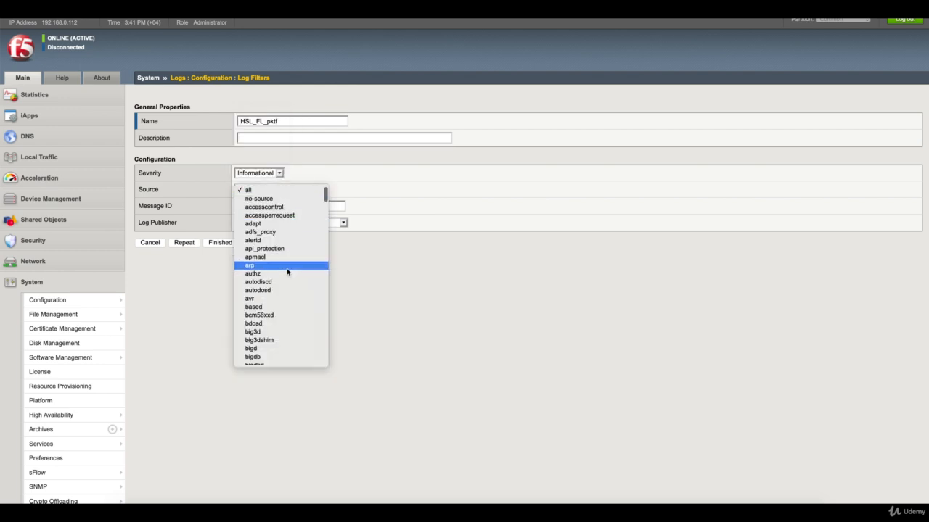
scroll(287, 269, "down", 8)
scroll(288, 272, "down", 15)
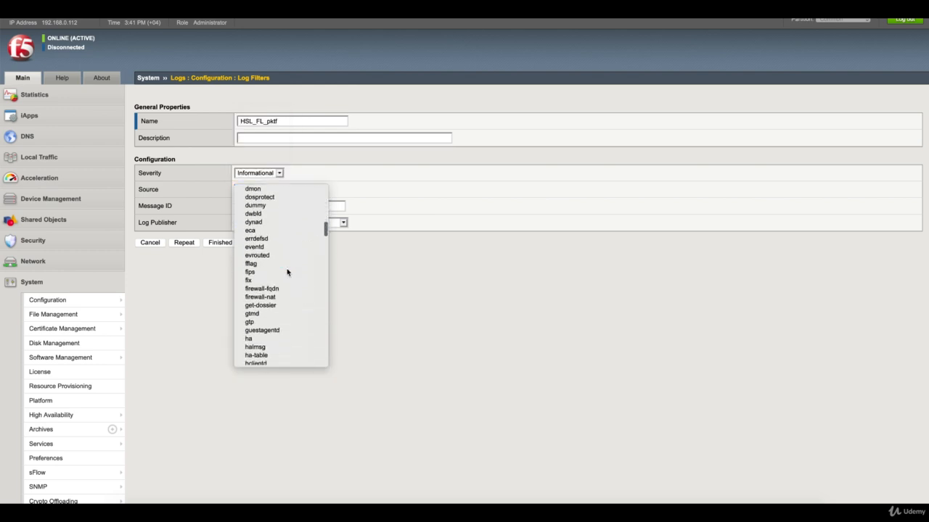
scroll(287, 272, "down", 12)
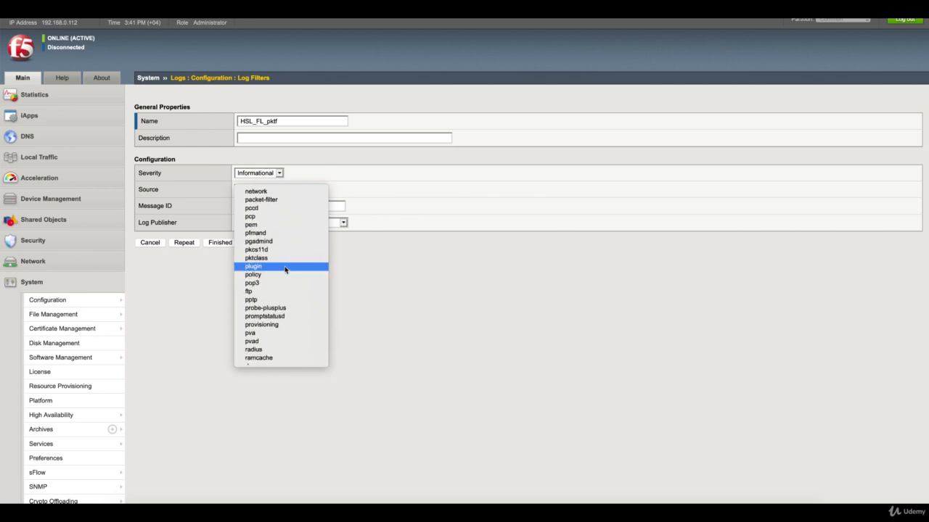
scroll(284, 270, "up", 1)
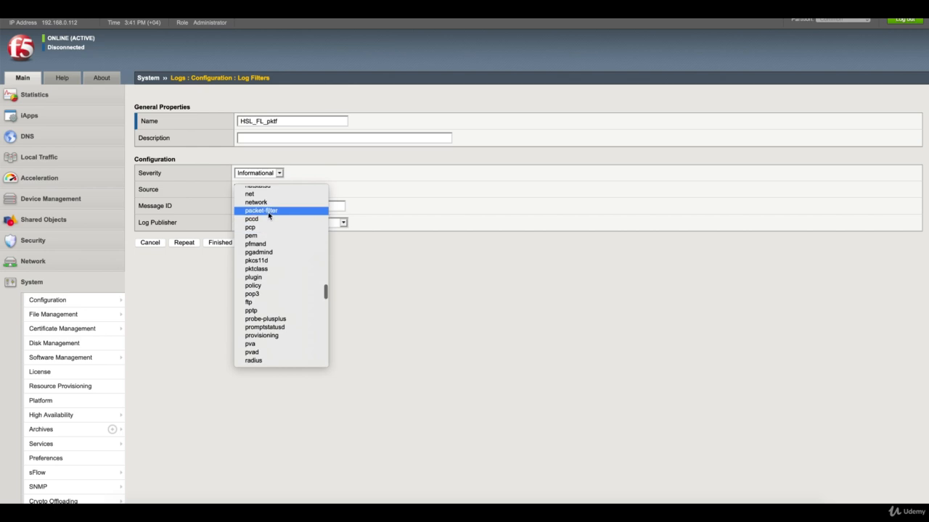
left_click(269, 211)
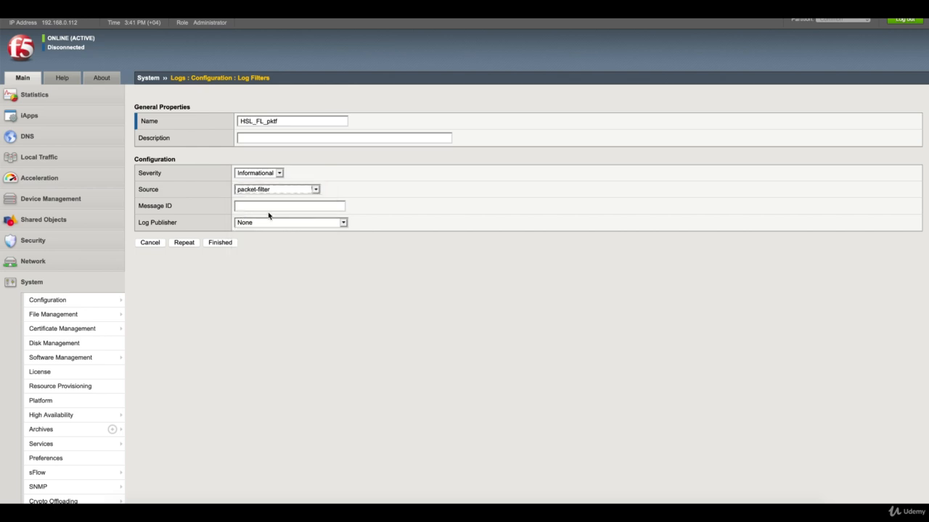
left_click(259, 225)
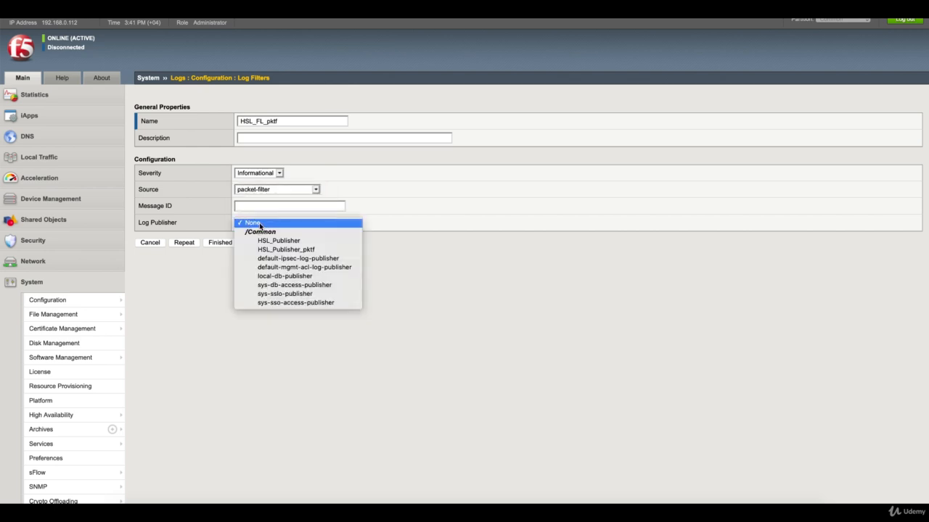
left_click(300, 250)
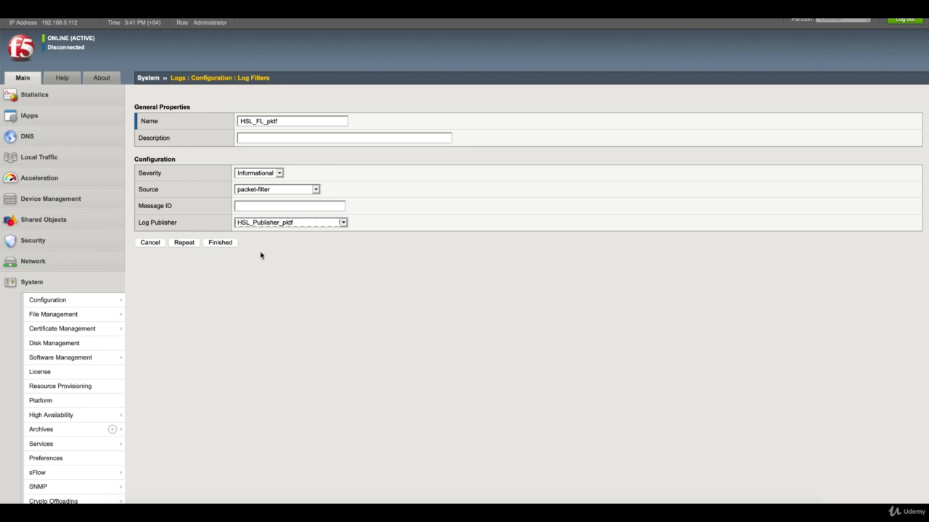
left_click(221, 243)
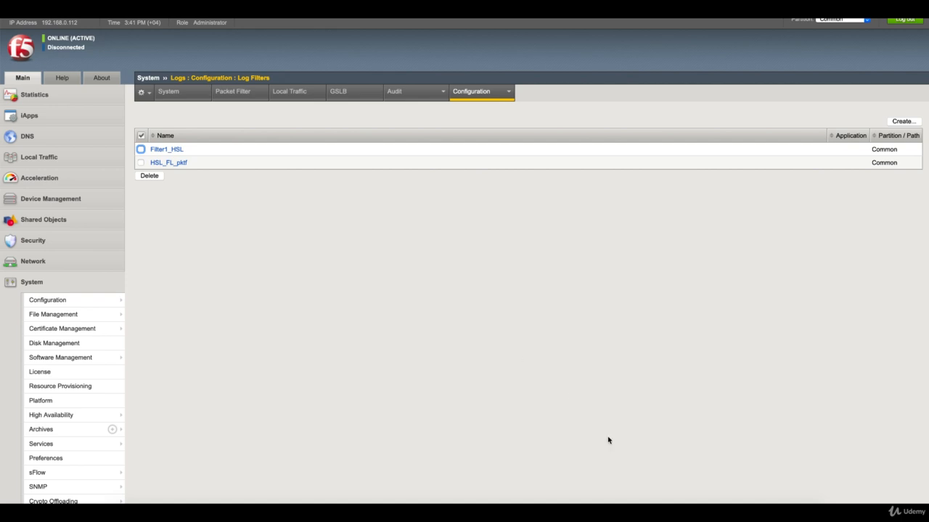
left_click(723, 503)
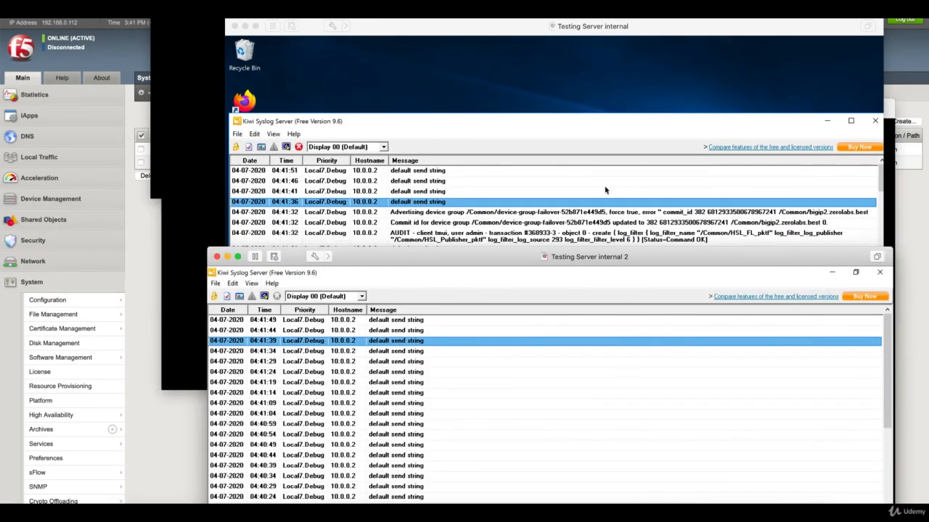
left_click(555, 124)
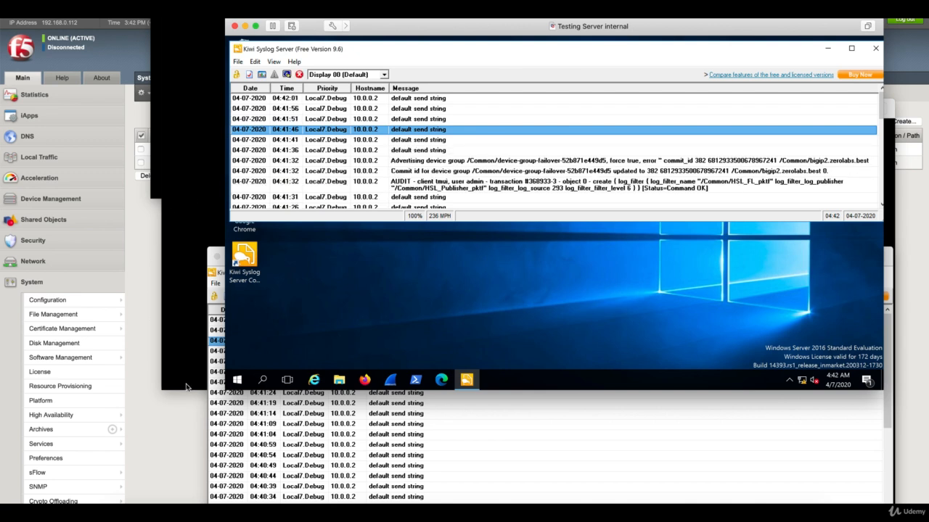
left_click(142, 428)
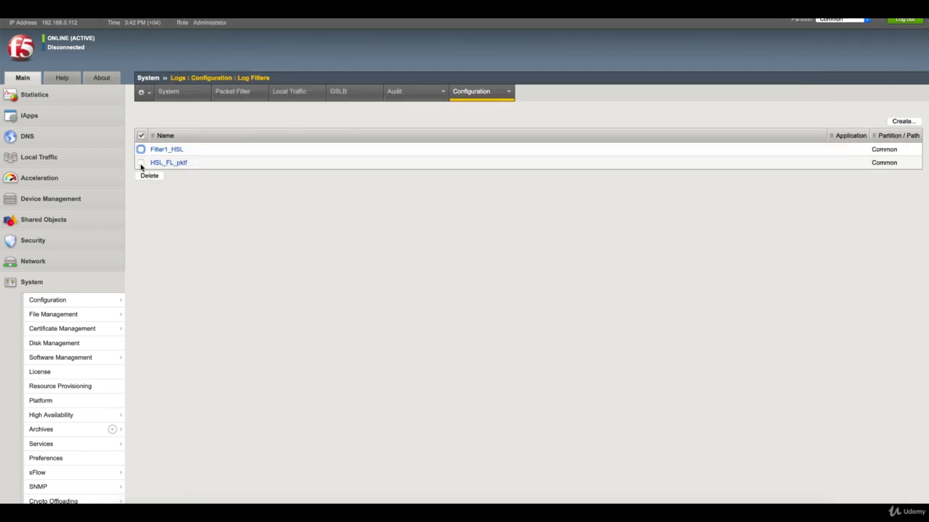
- Disable pool member Node_82:80 in Pool_WA1's member list
left_click(60, 160)
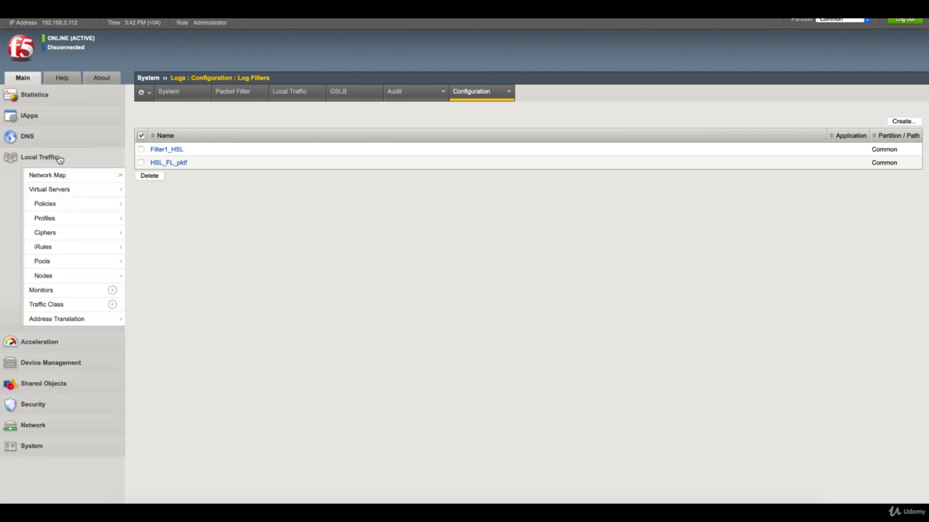
mouse_move(93, 260)
left_click(145, 261)
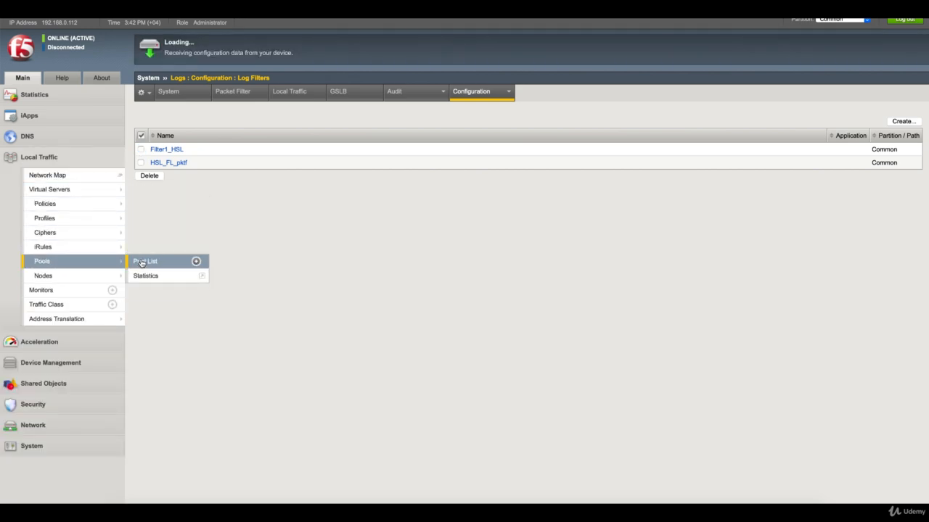
left_click(207, 183)
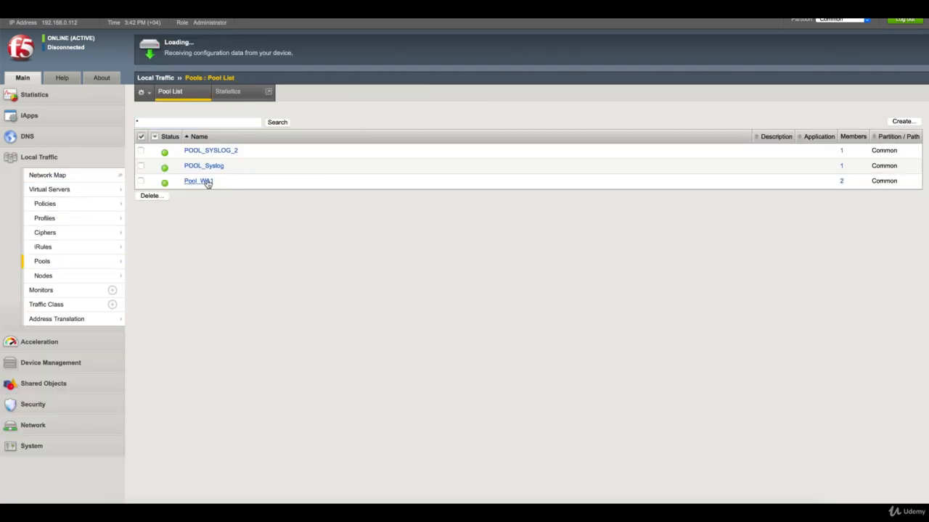
left_click(230, 94)
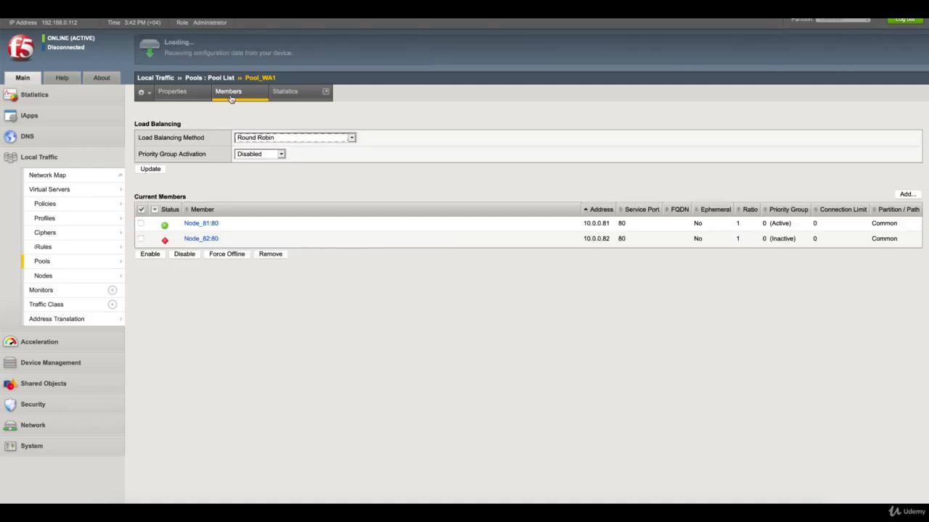
left_click(142, 240)
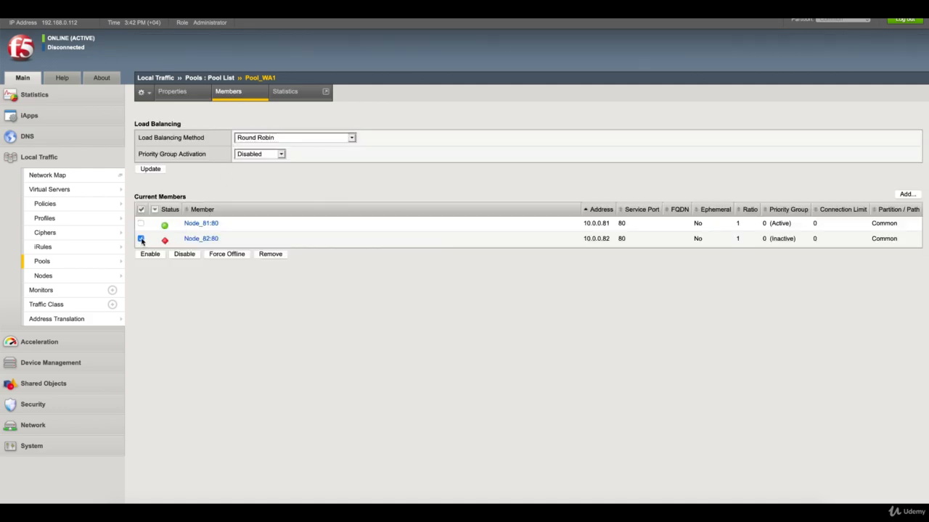
left_click(187, 256)
- Confirm the AUDIT entry in Kiwi Syslog, then return to the BIG-IP System menu
left_click(724, 512)
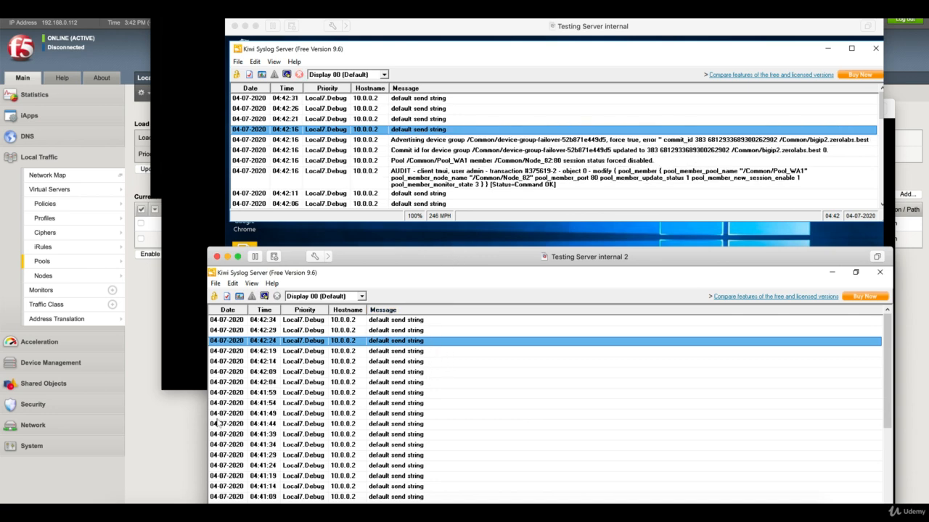
left_click(171, 451)
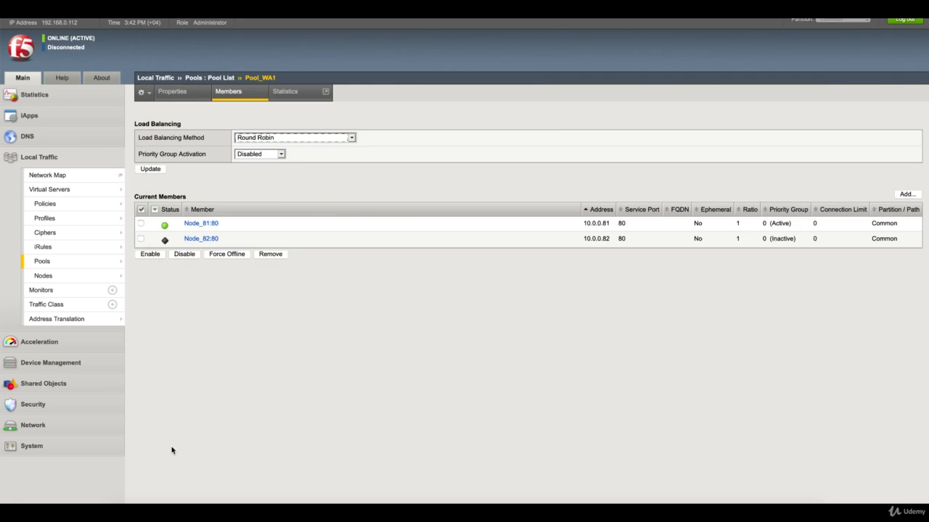
left_click(80, 450)
- Set Packet Filtering to Enabled, save it, and show the empty Packet Filter Rules list
mouse_move(82, 451)
scroll(81, 451, "down", 2)
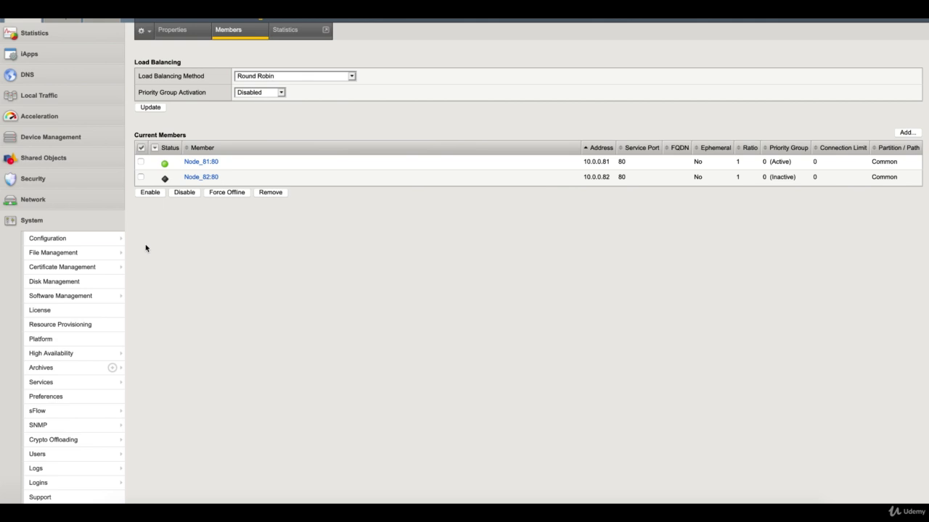
left_click(95, 200)
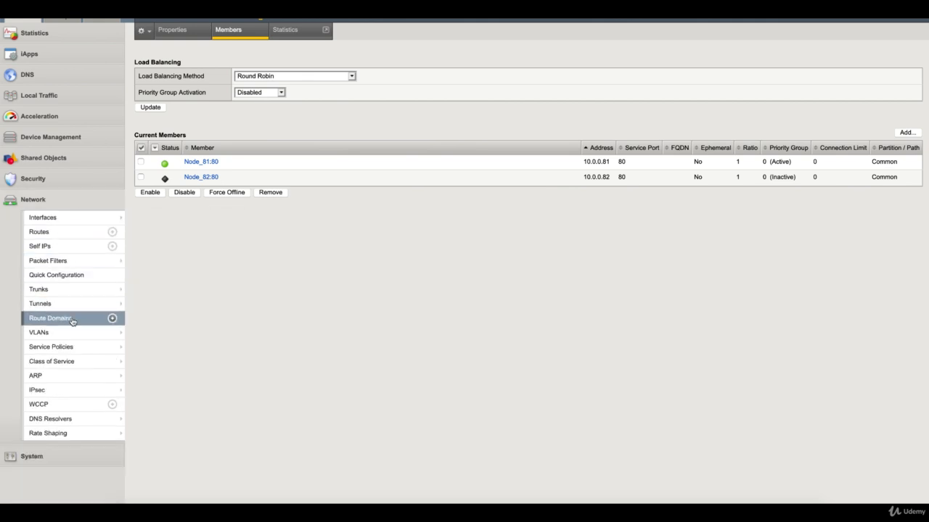
mouse_move(121, 263)
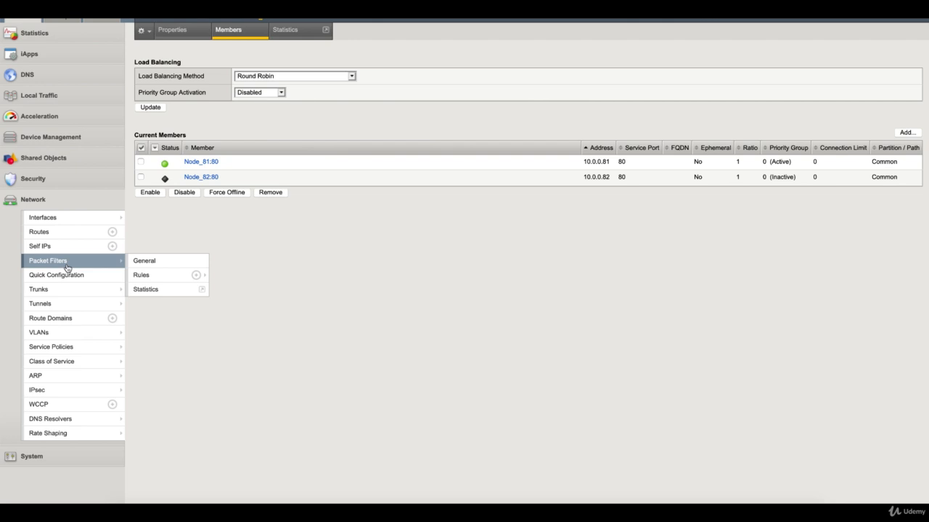
left_click(150, 263)
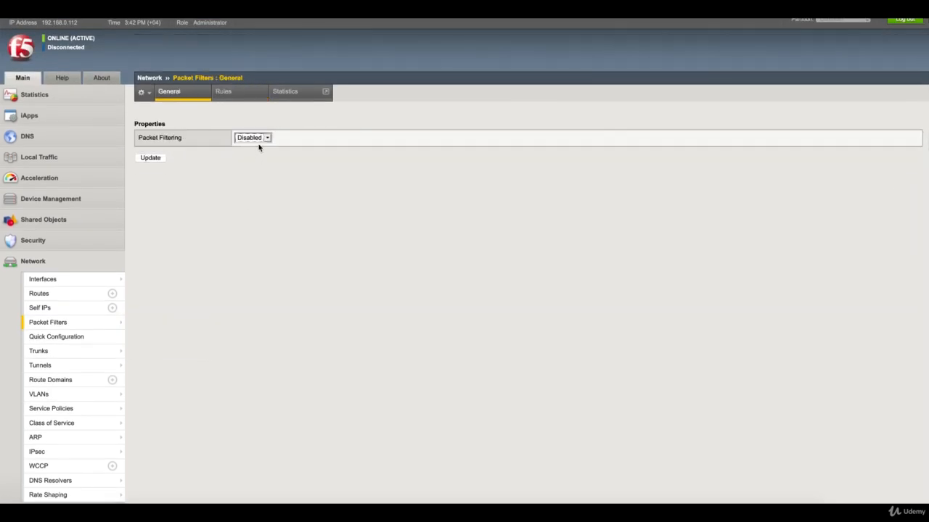
left_click(259, 138)
left_click(259, 129)
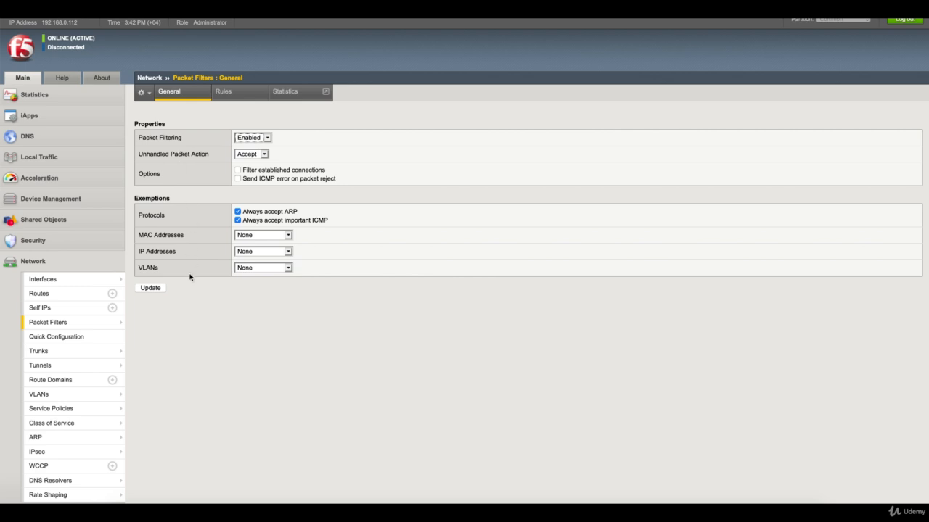
left_click(156, 290)
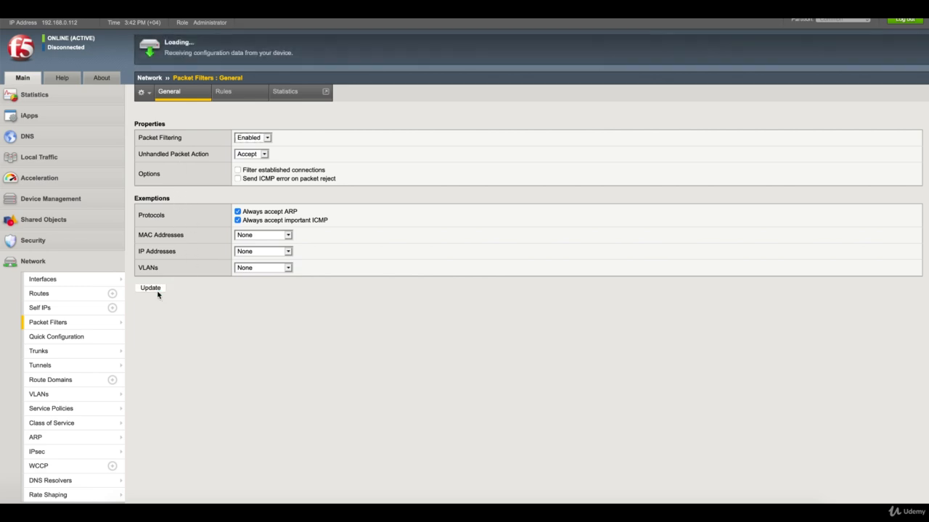
left_click(235, 93)
- Start packet filter rule ANY on the external VLAN, restricted to protocol TCP
left_click(899, 122)
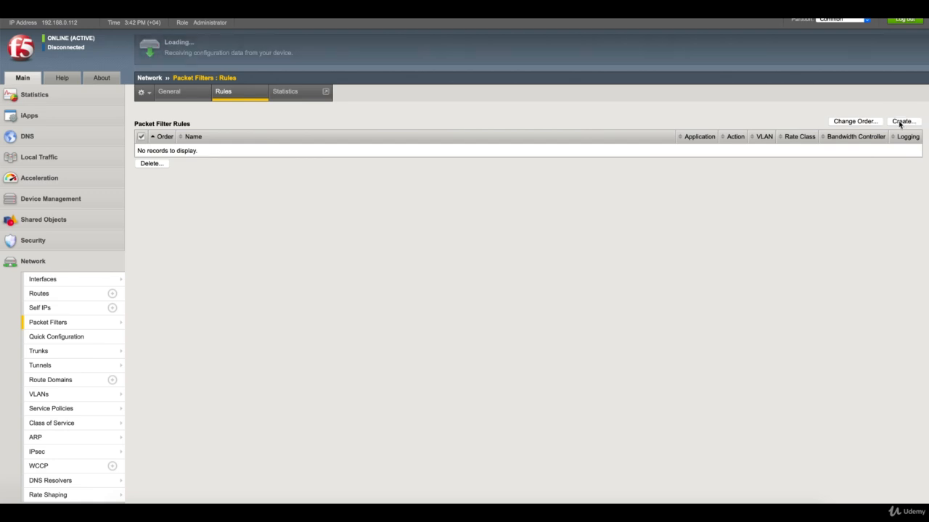
type("ANY")
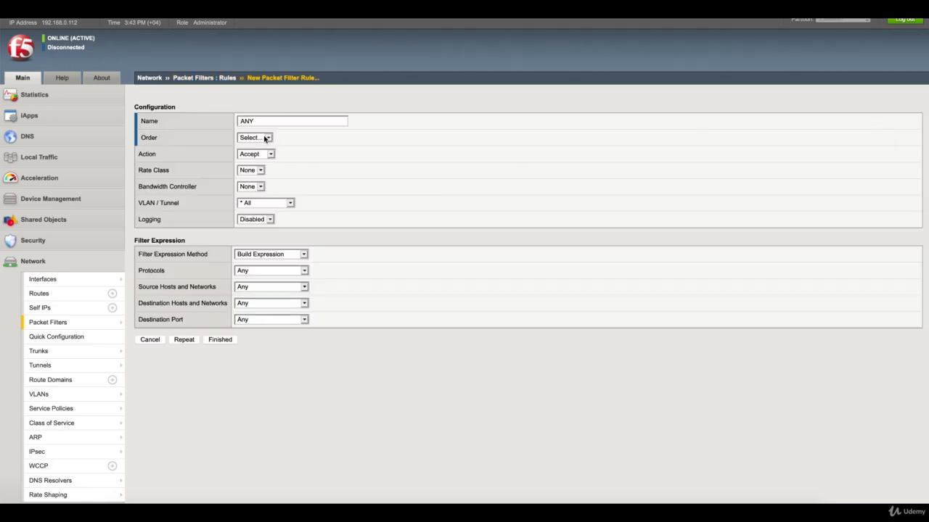
left_click(284, 203)
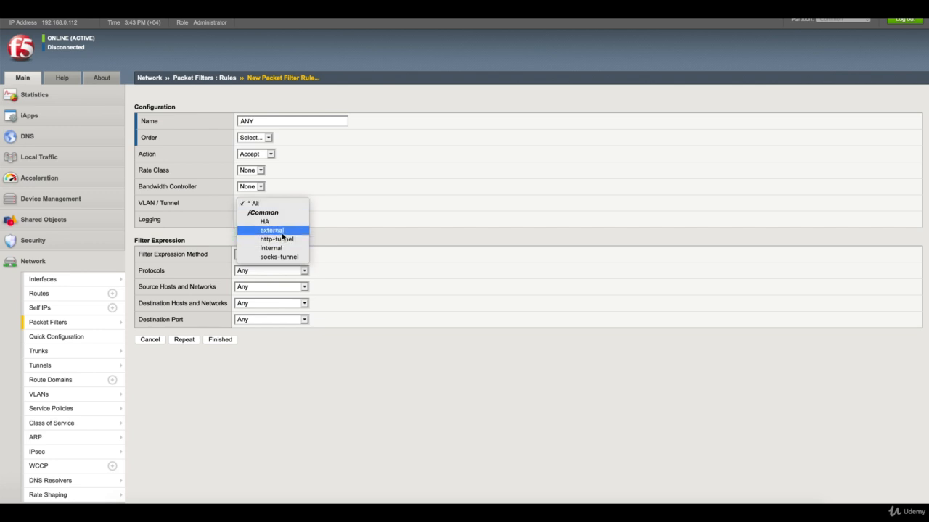
left_click(282, 234)
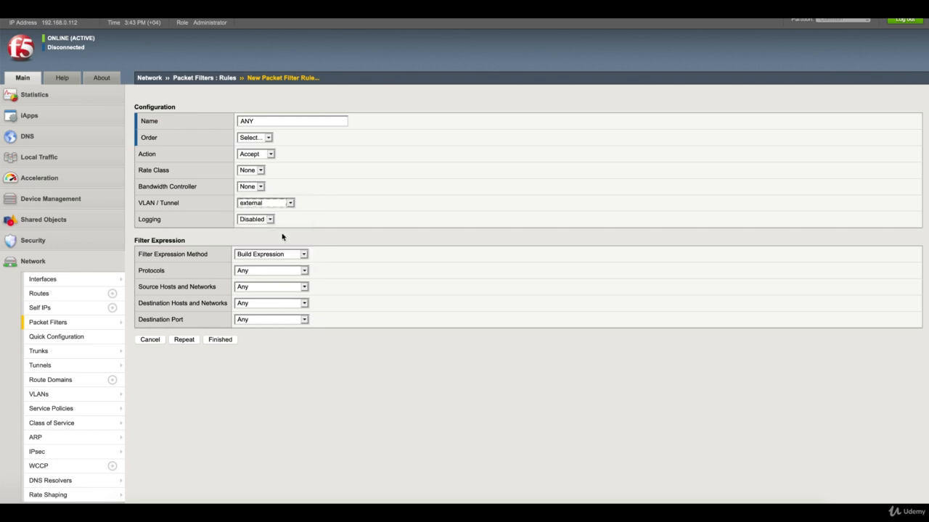
left_click(305, 271)
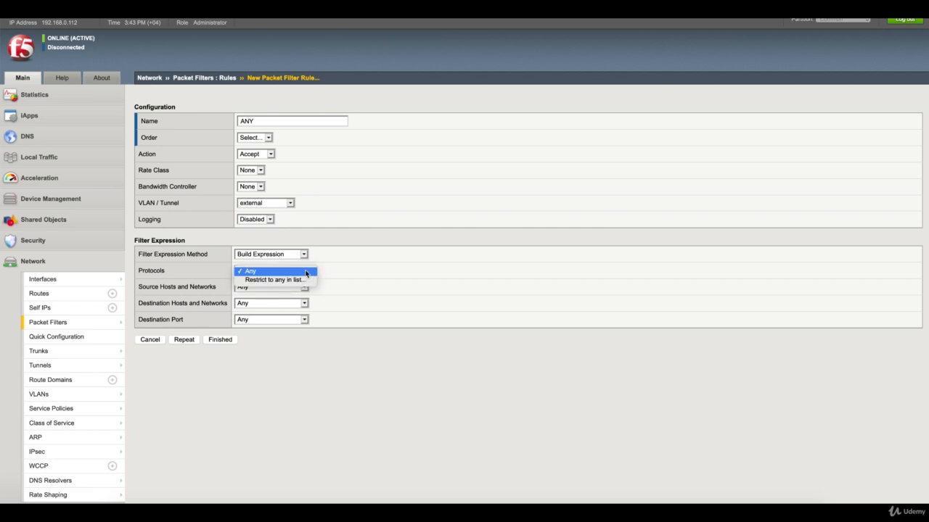
left_click(300, 279)
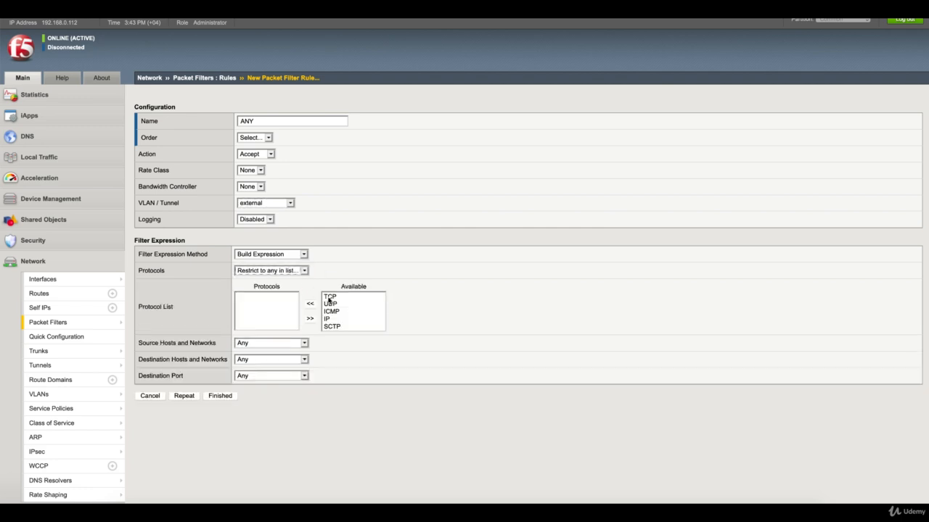
left_click(334, 297)
left_click(311, 305)
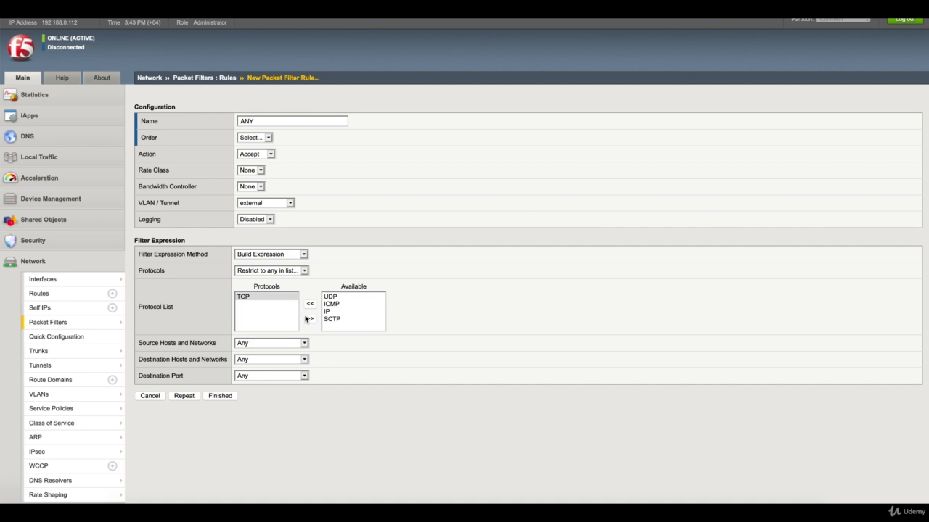
- Limit the rule to destination host 192.168.100.80 and destination port 80
left_click(307, 360)
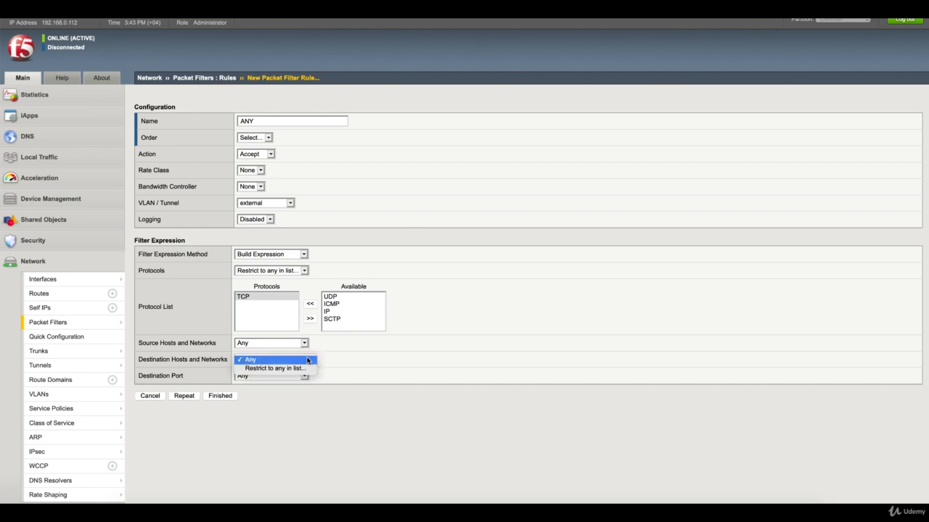
left_click(303, 370)
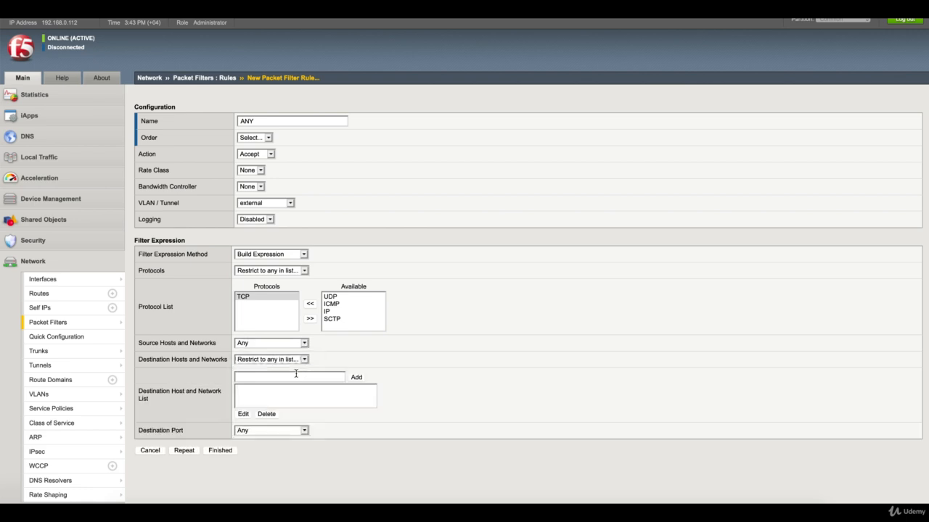
left_click(295, 376)
type("192.168.100.80")
left_click(356, 378)
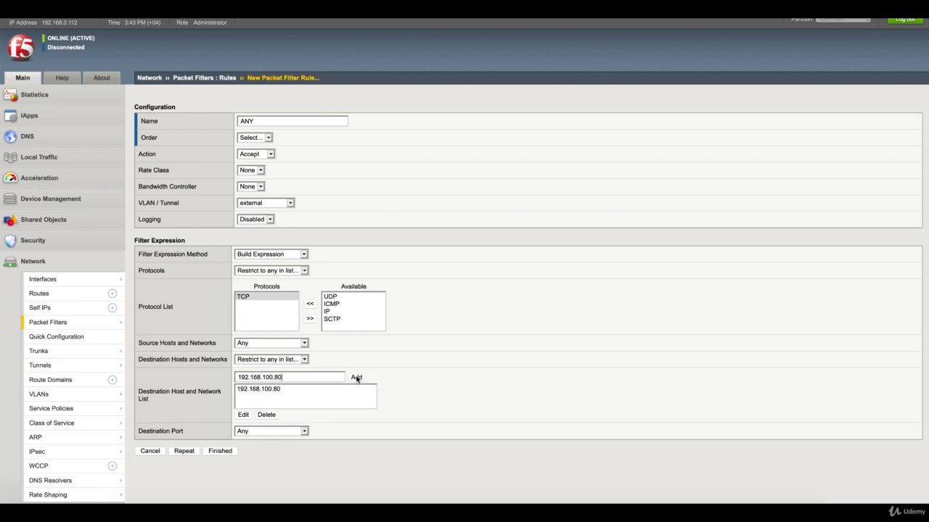
left_click(304, 432)
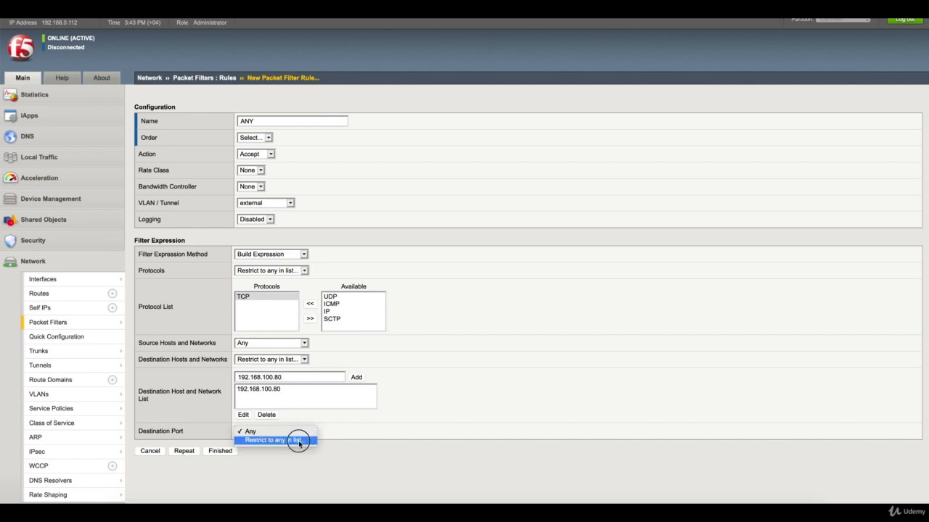
left_click(298, 439)
scroll(365, 449, "down", 1)
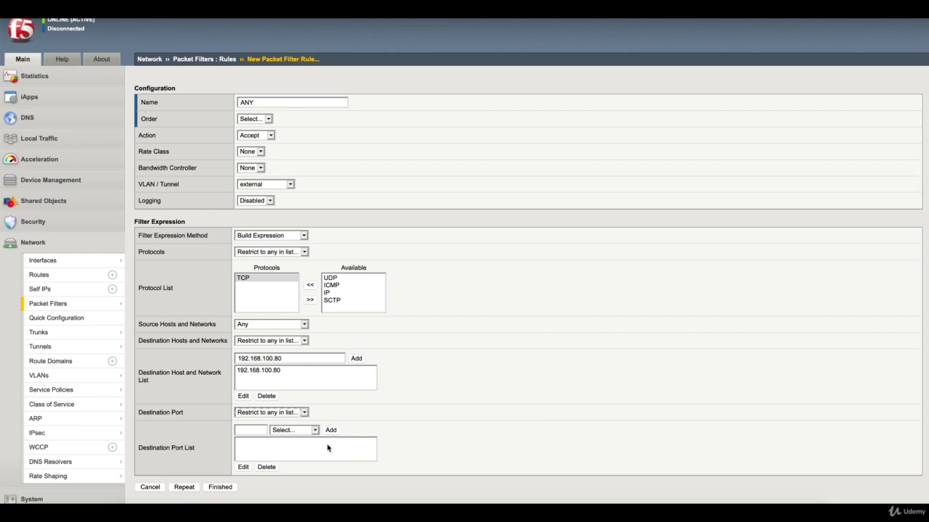
left_click(259, 431)
type("80")
left_click(331, 431)
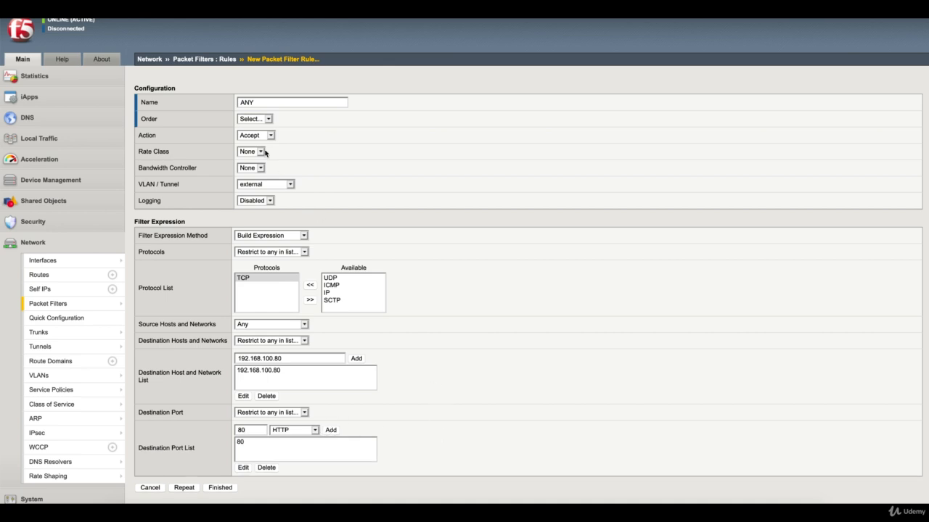
- Enable logging, save the rule, and set its order to First
left_click(261, 202)
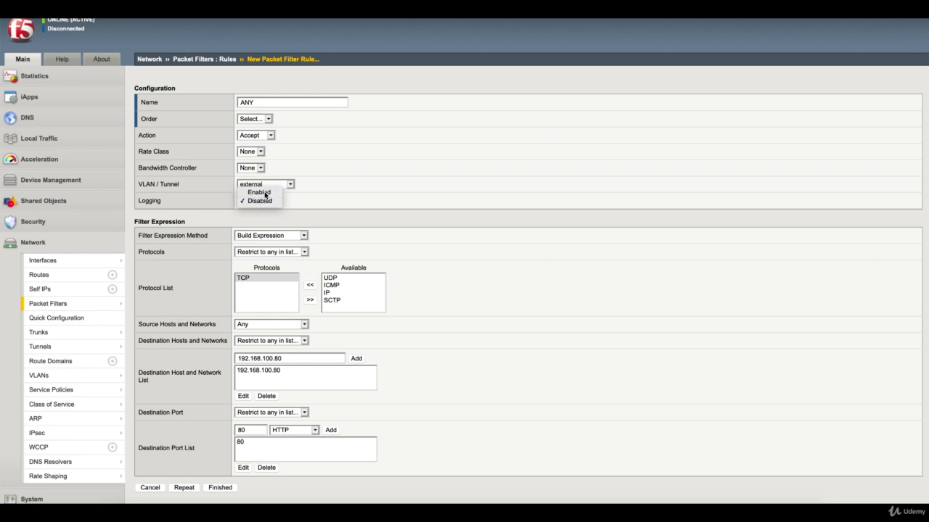
left_click(256, 192)
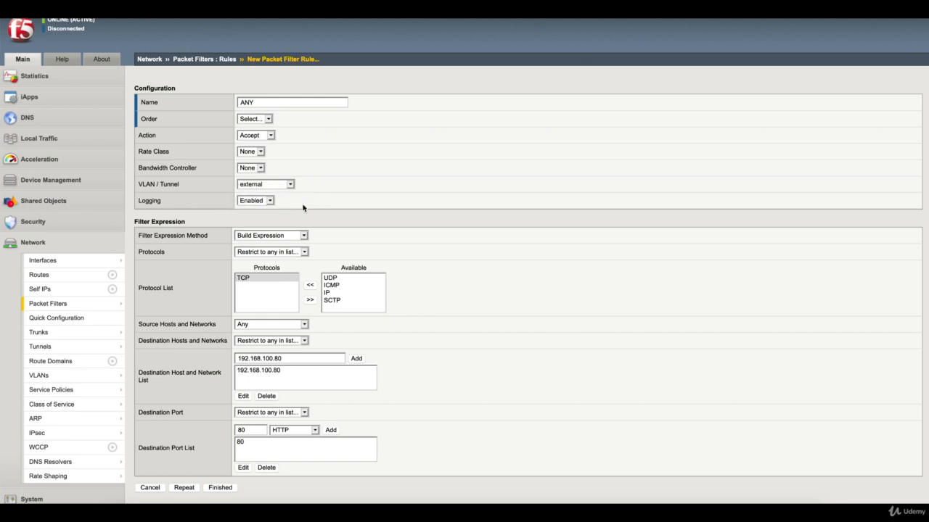
left_click(220, 490)
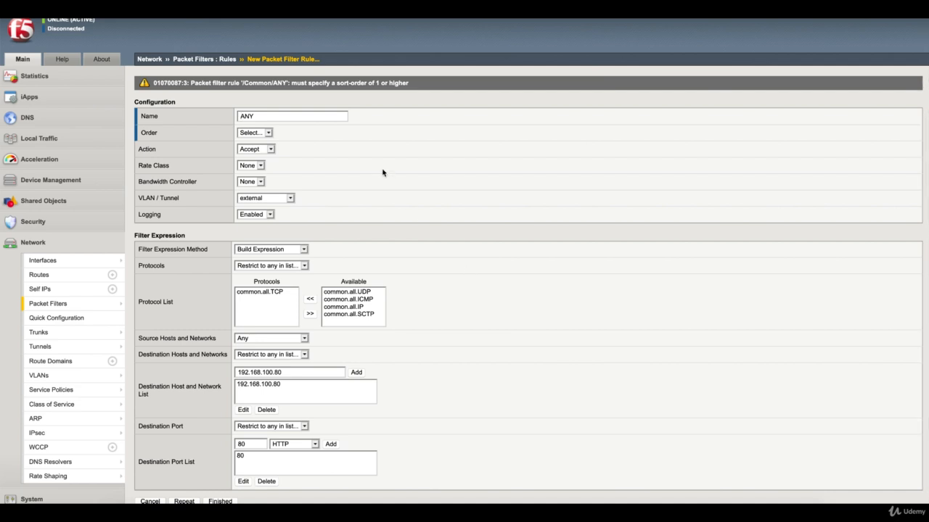
left_click(268, 138)
left_click(255, 140)
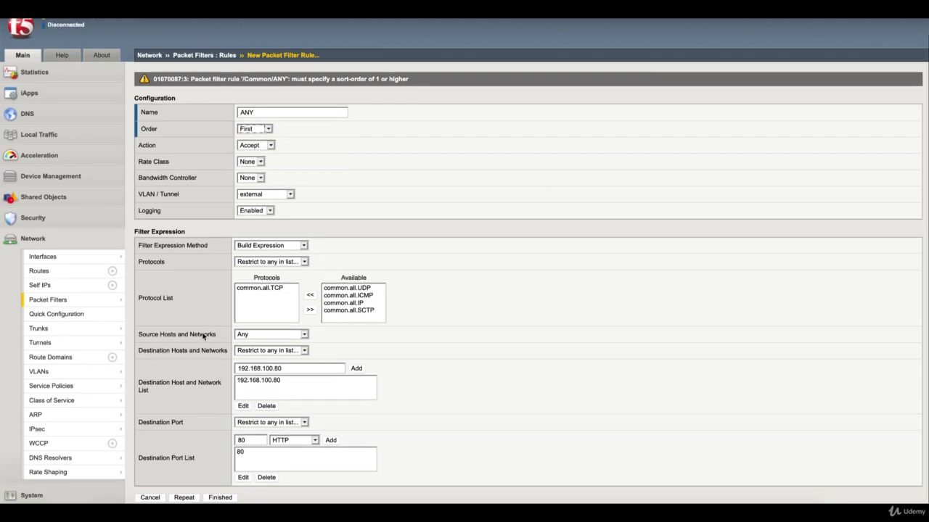
left_click(216, 497)
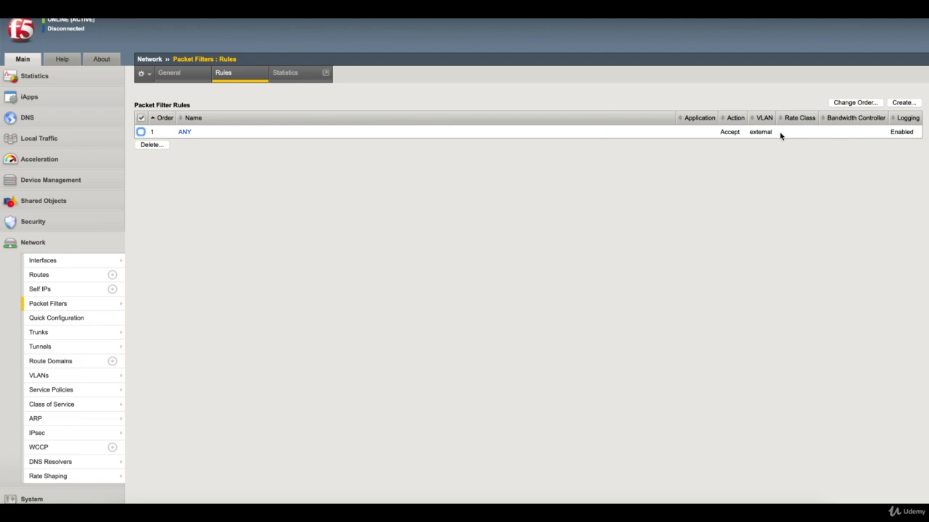
- Open the Testing Server VM full screen from the VMware Fusion Virtual Machine Library
left_click(660, 290)
left_click(725, 512)
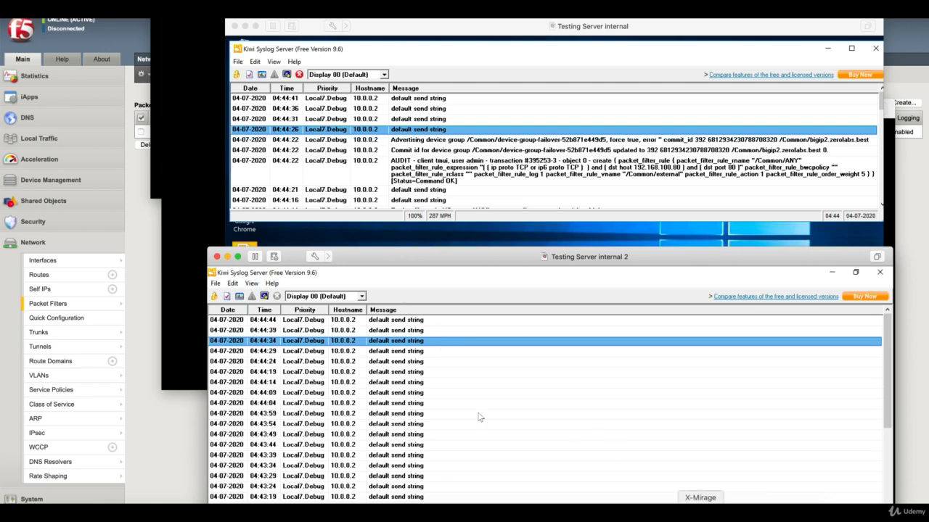
right_click(796, 514)
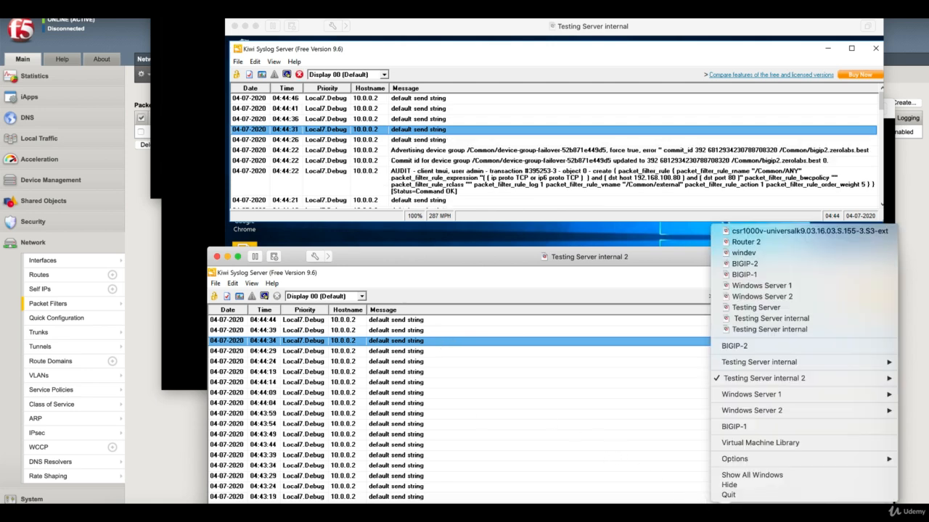
left_click(738, 444)
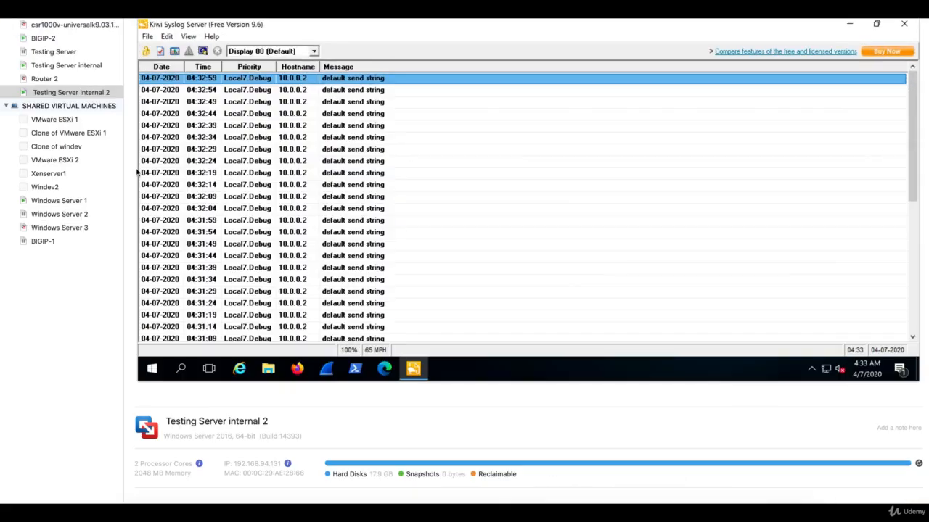
left_click(53, 53)
double_click(469, 215)
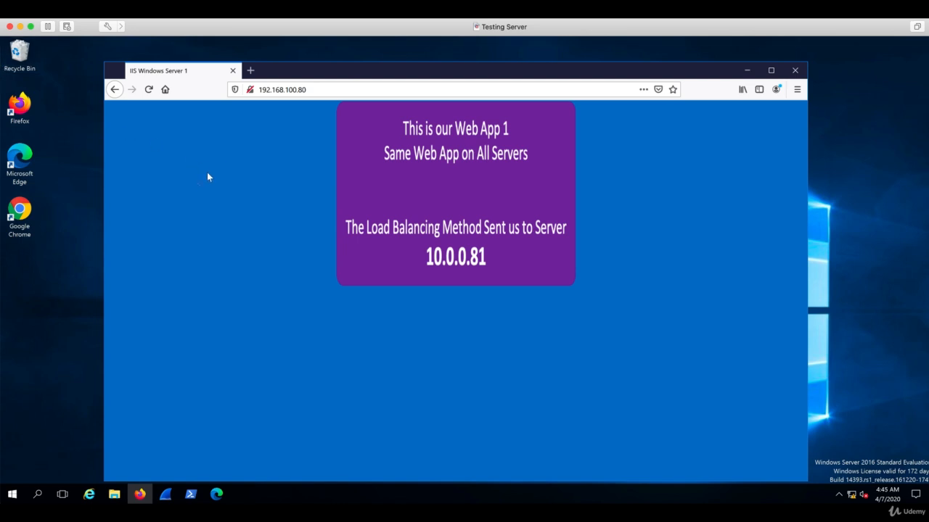
- Reload the web app at 192.168.100.80 twice, then return to BIG-IP's Packet Filter Rules
key("F5")
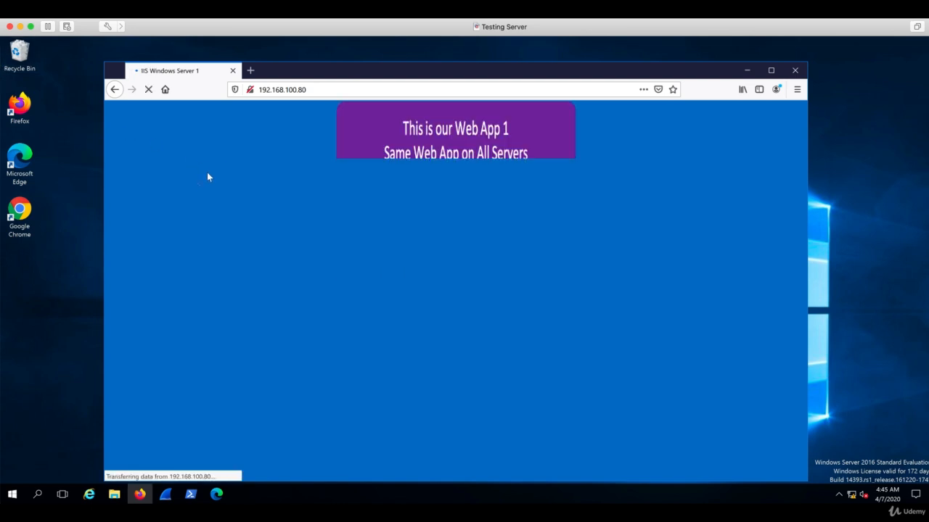
key("F5")
key("F5")
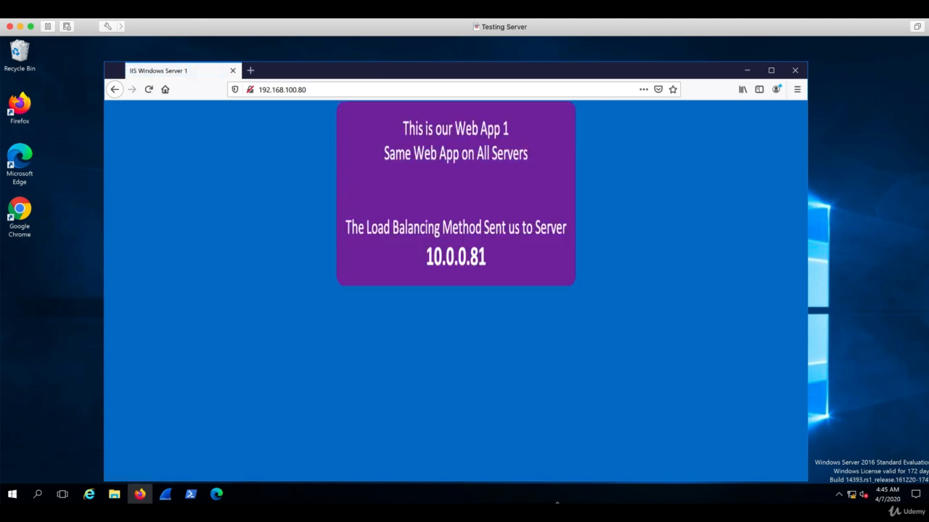
left_click(553, 507)
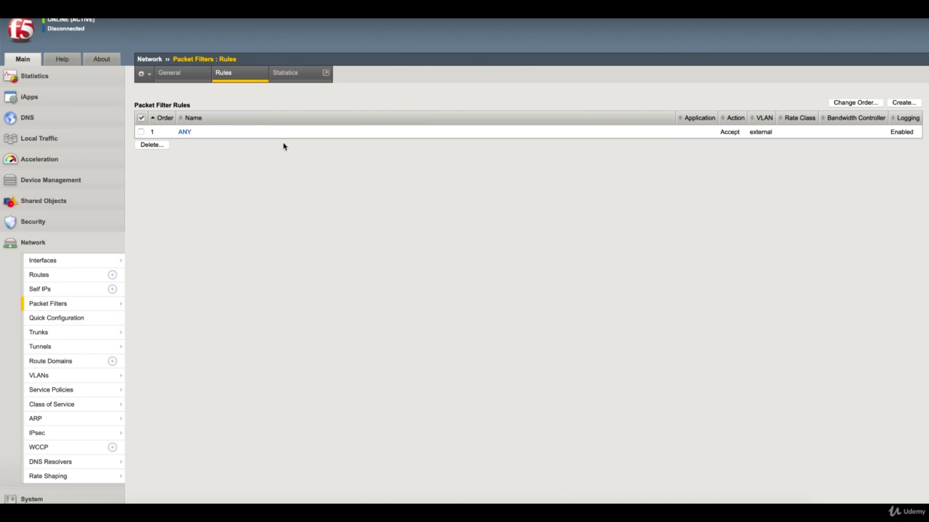
- View Packet Filter Statistics (18 matches for ANY), then take the Testing Server VM out of full screen
left_click(288, 75)
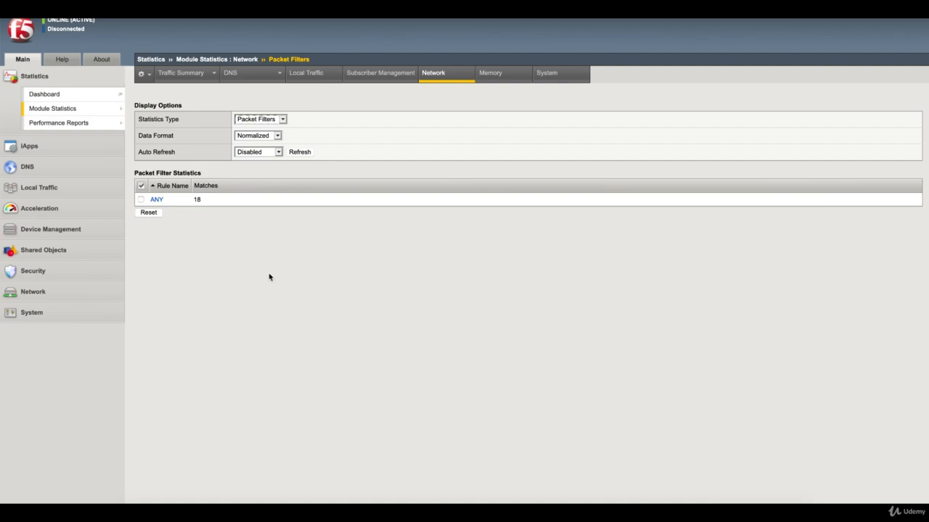
left_click(736, 507)
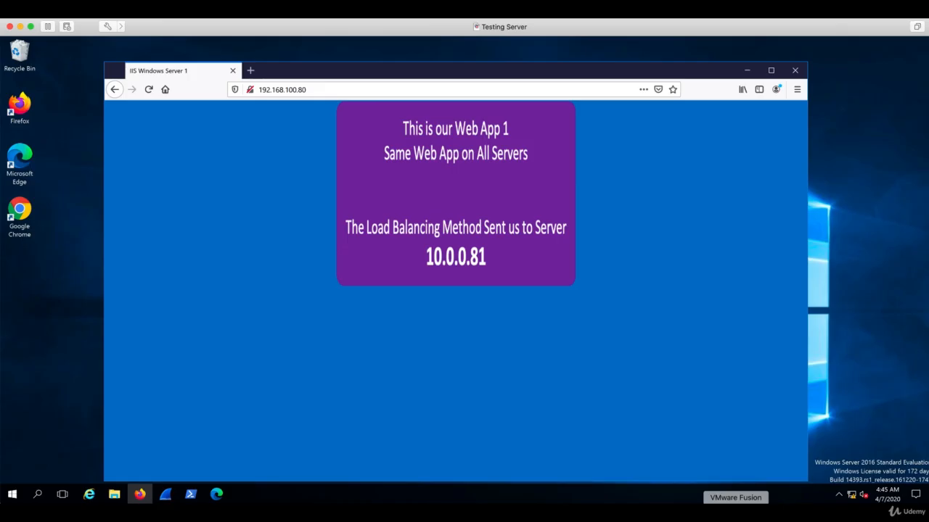
right_click(736, 508)
left_click(732, 508)
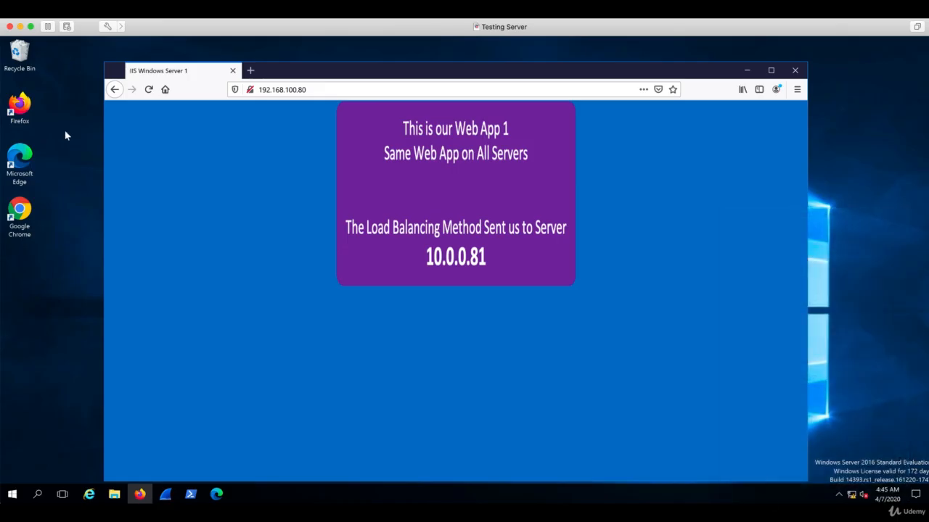
left_click(20, 27)
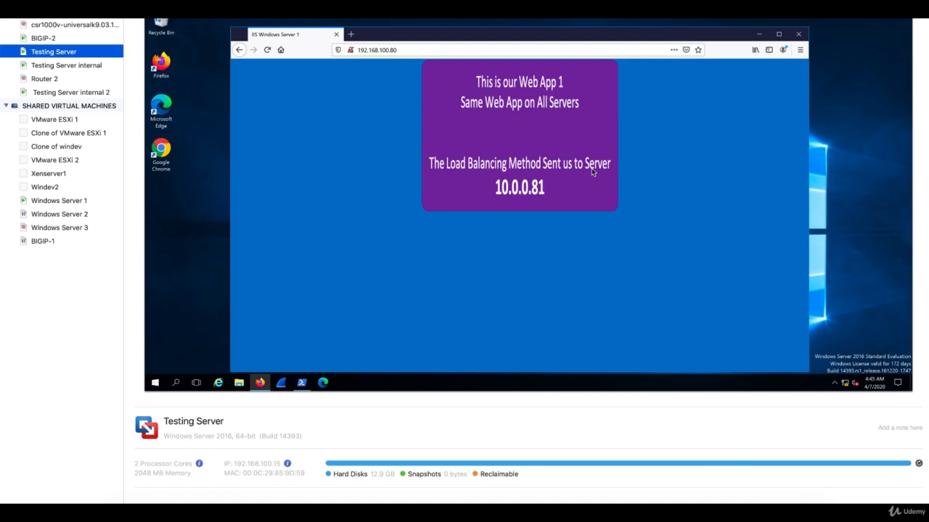
- Step through the /Common/ANY accept entries in the Testing Server internal 2 syslog console
left_click(54, 93)
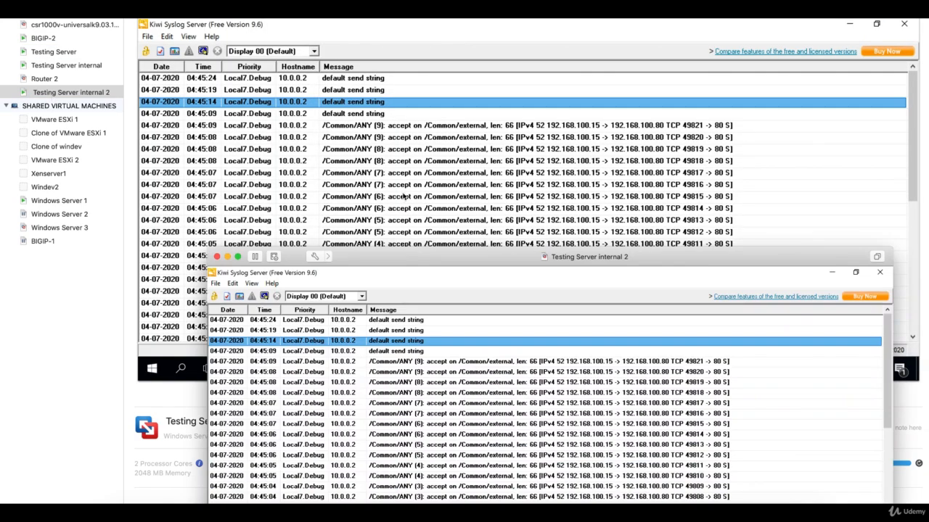
left_click(436, 362)
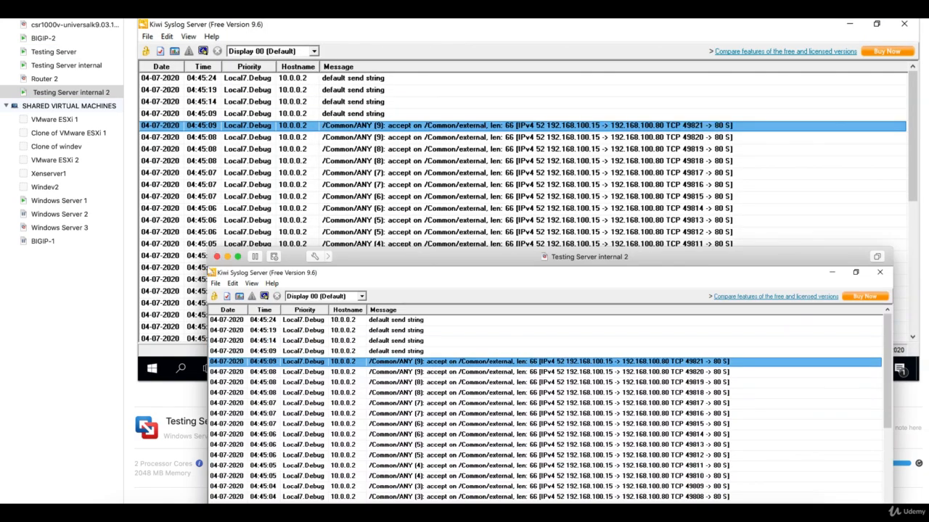
left_click(436, 372)
key("Down")
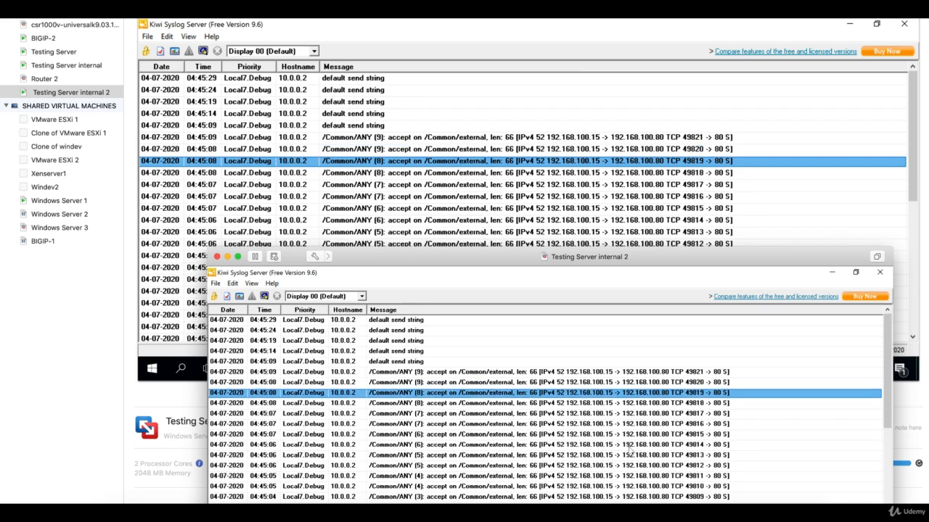
double_click(65, 66)
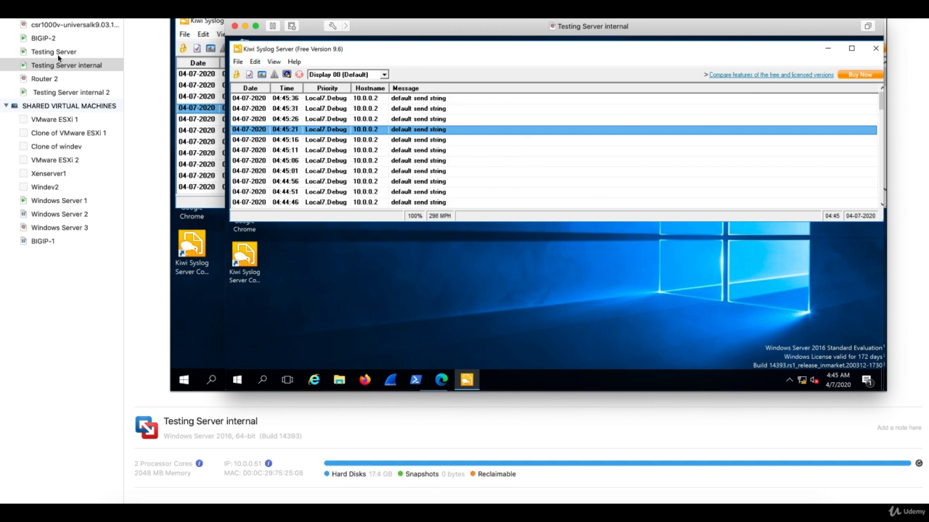
left_click(21, 17)
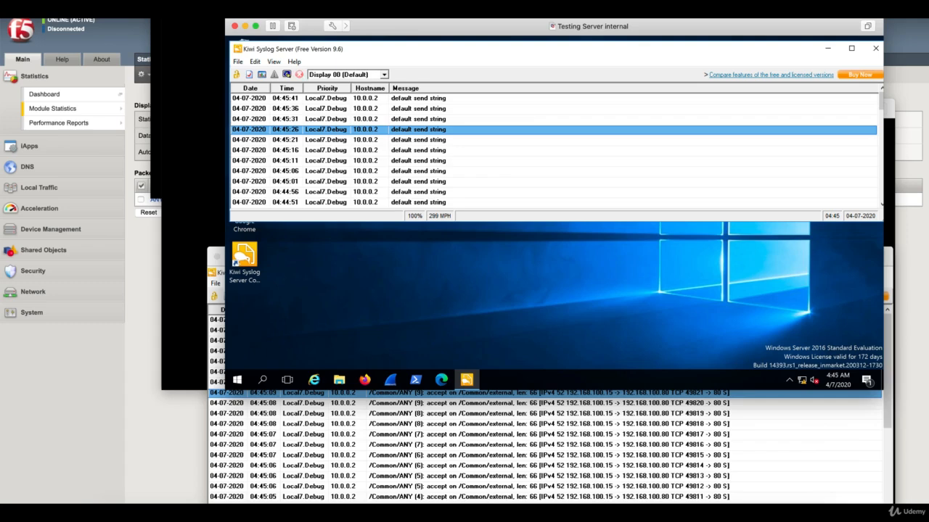
- Review accept and rule-creation AUDIT entries in both Kiwi consoles, then return to Packet Filter Statistics
left_click(428, 458)
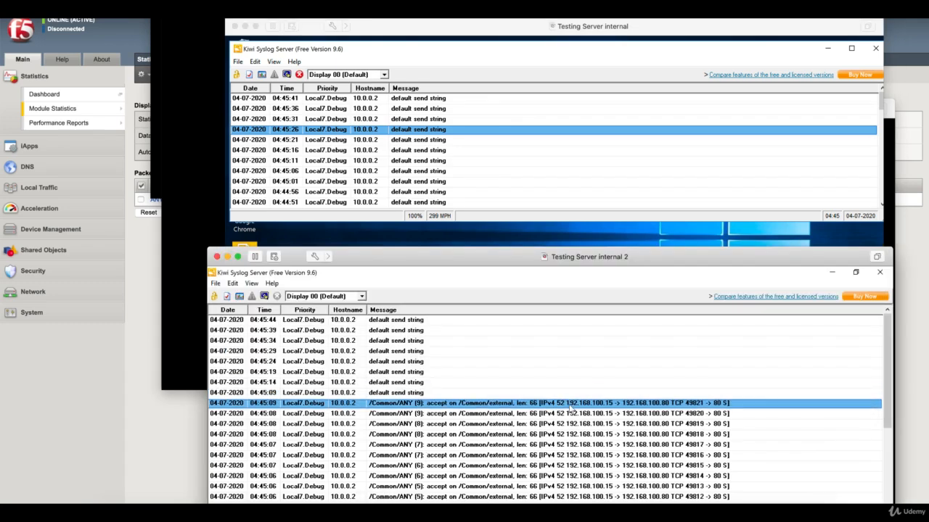
key("Down")
key("Down")
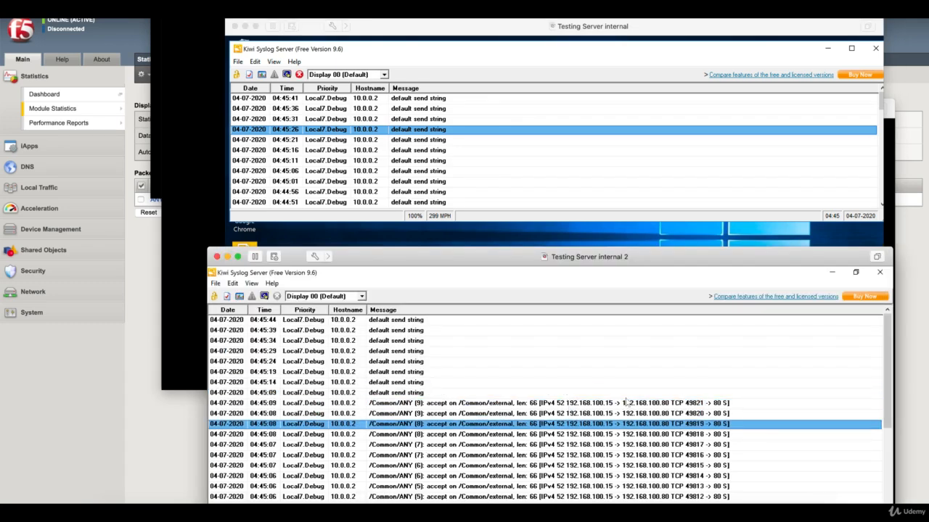
left_click(595, 52)
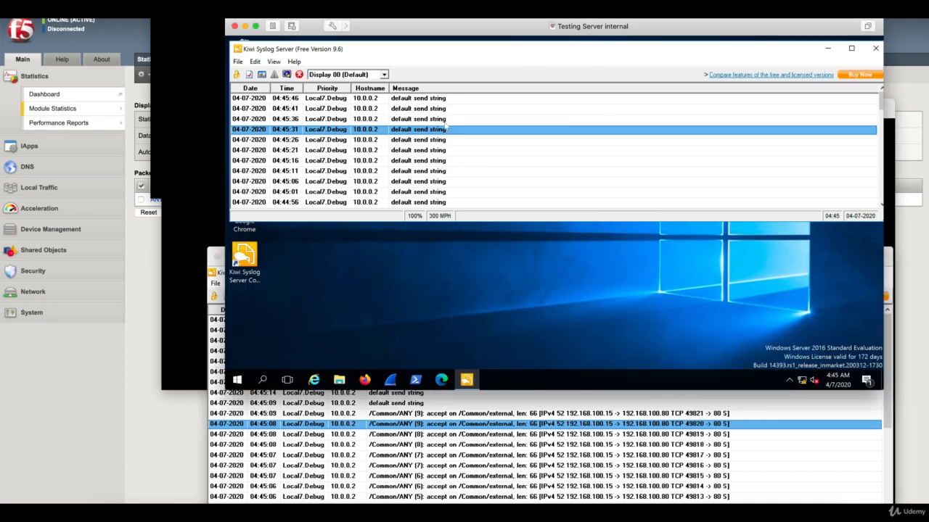
left_click_drag(880, 100, 880, 136)
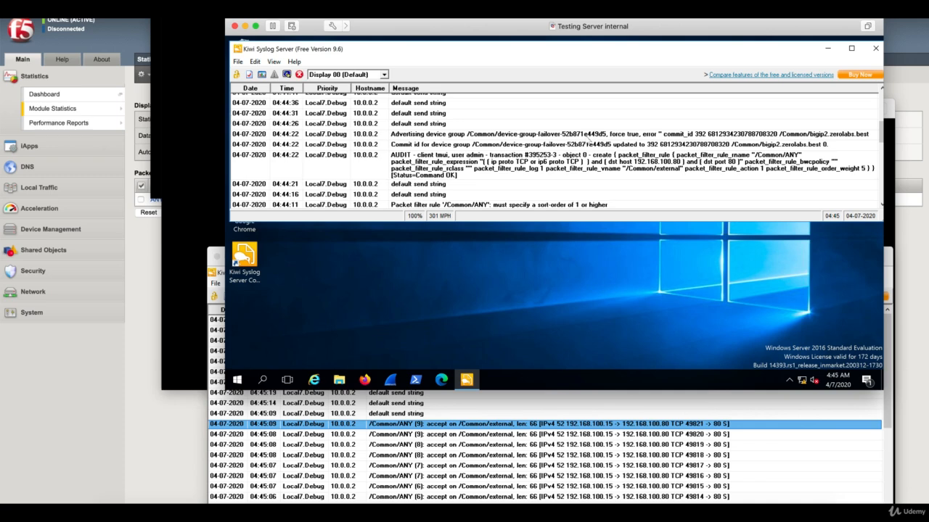
left_click(587, 136)
key("Down")
key("Down")
key("Down")
key("Down")
key("Down")
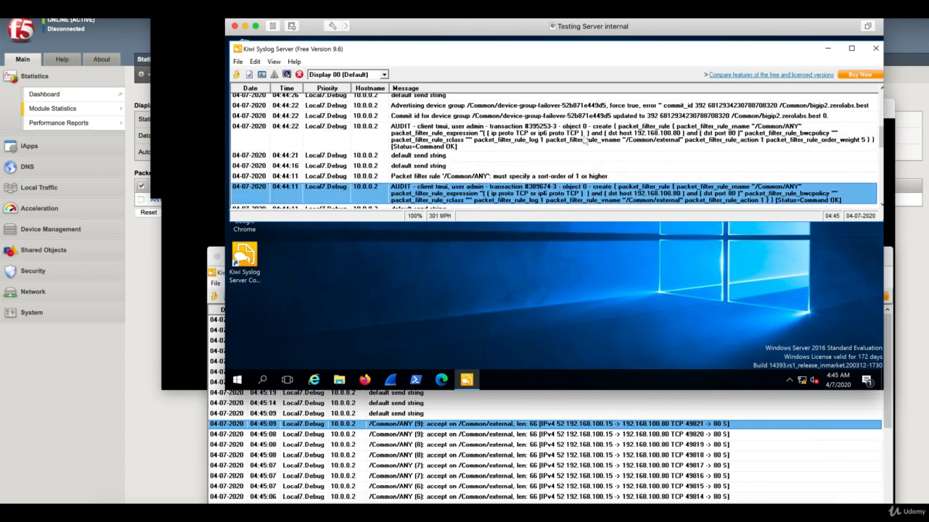
key("Down")
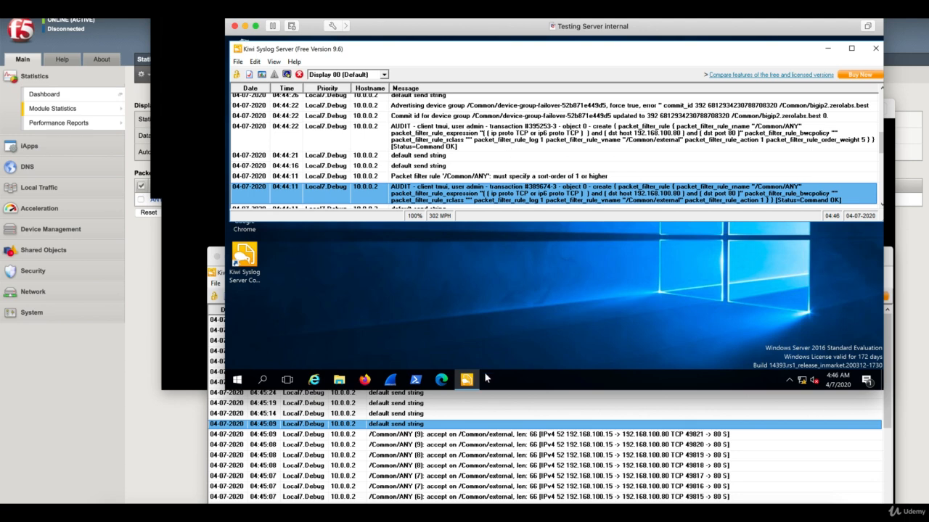
left_click(500, 436)
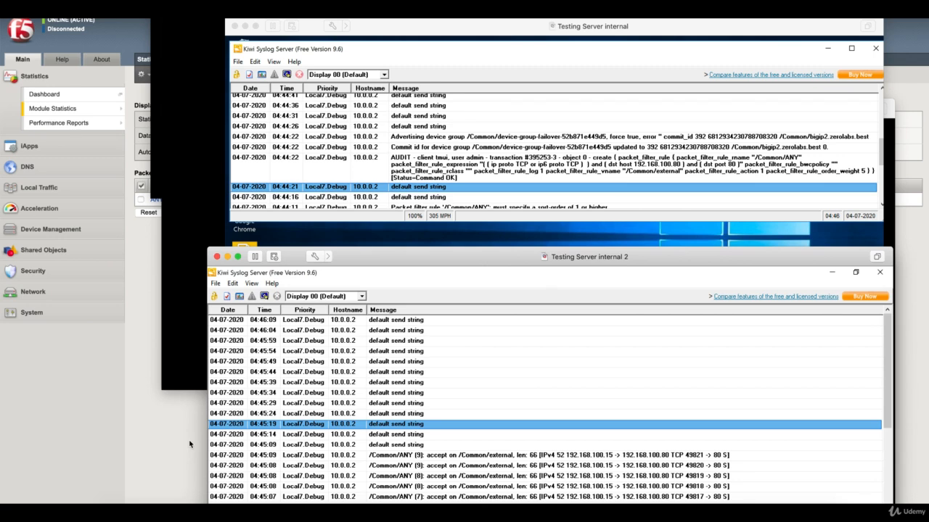
left_click(190, 444)
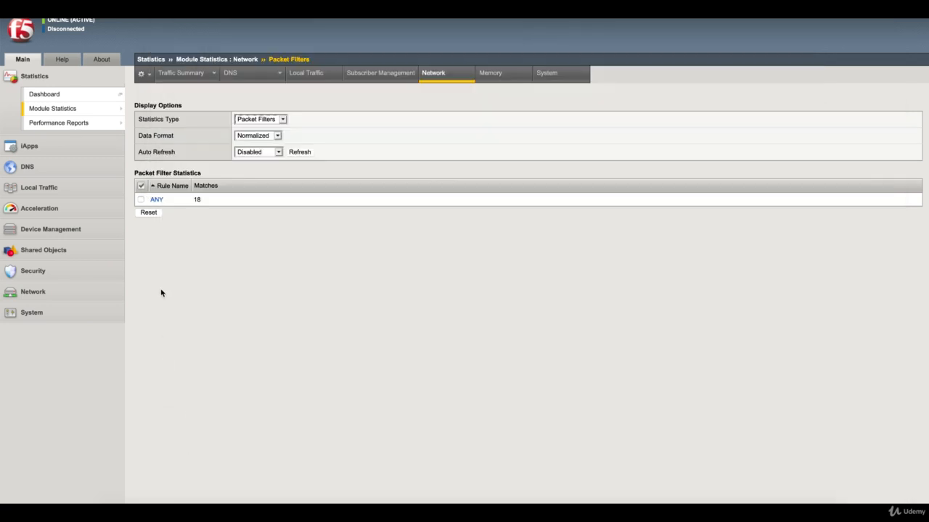
- Display the Local Traffic pool list
left_click(67, 186)
mouse_move(63, 250)
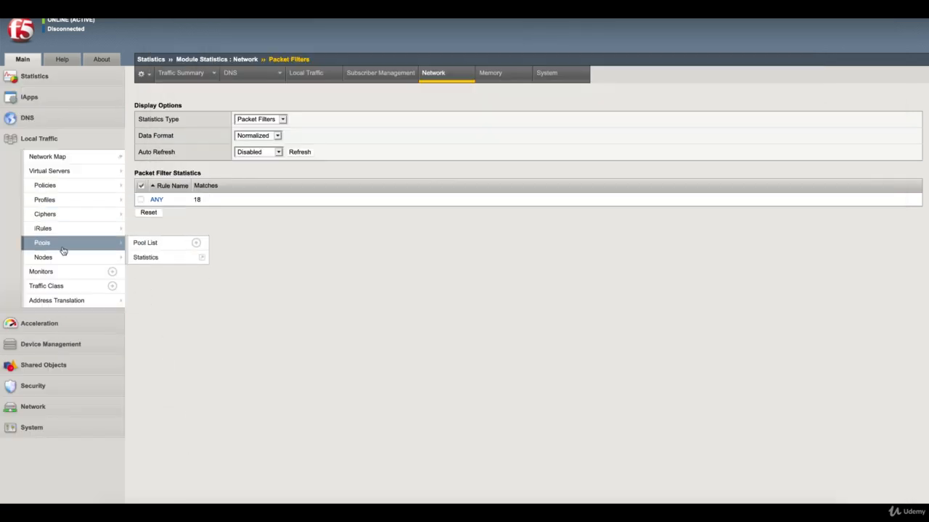
left_click(143, 244)
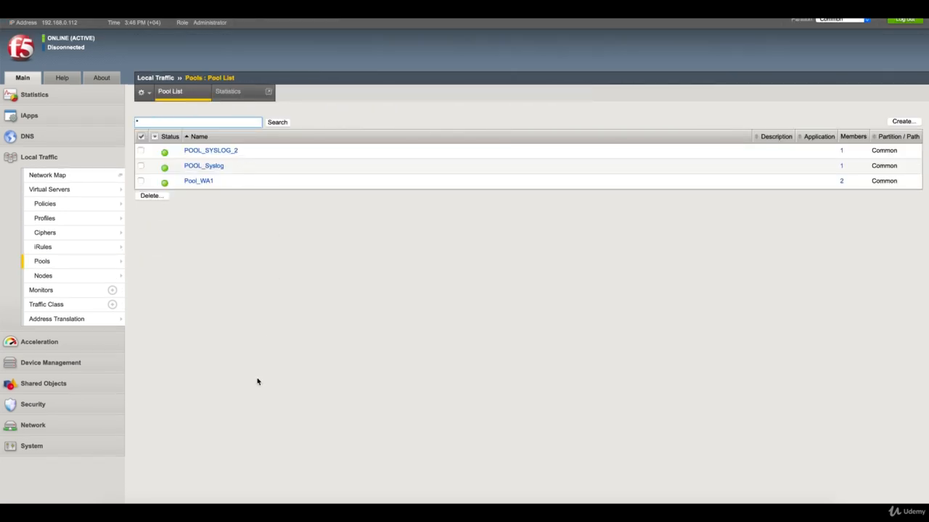
- Show the configured log destinations under System > Logs > Configuration
left_click(87, 444)
scroll(86, 444, "down", 2)
mouse_move(85, 443)
mouse_move(90, 470)
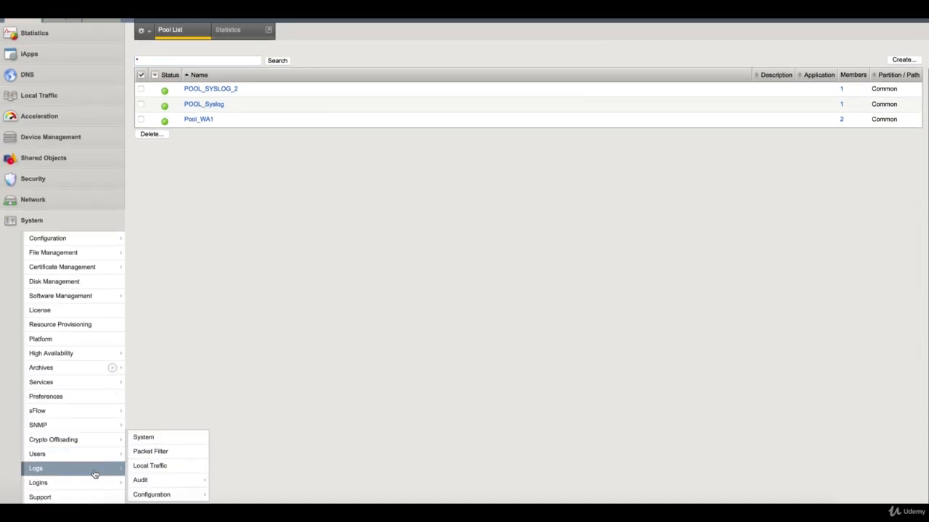
mouse_move(175, 486)
mouse_move(152, 495)
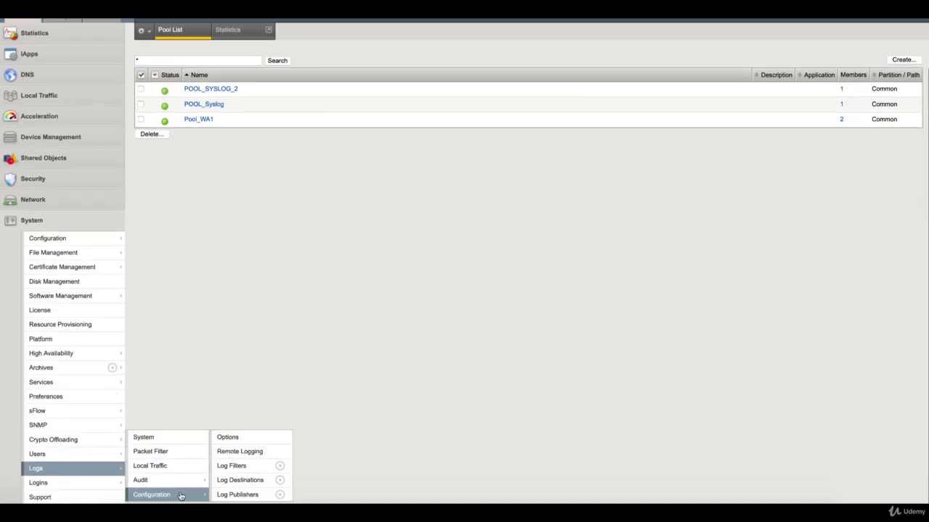
scroll(245, 491, "up", 1)
left_click(245, 484)
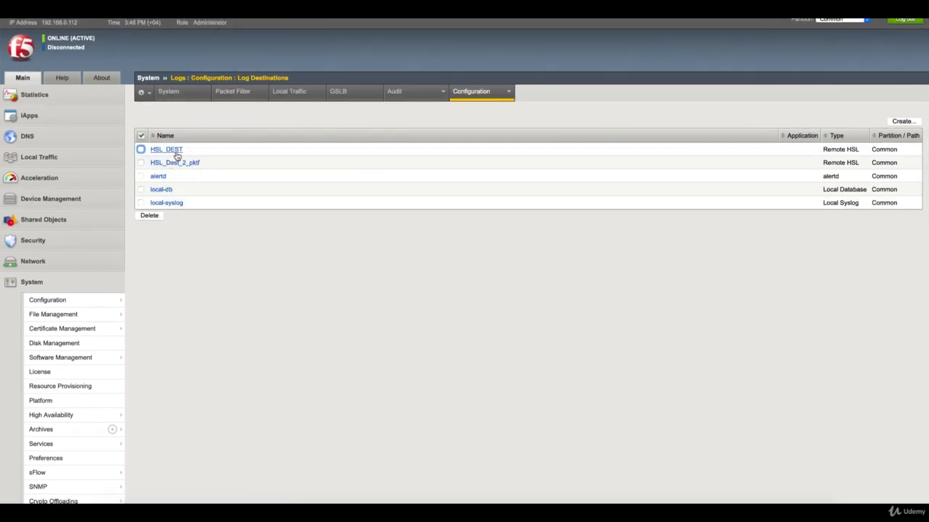
- Review the log publishers list, then the log filters list
mouse_move(498, 98)
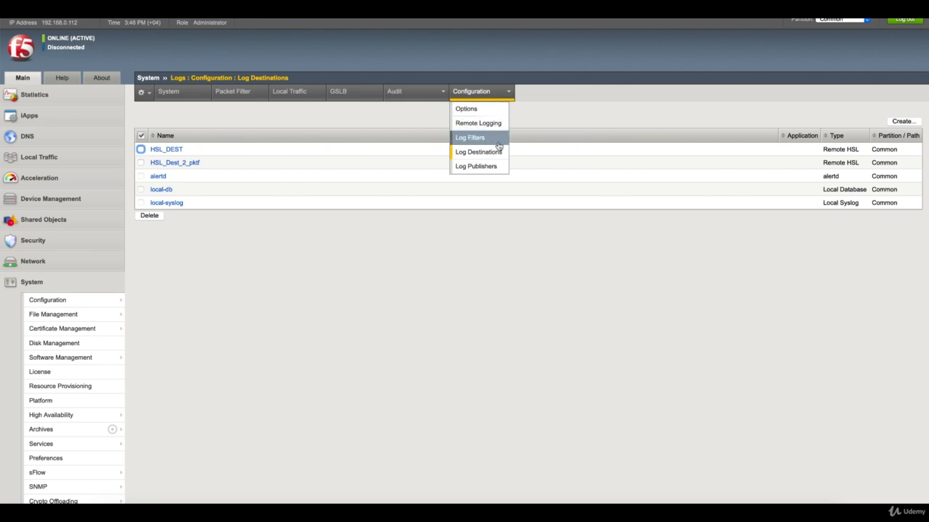
left_click(475, 166)
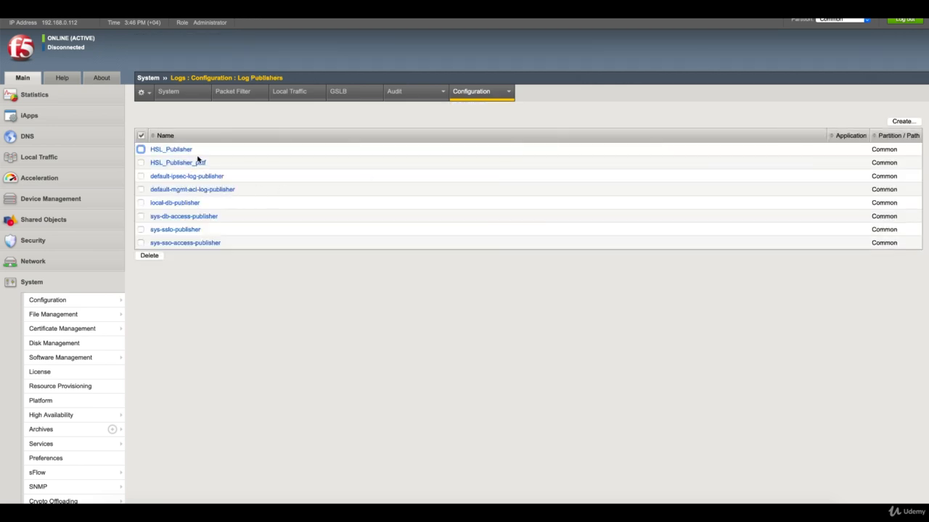
mouse_move(508, 101)
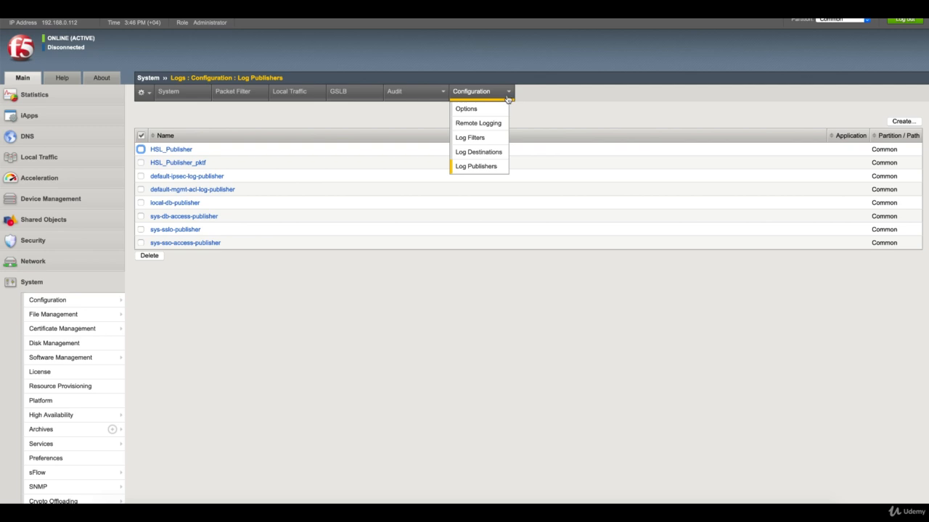
left_click(492, 141)
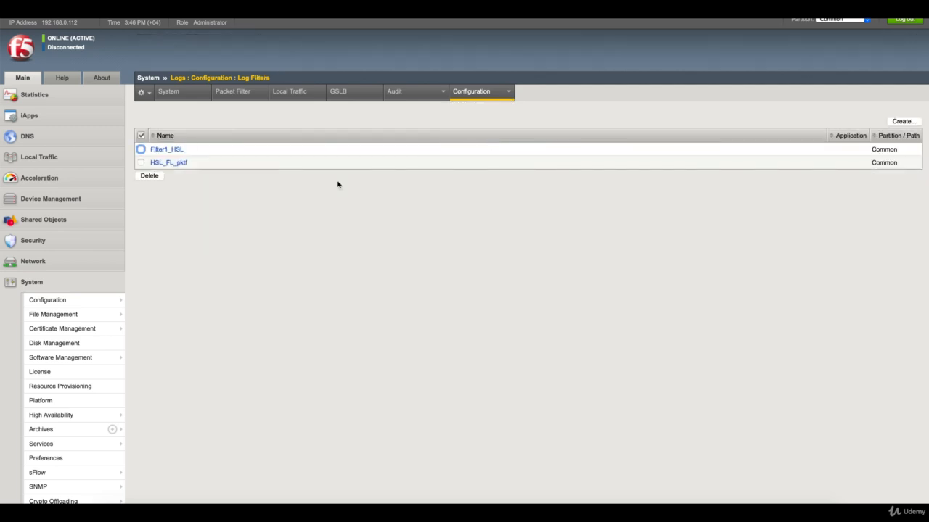
- Check HSL_FL_pktf's properties, then open Filter1_HSL (source mcpd, publisher HSL_Publisher)
left_click(181, 164)
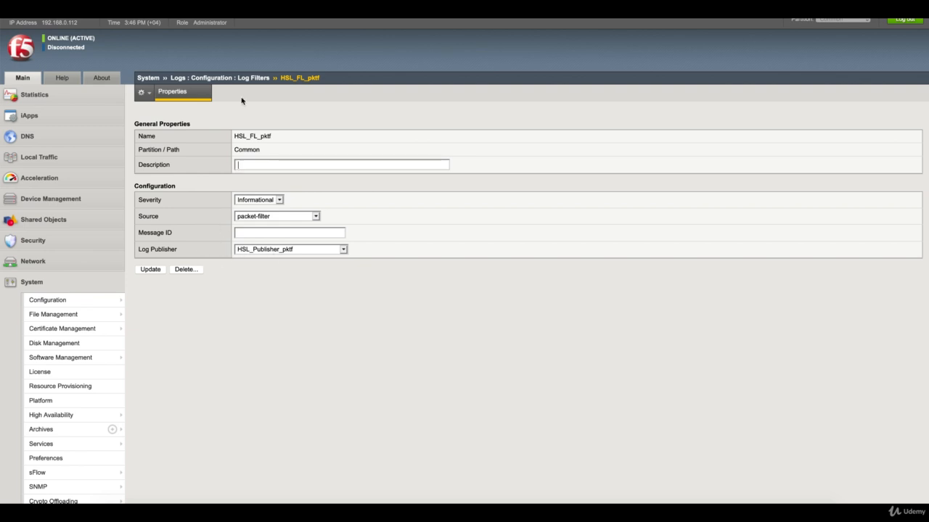
left_click(254, 78)
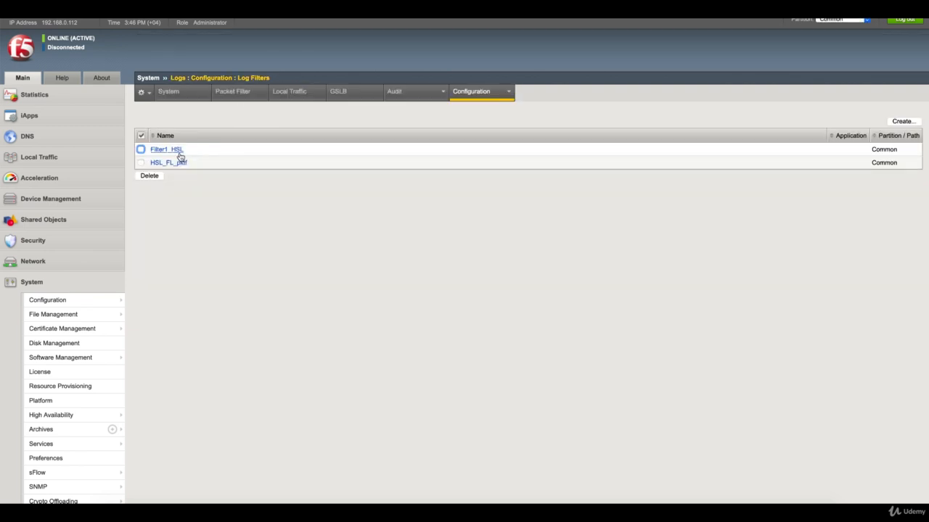
left_click(176, 150)
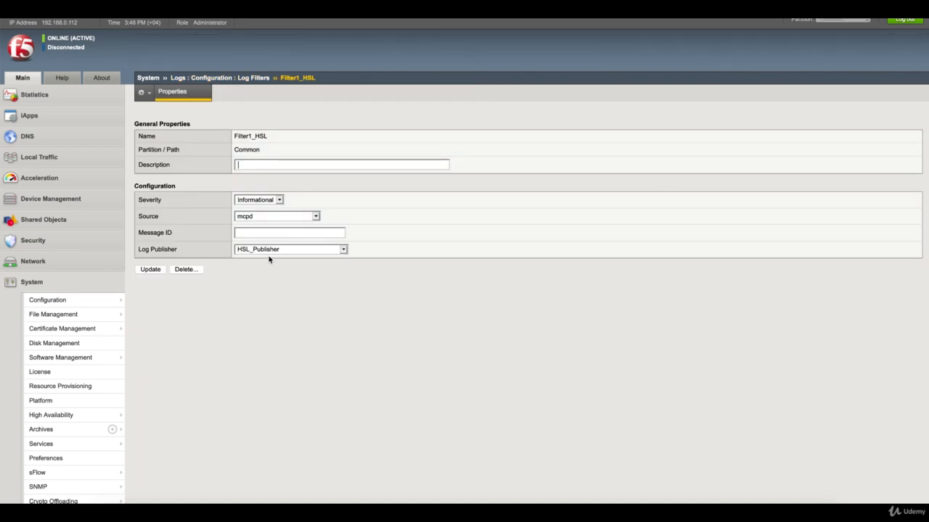